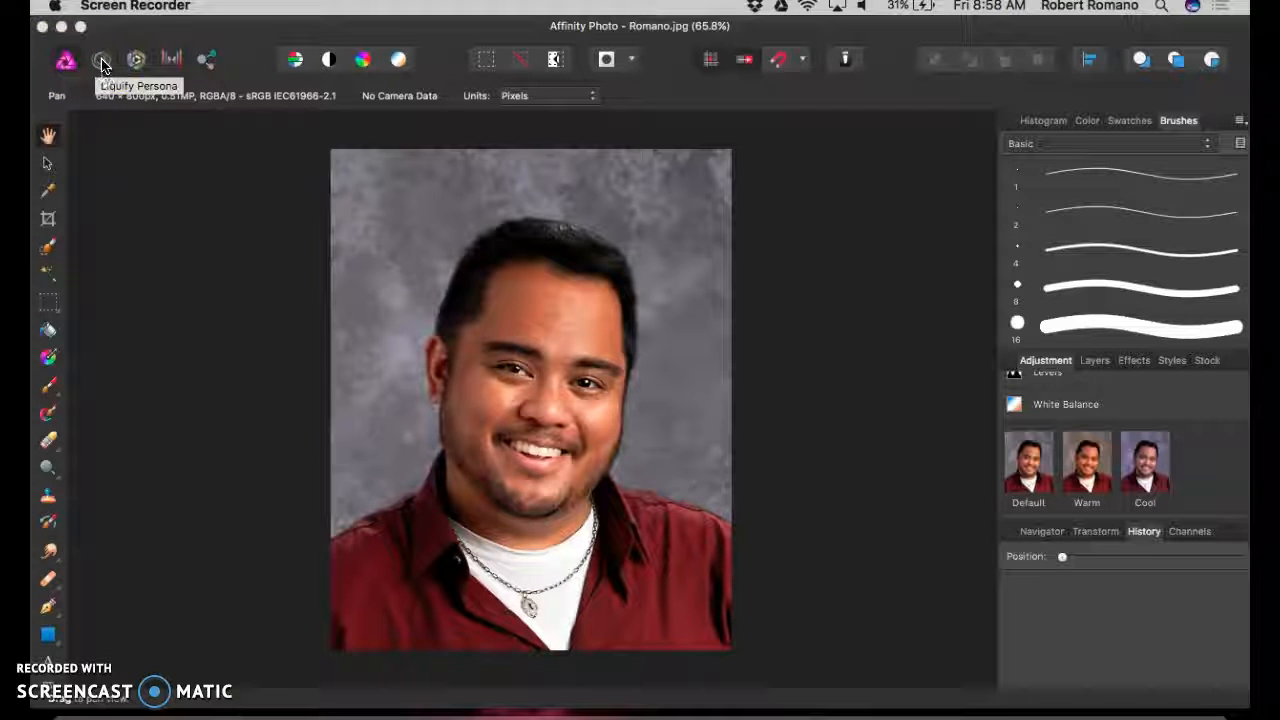
Enter the Liquify Persona and stretch the hair and forehead upward with Push Forward strokes.
click(101, 62)
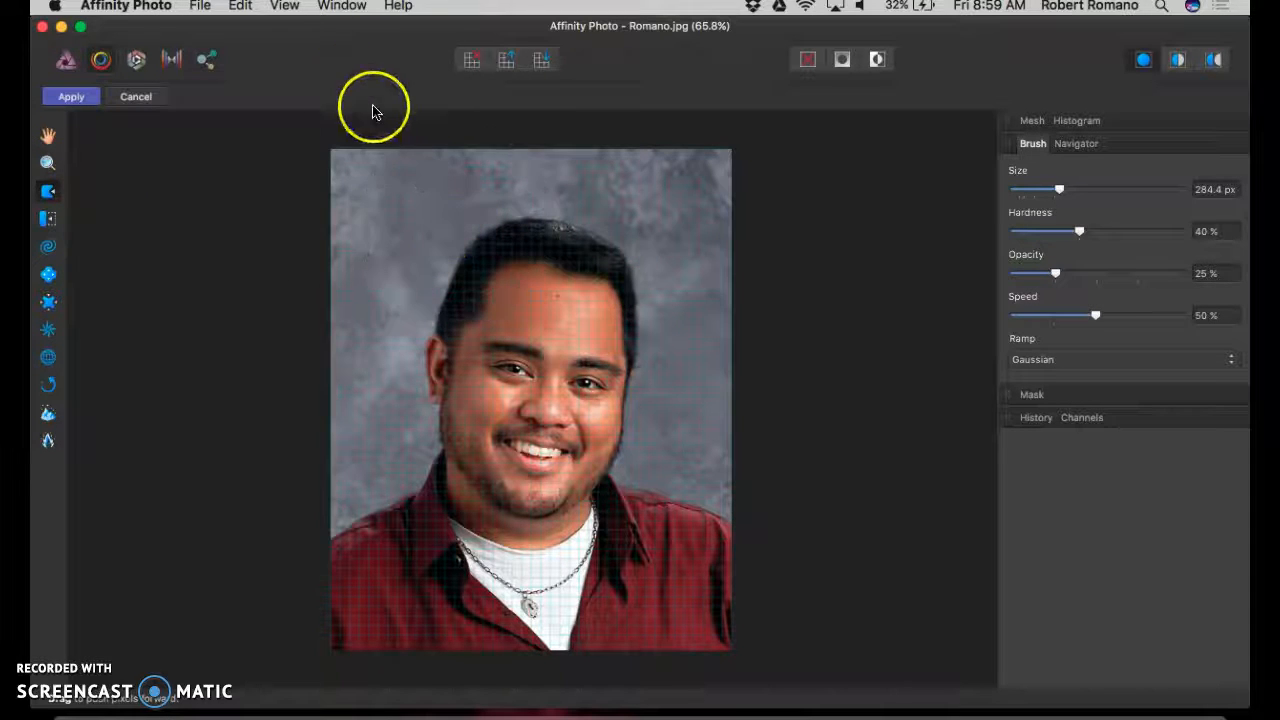
click(588, 418)
mouse_move(588, 418)
mouse_down()
mouse_move(571, 408)
mouse_move(578, 398)
mouse_up()
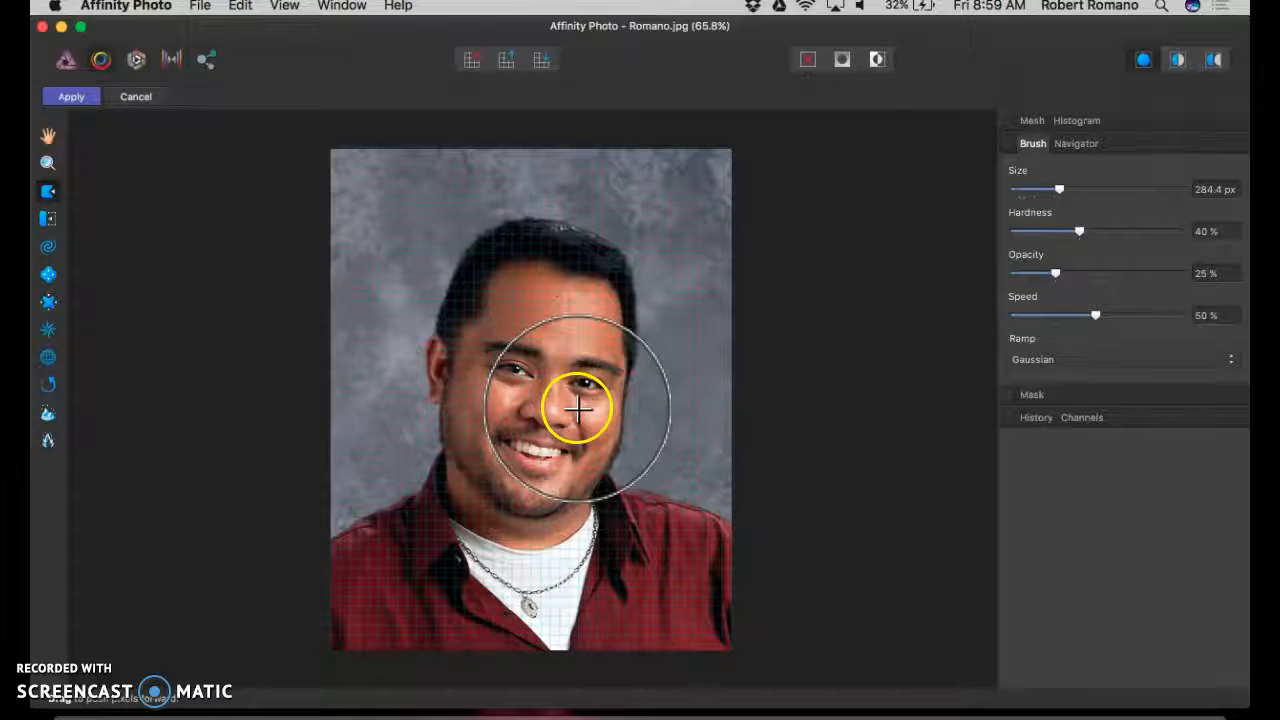
mouse_move(538, 300)
mouse_down()
mouse_move(500, 209)
mouse_move(562, 257)
mouse_move(571, 284)
mouse_move(584, 222)
mouse_up()
drag(613, 287, 640, 251)
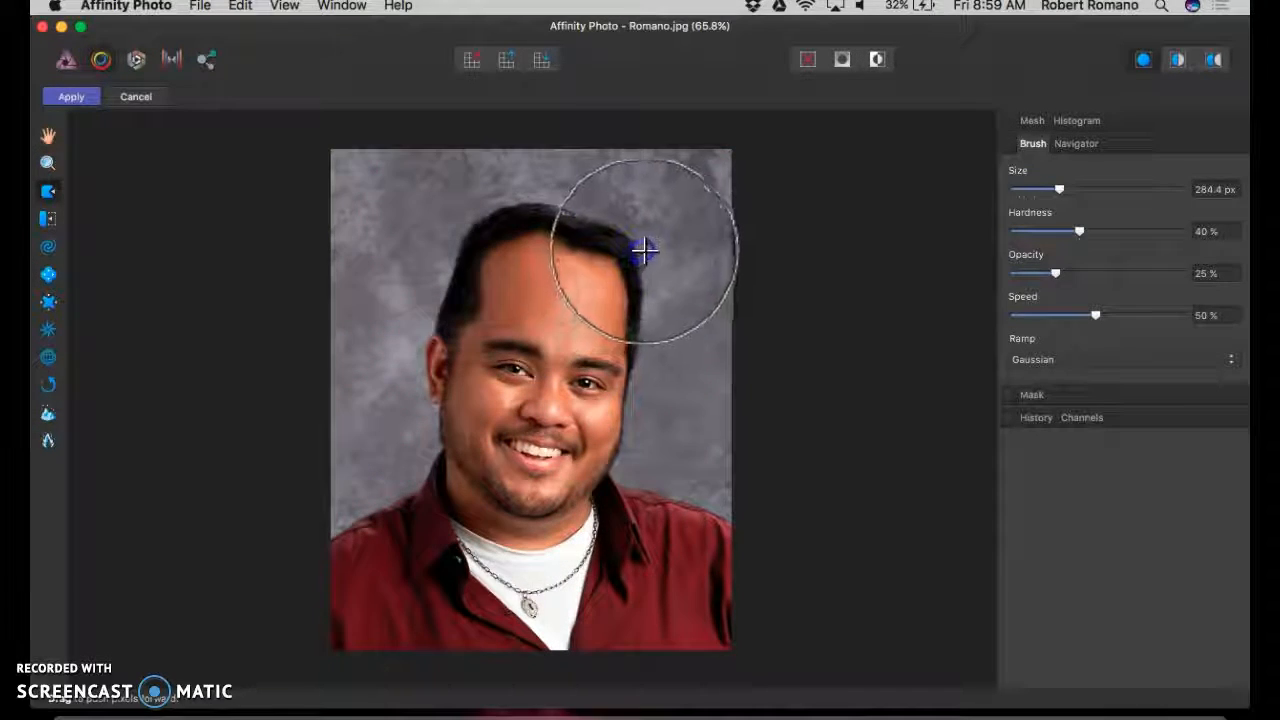
mouse_move(554, 286)
mouse_down()
mouse_move(572, 228)
mouse_move(588, 240)
mouse_move(592, 226)
mouse_up()
drag(622, 273, 625, 264)
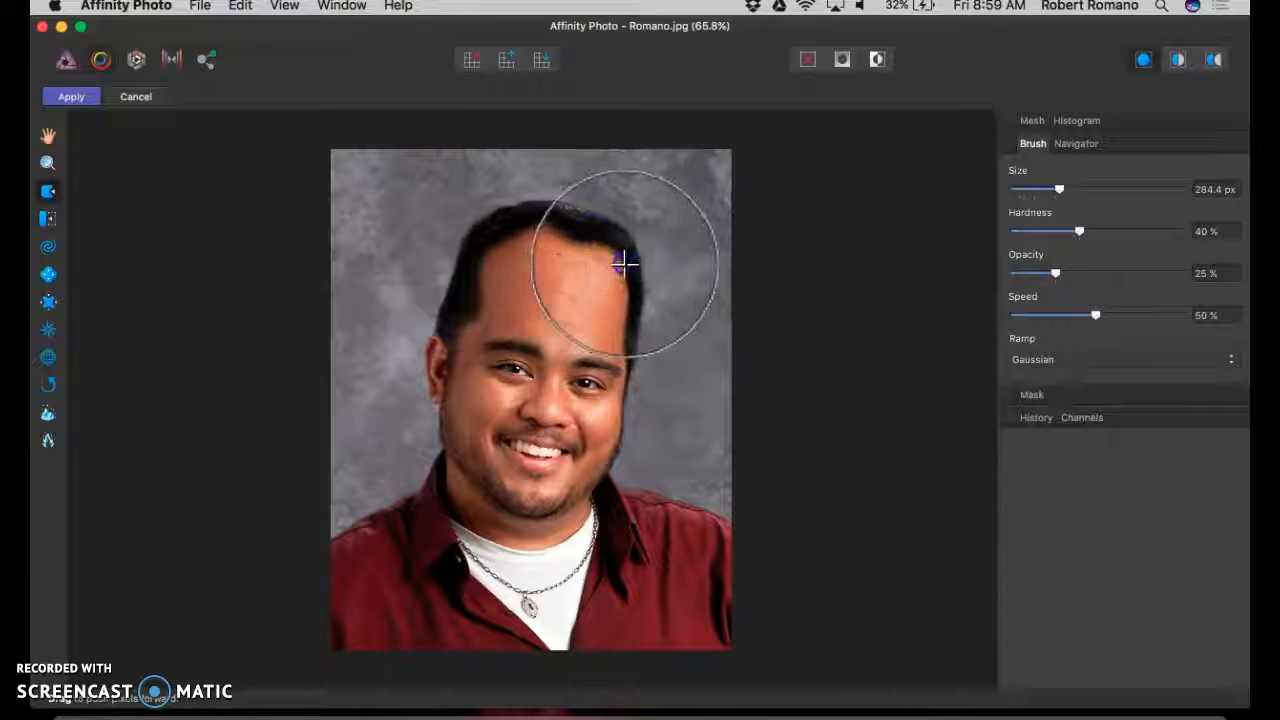
mouse_move(500, 260)
mouse_down()
mouse_move(496, 218)
mouse_move(557, 236)
mouse_move(557, 216)
mouse_move(610, 256)
mouse_move(621, 231)
mouse_move(621, 293)
mouse_move(613, 246)
mouse_up()
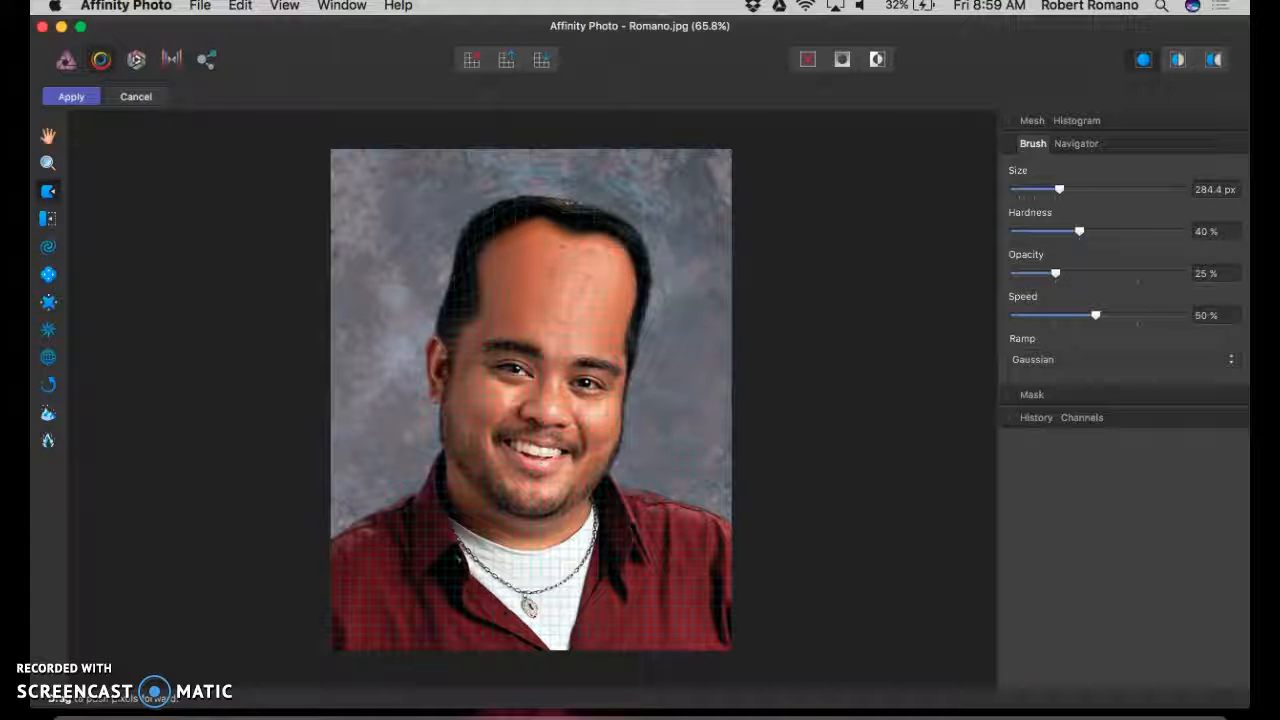
Undo all the liquify strokes made on the hair and forehead to restore the original head shape.
key(super+z)
key(super+z)
key(super+z)
key(super+z)
key(super+z)
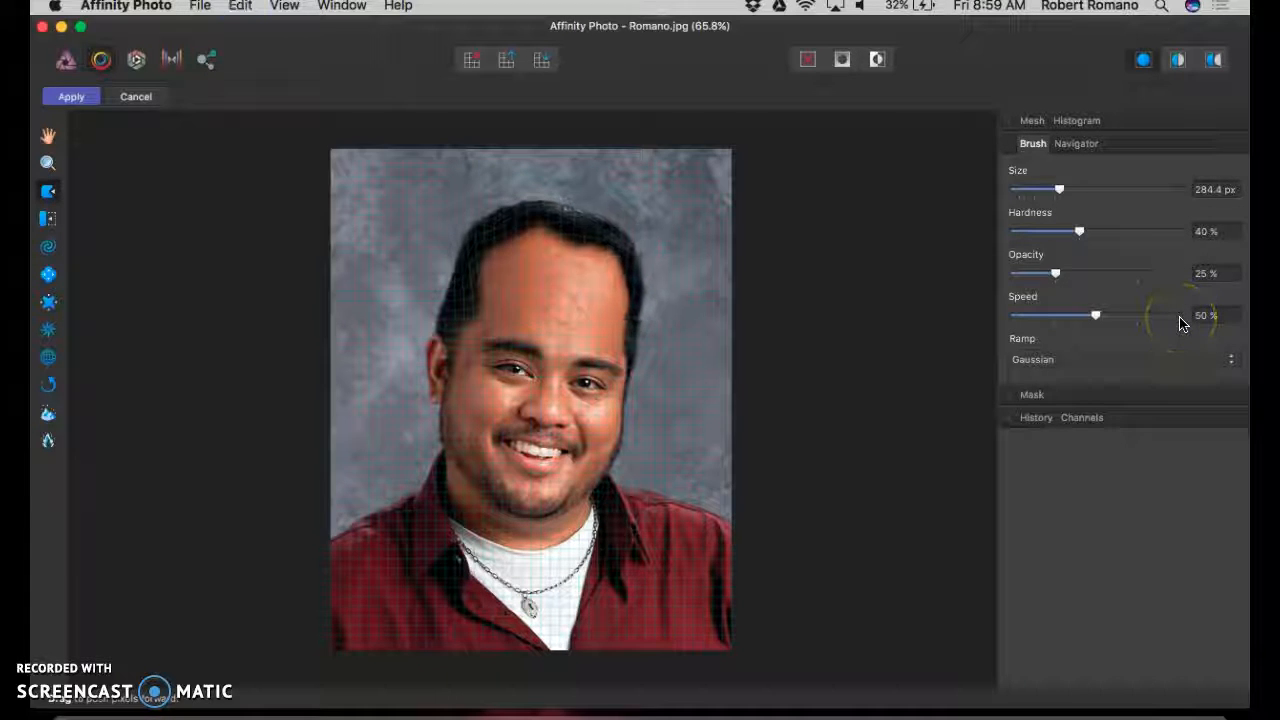
key(super+z)
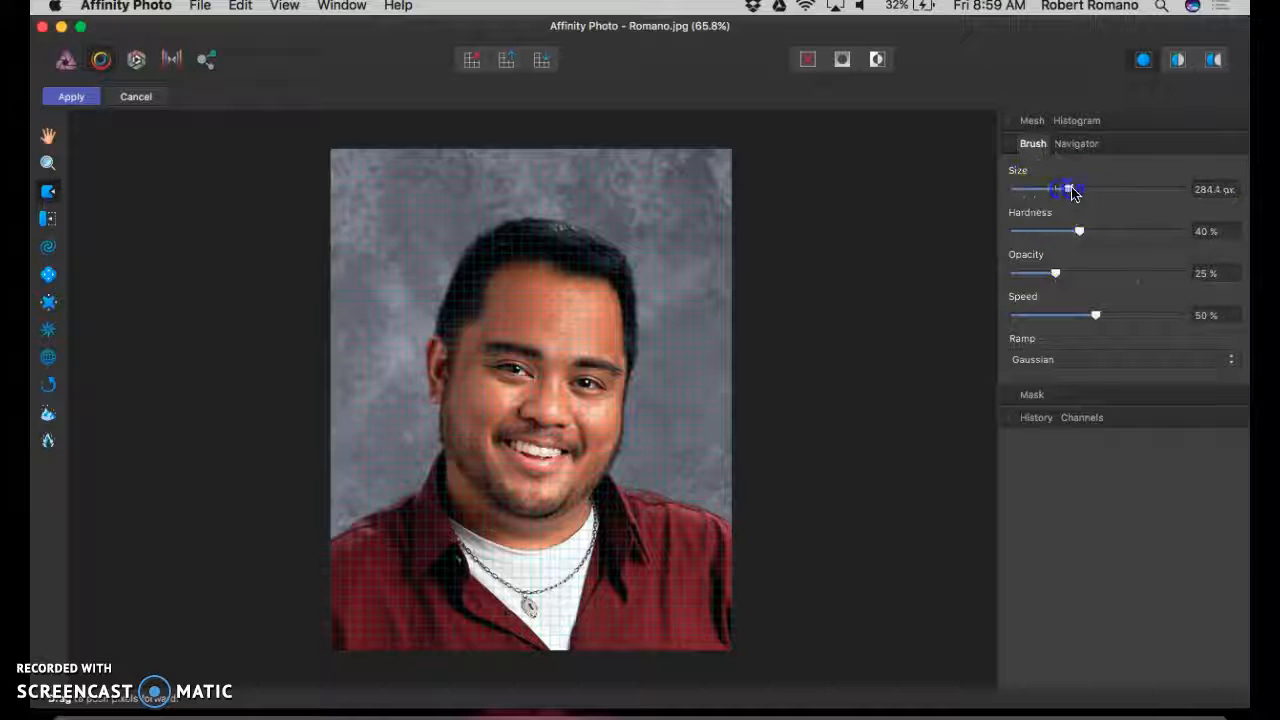
Set the brush speed to 75% and push the hair and forehead upward and outward.
mouse_move(532, 283)
mouse_down()
mouse_move(578, 270)
mouse_move(610, 244)
mouse_up()
drag(1130, 190, 1120, 191)
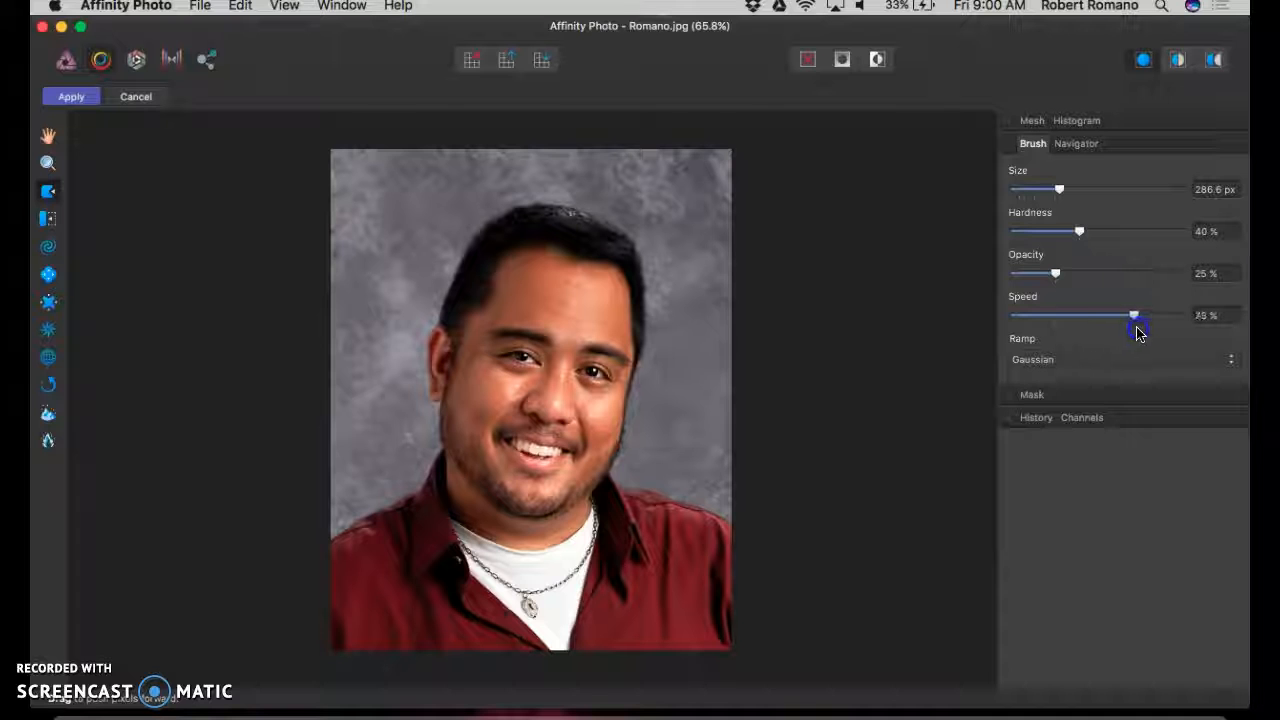
drag(559, 291, 577, 198)
mouse_move(612, 292)
mouse_down()
mouse_move(640, 272)
mouse_move(656, 232)
mouse_up()
mouse_move(517, 245)
mouse_down()
mouse_move(510, 203)
mouse_move(558, 237)
mouse_move(582, 220)
mouse_move(609, 248)
mouse_move(640, 236)
mouse_up()
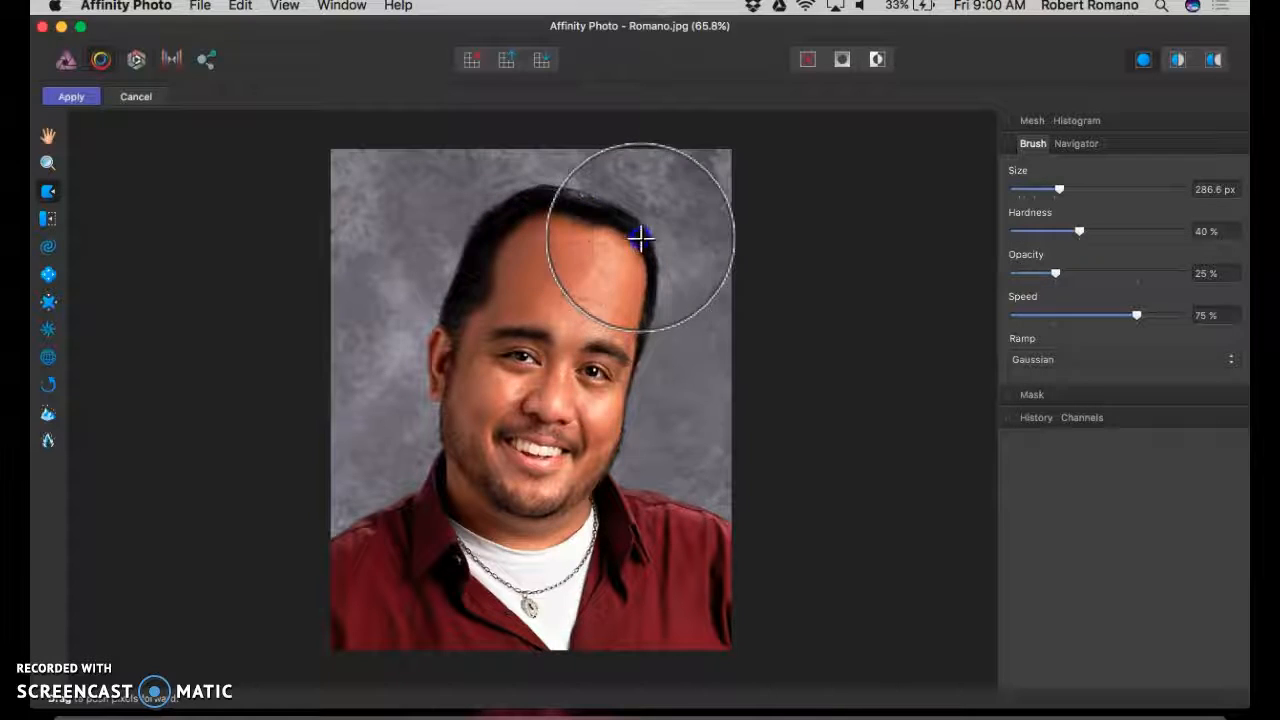
drag(497, 223, 556, 230)
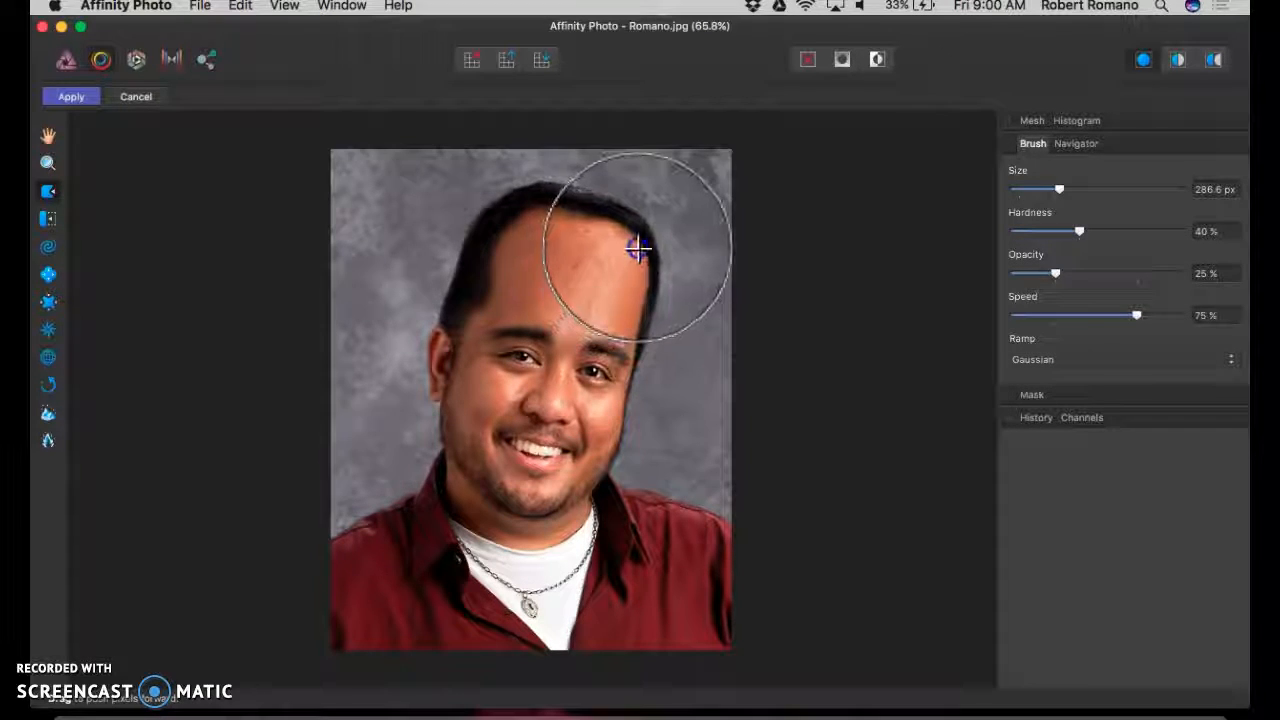
Undo the head-stretching strokes made while trying the faster brush.
click(893, 214)
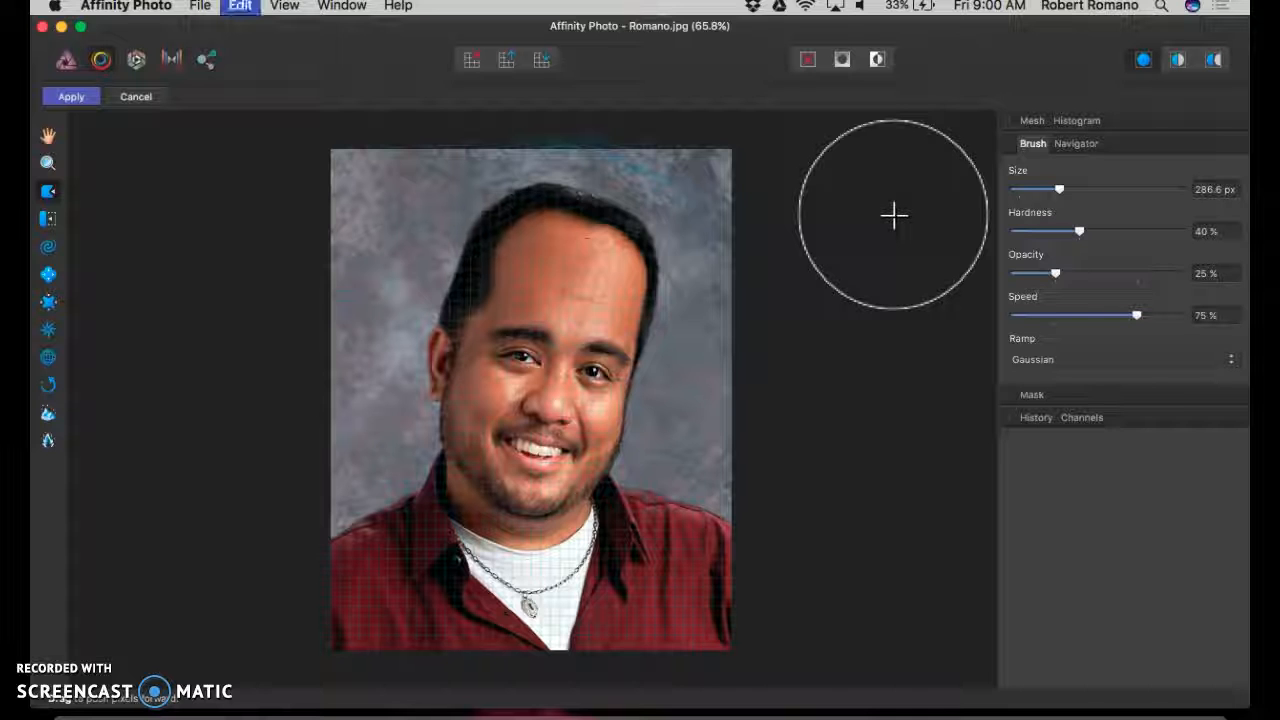
key(super+z)
key(super+z)
key(super+z)
key(super+z)
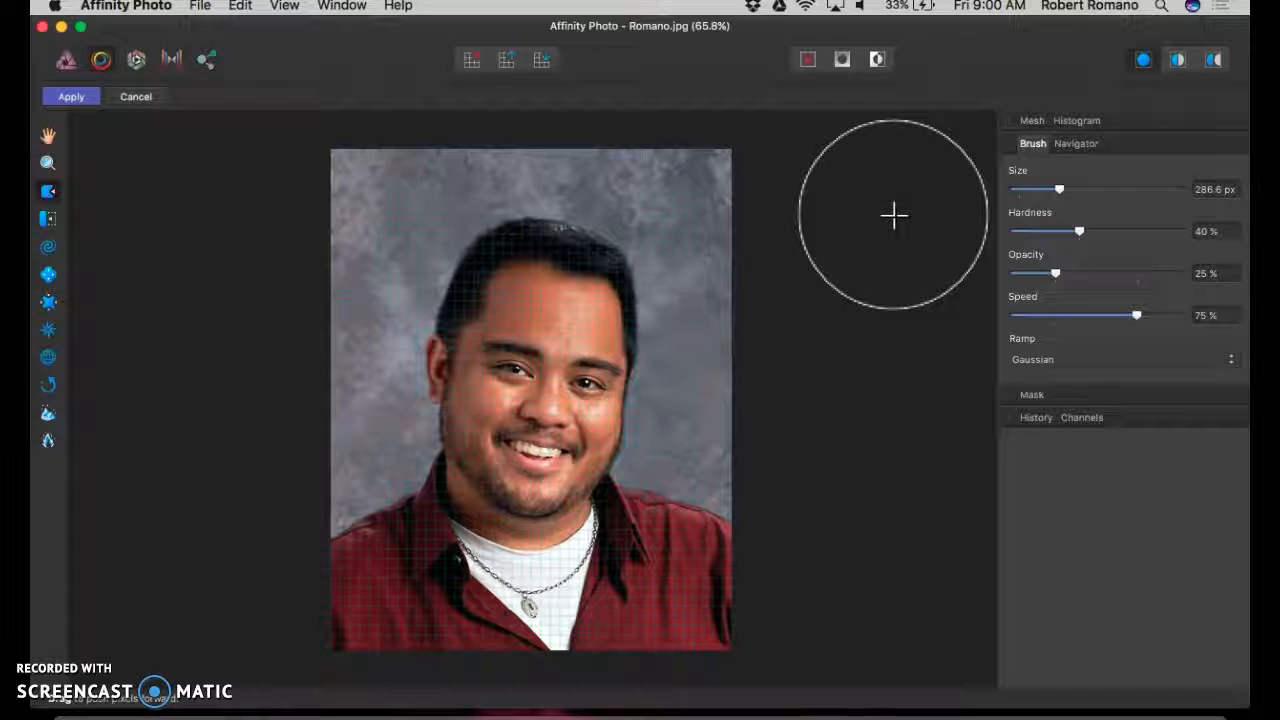
Reduce the brush size to 64 px and push the hair outward along the image's right side and crown of the head.
key(super+plus)
key(super+plus)
key(super+plus)
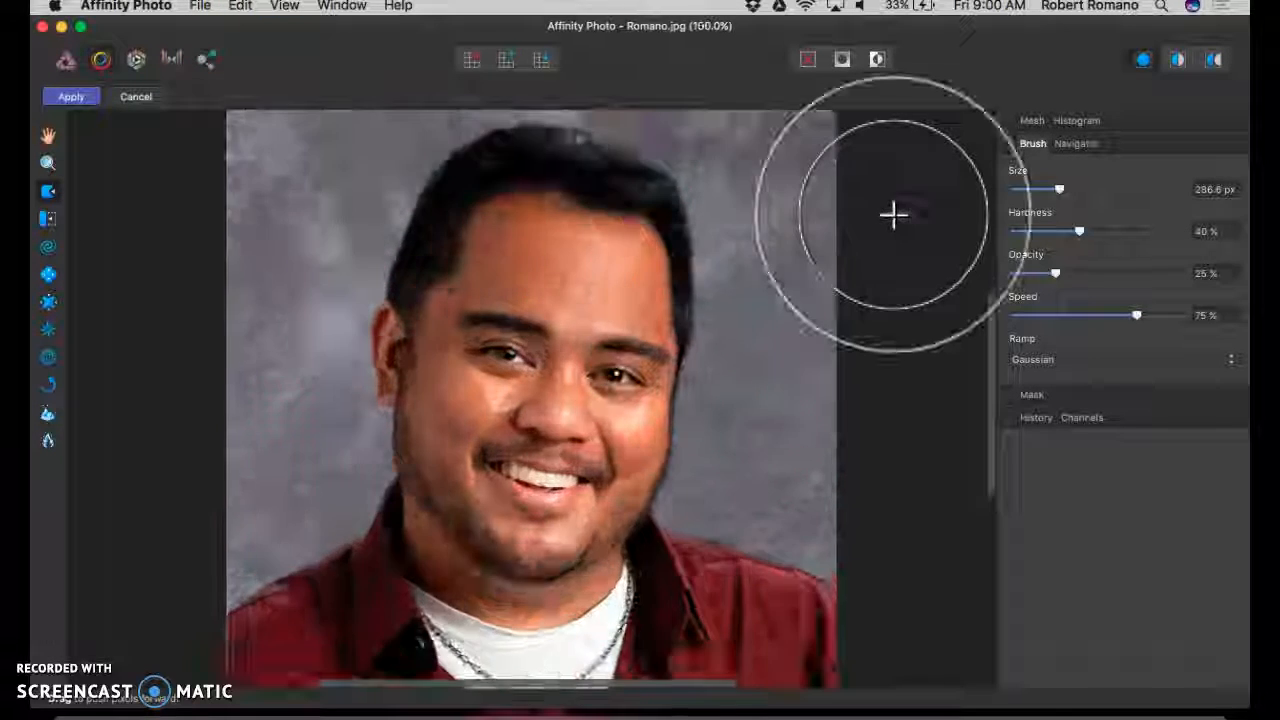
scroll(886, 243, up, 4)
scroll(886, 243, up, 6)
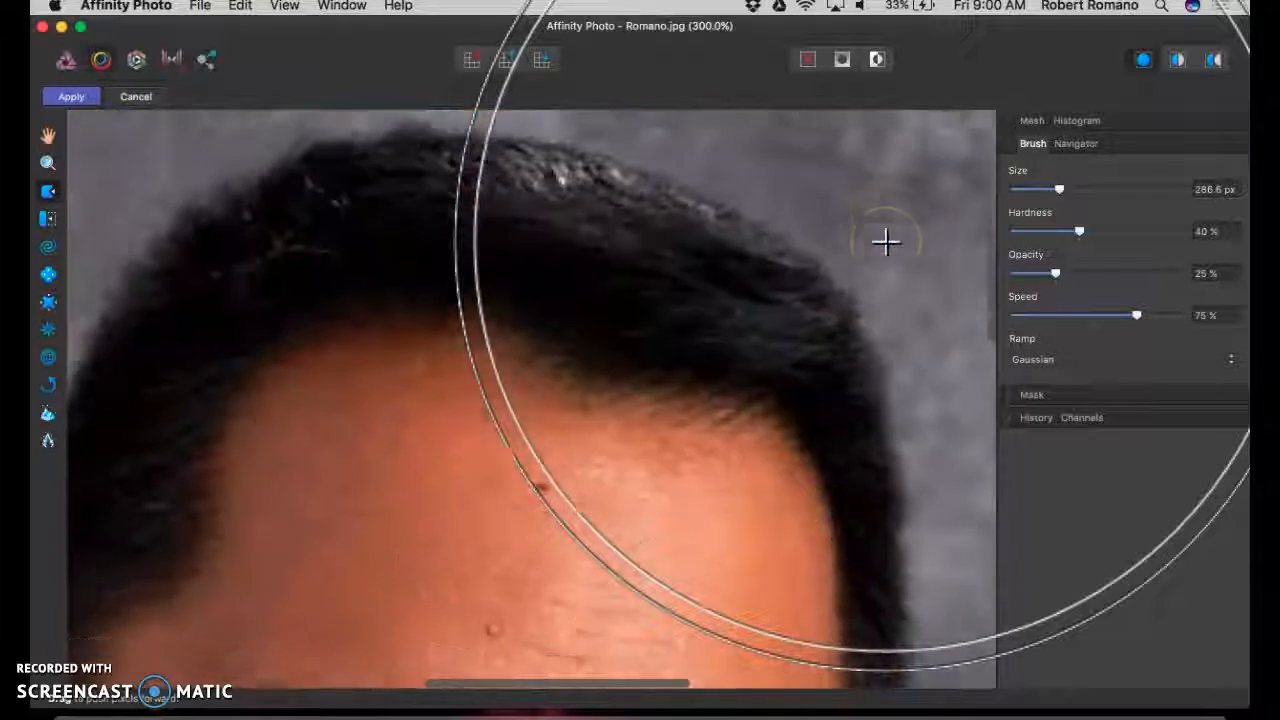
key(super+minus)
key(super+minus)
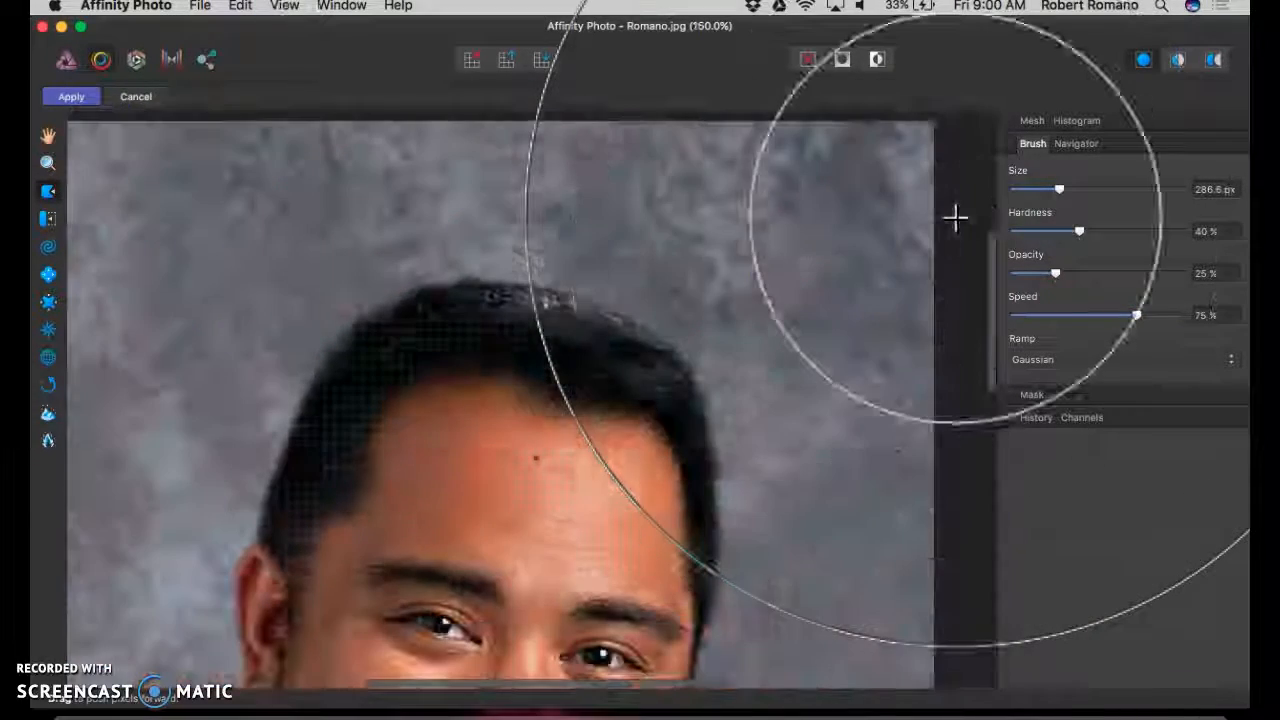
drag(1059, 189, 1034, 189)
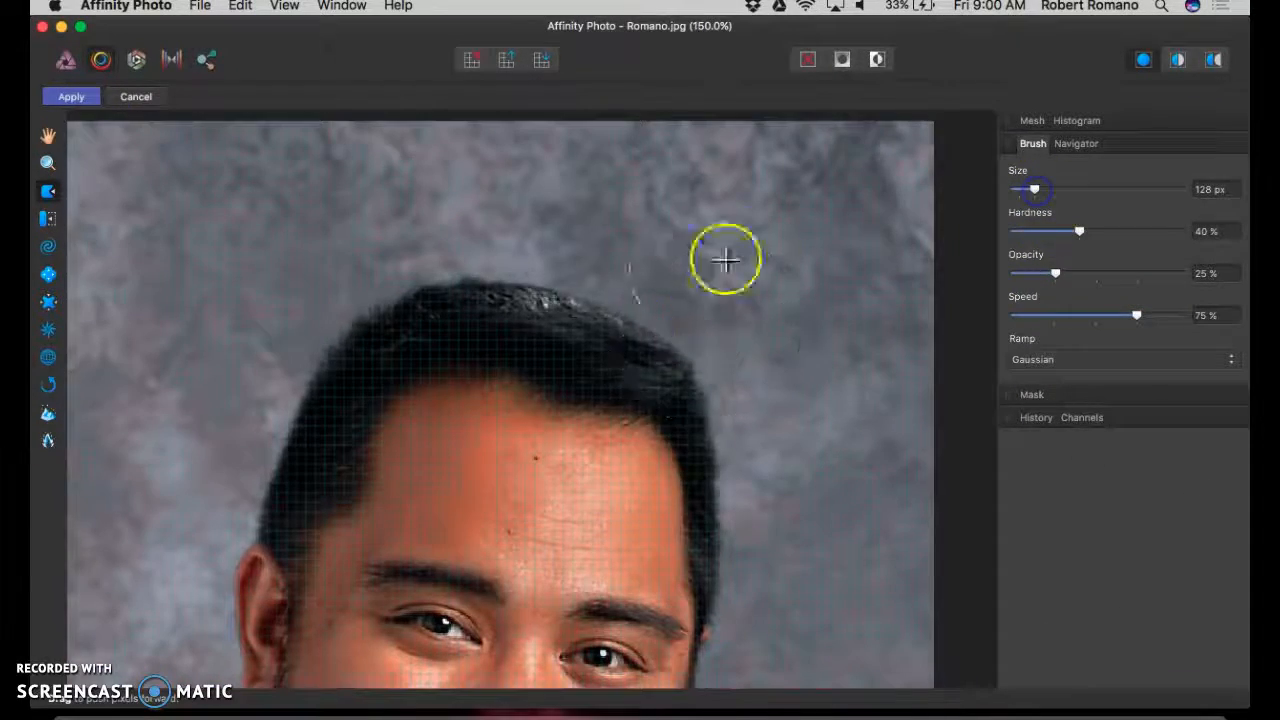
mouse_move(620, 344)
mouse_down()
mouse_move(636, 322)
mouse_move(678, 332)
mouse_up()
drag(688, 380, 711, 371)
mouse_move(699, 423)
mouse_down()
mouse_move(722, 425)
mouse_move(743, 466)
mouse_up()
mouse_move(716, 528)
mouse_down()
mouse_move(738, 529)
mouse_move(734, 495)
mouse_up()
drag(716, 568, 734, 574)
mouse_move(650, 376)
mouse_down()
mouse_move(653, 323)
mouse_move(657, 348)
mouse_move(690, 320)
mouse_move(686, 348)
mouse_move(712, 355)
mouse_move(700, 380)
mouse_move(729, 382)
mouse_move(711, 419)
mouse_move(734, 419)
mouse_move(715, 442)
mouse_move(742, 442)
mouse_move(721, 479)
mouse_move(756, 483)
mouse_move(734, 499)
mouse_move(758, 504)
mouse_move(734, 536)
mouse_move(765, 545)
mouse_move(742, 570)
mouse_move(778, 562)
mouse_up()
mouse_move(673, 354)
mouse_down()
mouse_move(684, 313)
mouse_move(628, 328)
mouse_move(629, 297)
mouse_move(593, 323)
mouse_move(570, 237)
mouse_up()
mouse_move(541, 289)
mouse_down()
mouse_move(540, 254)
mouse_move(516, 286)
mouse_move(506, 257)
mouse_move(497, 287)
mouse_move(484, 263)
mouse_move(458, 307)
mouse_move(414, 271)
mouse_move(479, 287)
mouse_move(481, 243)
mouse_up()
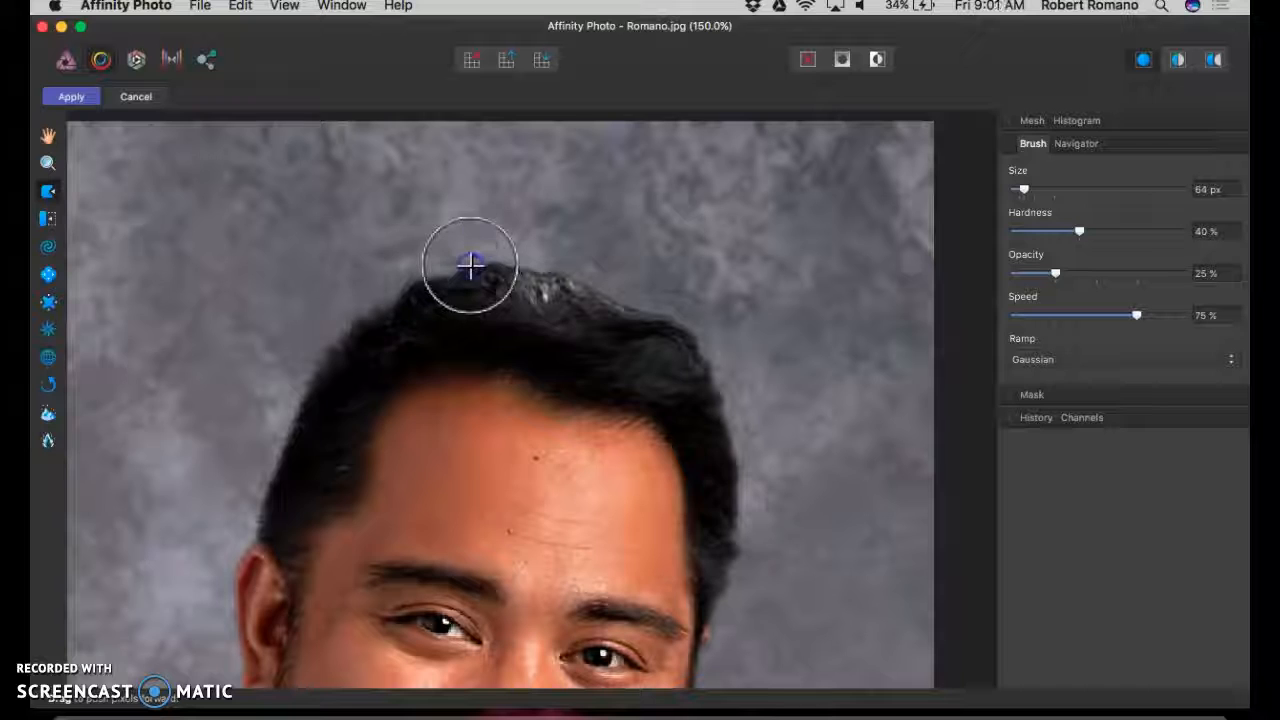
Push the hair outward from the crown down the image's left side of the head to add volume.
drag(443, 294, 454, 254)
mouse_move(398, 314)
mouse_down()
mouse_move(361, 320)
mouse_move(323, 316)
mouse_move(365, 336)
mouse_move(327, 328)
mouse_up()
mouse_move(333, 376)
mouse_down()
mouse_move(298, 378)
mouse_move(314, 415)
mouse_move(272, 413)
mouse_up()
mouse_move(300, 460)
mouse_down()
mouse_move(262, 455)
mouse_move(275, 495)
mouse_move(219, 491)
mouse_up()
drag(273, 530, 239, 517)
mouse_move(303, 445)
mouse_down()
mouse_move(269, 437)
mouse_move(270, 464)
mouse_move(239, 463)
mouse_up()
drag(303, 411, 277, 389)
drag(297, 449, 263, 443)
mouse_move(305, 394)
mouse_down()
mouse_move(273, 376)
mouse_move(317, 358)
mouse_move(289, 332)
mouse_move(342, 342)
mouse_move(338, 296)
mouse_move(395, 304)
mouse_move(390, 270)
mouse_move(390, 292)
mouse_move(364, 262)
mouse_move(414, 276)
mouse_move(417, 244)
mouse_up()
Lift the hair on top of the head with short upward push strokes.
scroll(592, 301, down, 5)
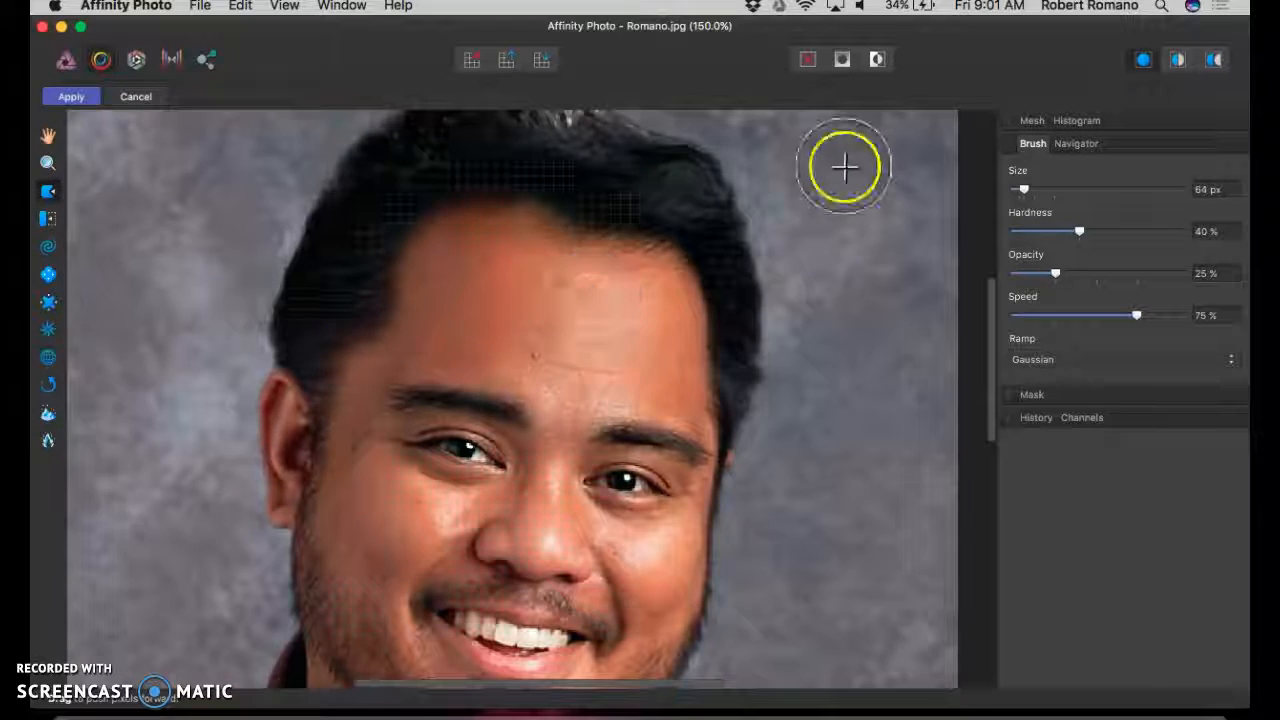
key(super+minus)
key(super+minus)
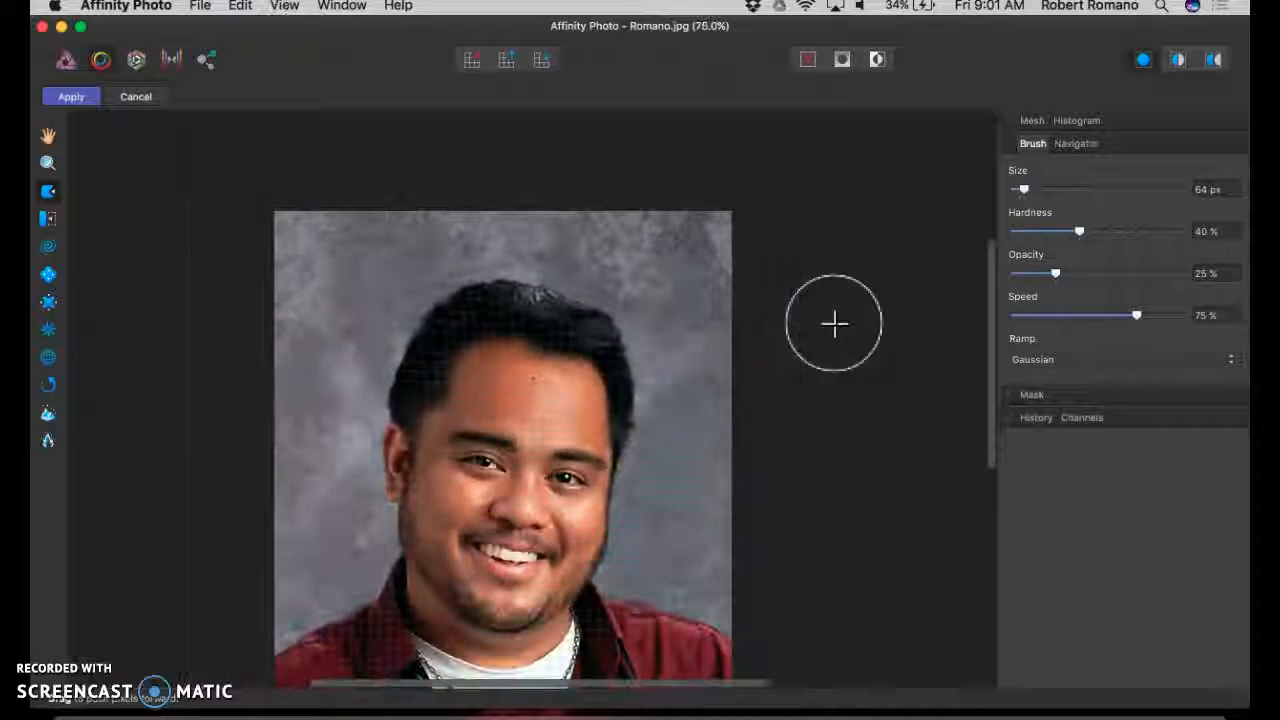
drag(524, 263, 524, 254)
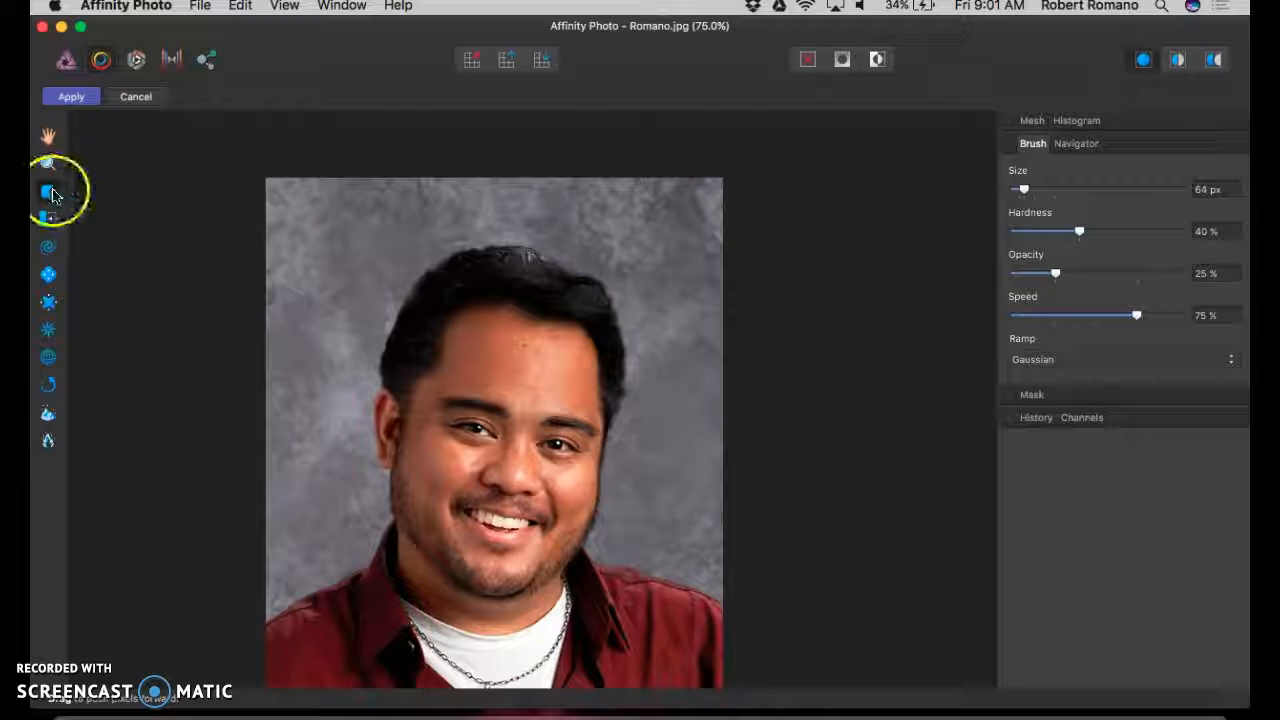
drag(550, 276, 549, 245)
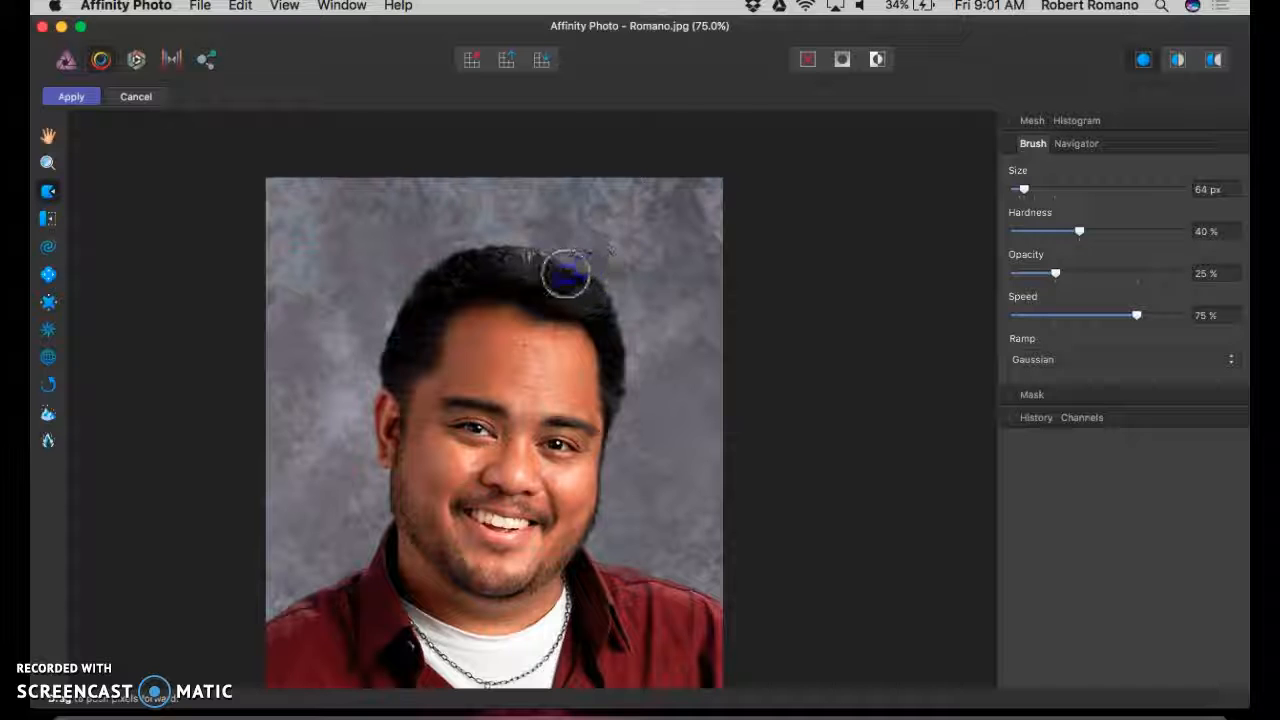
Set the brush size to 256 px, then push the image's right eye upward and the left eye and brow downward.
click(1055, 189)
drag(560, 443, 568, 407)
drag(482, 434, 477, 481)
drag(473, 408, 460, 463)
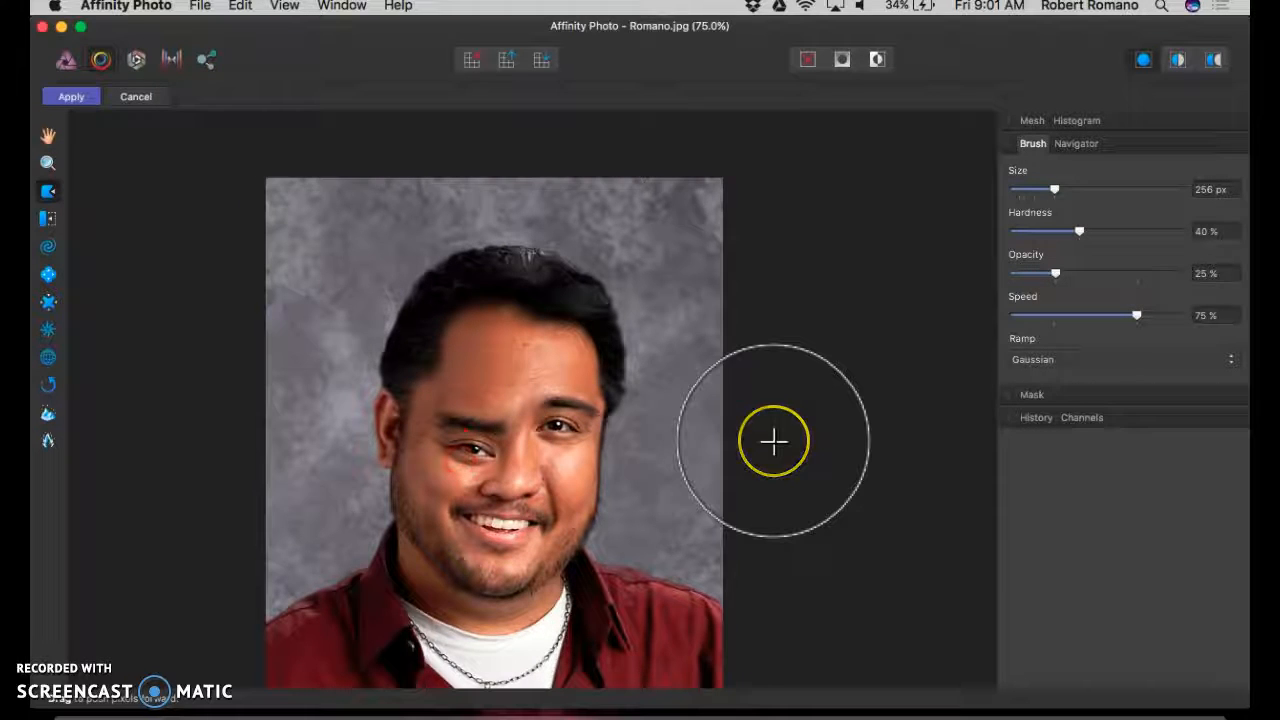
scroll(773, 441, down, 3)
scroll(773, 441, up, 3)
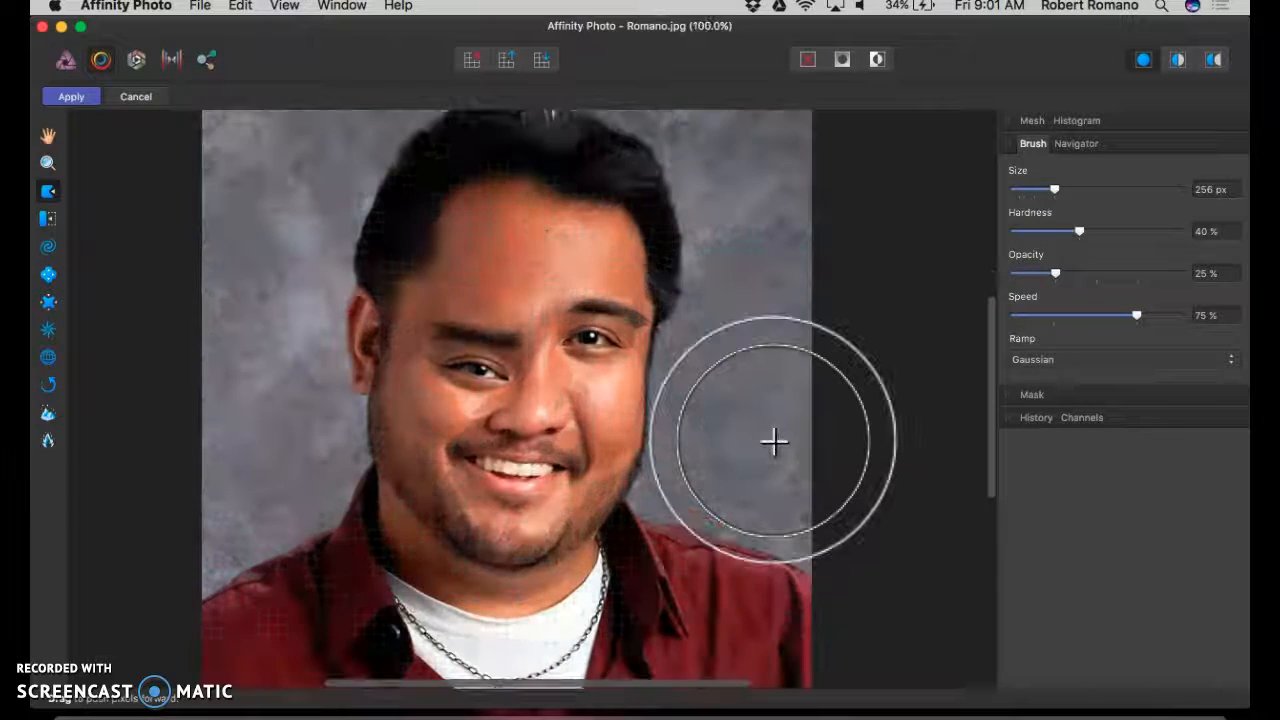
scroll(773, 441, down, 2)
scroll(773, 441, up, 2)
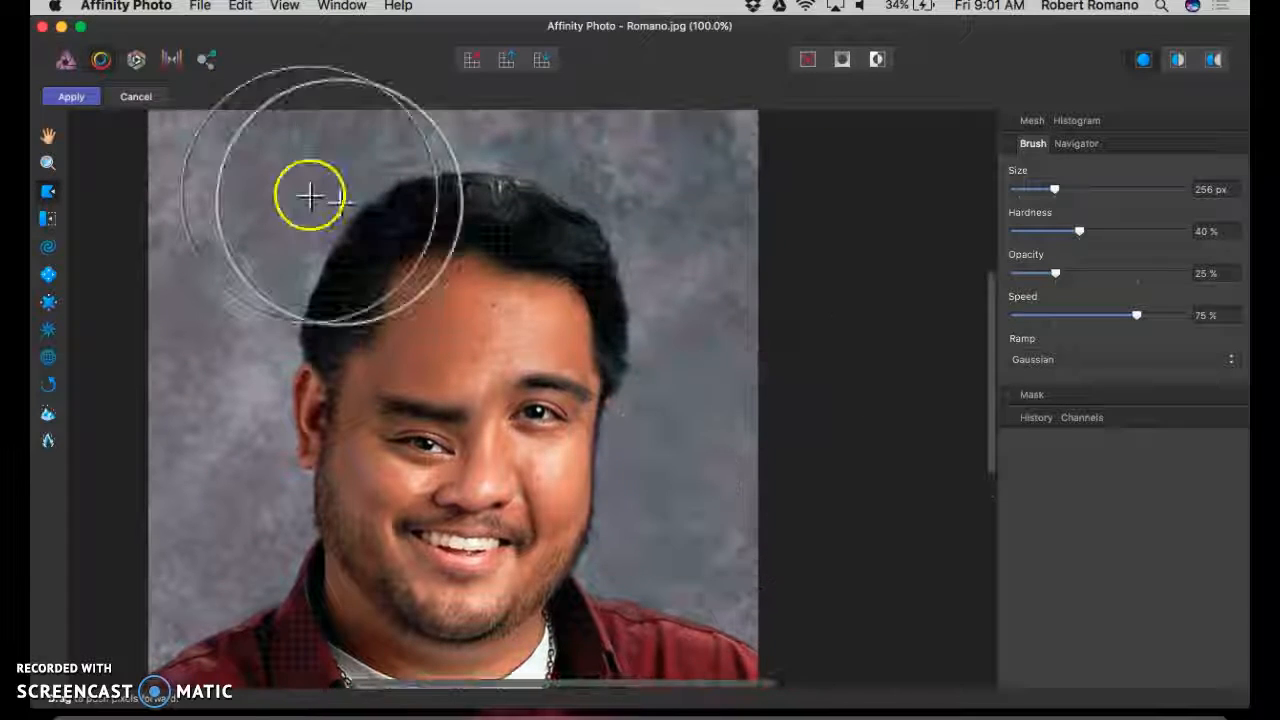
With the Liquify Push Forward Tool, push the hairline up and outward on both sides of the forehead.
click(41, 229)
click(48, 193)
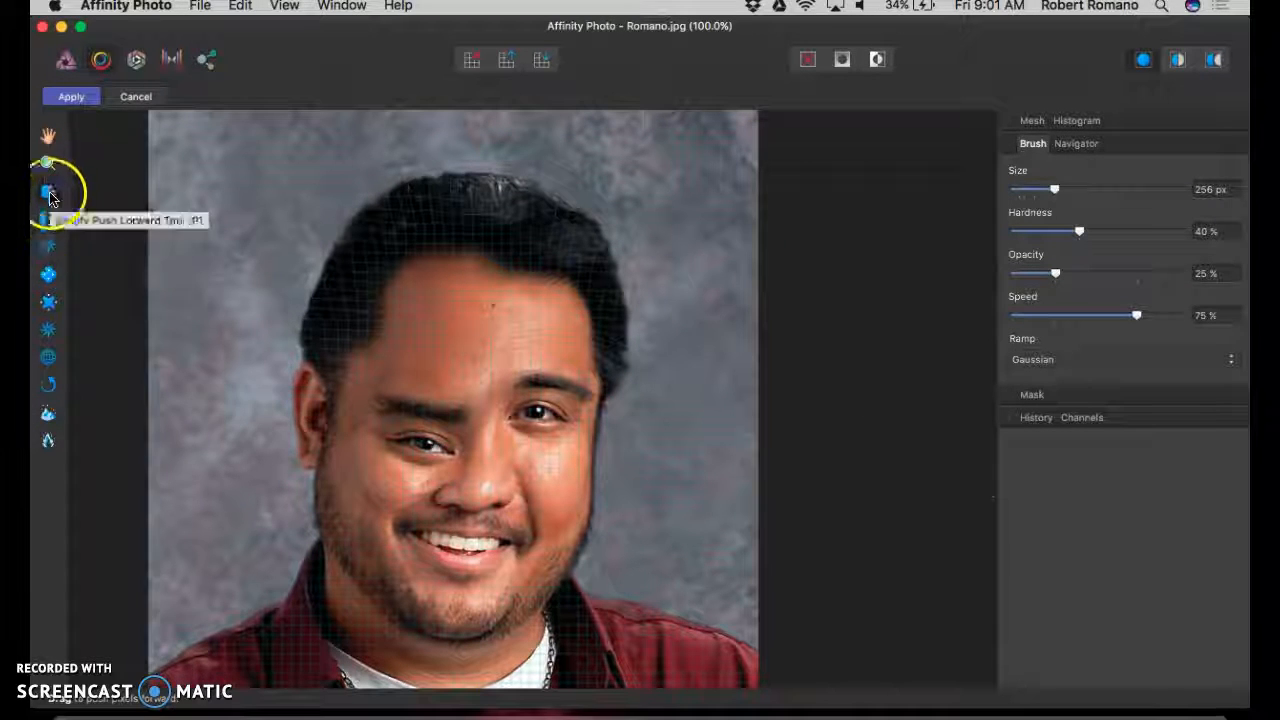
mouse_move(497, 245)
mouse_down()
mouse_move(486, 174)
mouse_move(535, 229)
mouse_move(545, 197)
mouse_move(568, 262)
mouse_move(604, 241)
mouse_move(627, 291)
mouse_up()
drag(632, 361, 641, 361)
mouse_move(387, 258)
mouse_down()
mouse_move(355, 242)
mouse_move(390, 235)
mouse_move(380, 215)
mouse_move(417, 186)
mouse_up()
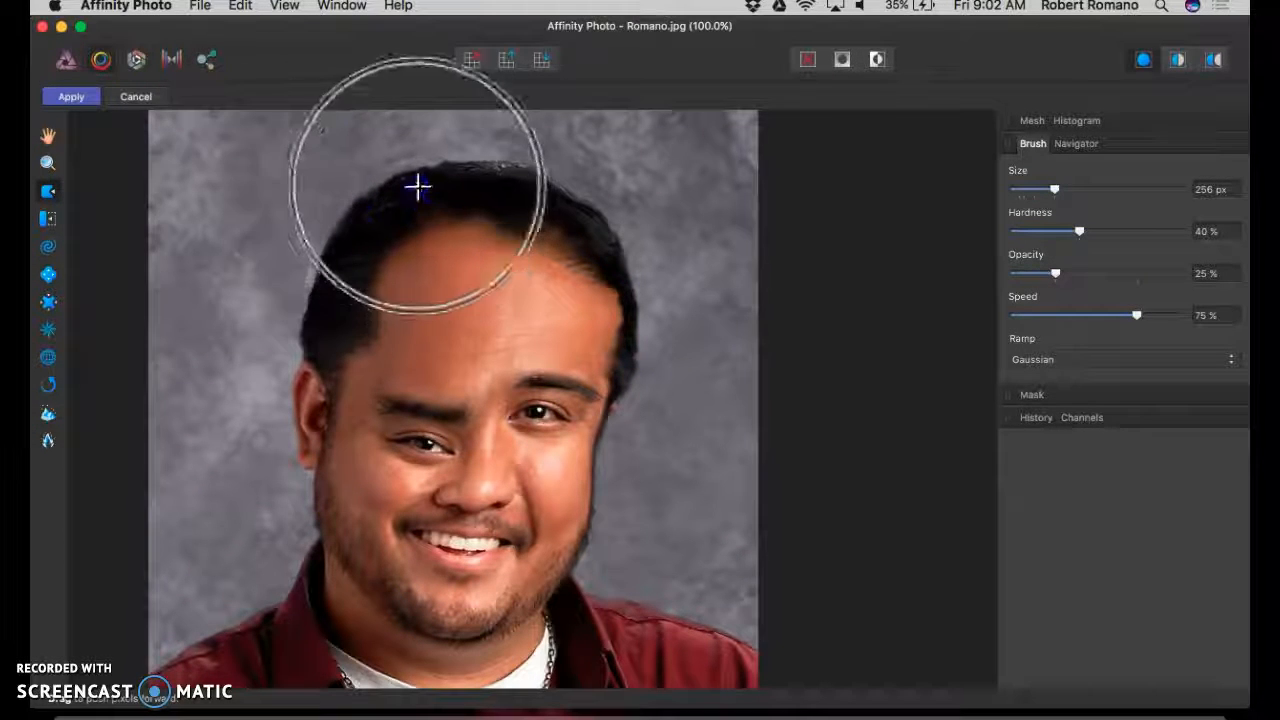
Switch to the Liquify Push Left Tool, try a downward stroke along the face's right edge, and undo it.
click(48, 220)
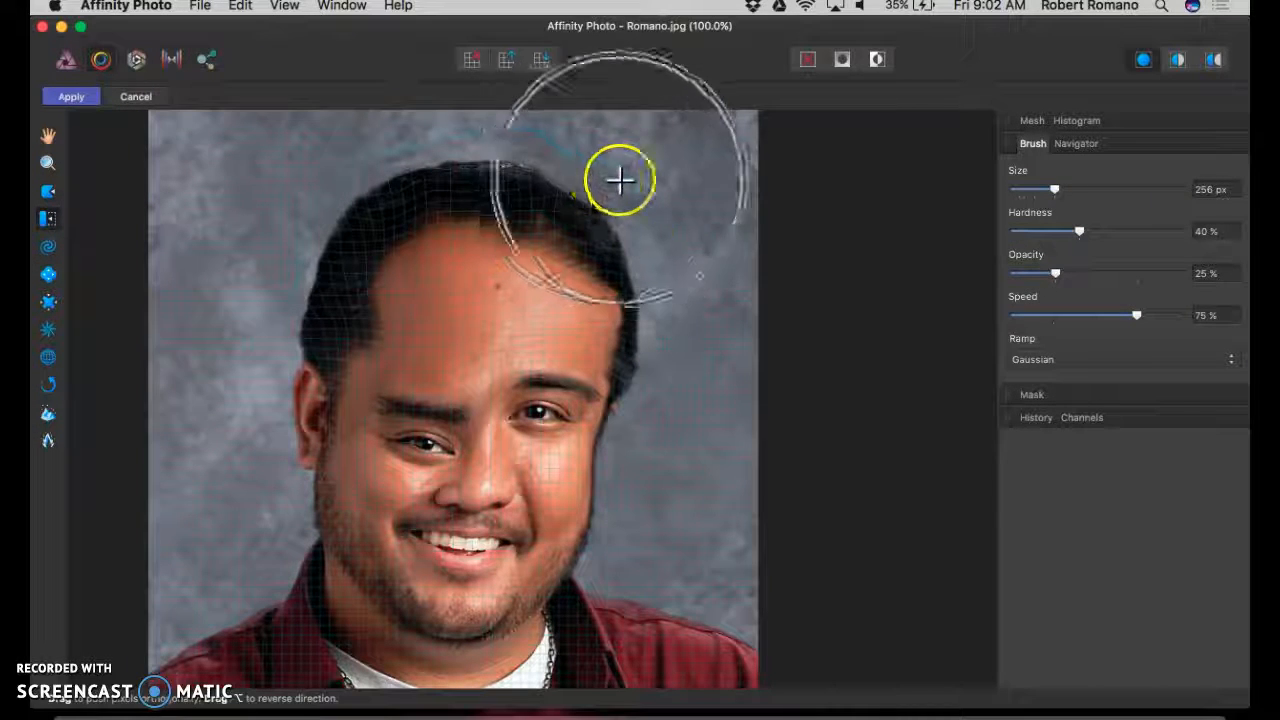
mouse_move(635, 190)
mouse_down()
mouse_move(605, 380)
mouse_move(600, 610)
mouse_up()
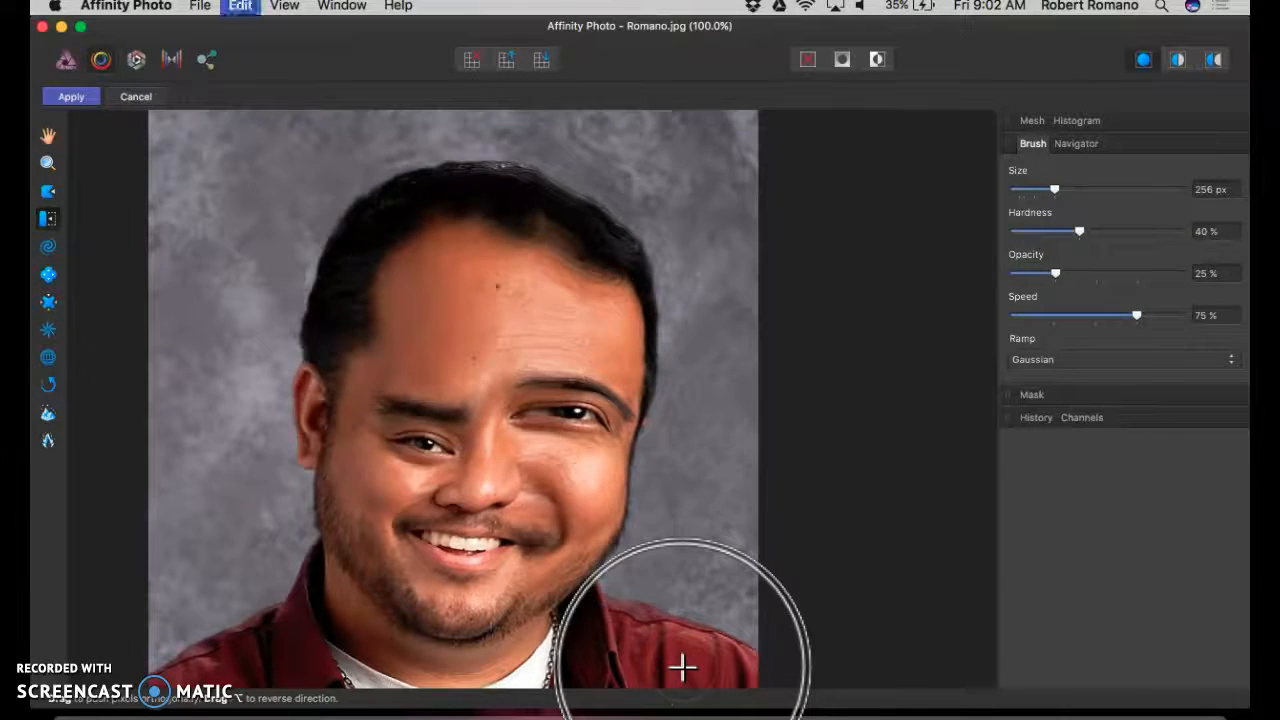
key(super+z)
Make upward Push Left strokes along both sides of the face to shift its edges sideways.
mouse_move(592, 548)
mouse_down()
mouse_move(623, 341)
mouse_move(606, 224)
mouse_up()
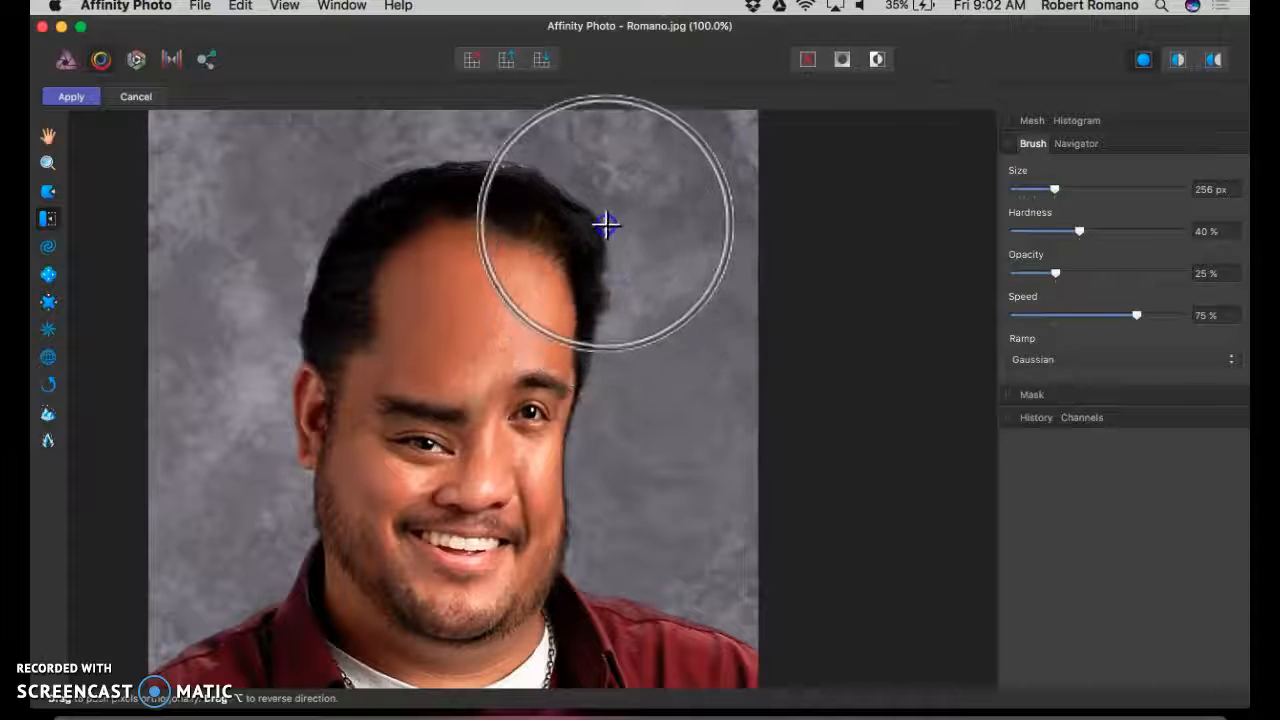
mouse_move(575, 494)
mouse_down()
mouse_move(588, 215)
mouse_move(559, 508)
mouse_move(573, 552)
mouse_move(589, 200)
mouse_up()
click(372, 236)
mouse_move(372, 236)
mouse_down()
mouse_move(343, 340)
mouse_move(349, 263)
mouse_move(326, 334)
mouse_move(337, 262)
mouse_up()
mouse_move(299, 568)
mouse_down()
mouse_move(295, 398)
mouse_move(313, 249)
mouse_up()
mouse_move(299, 484)
mouse_down()
mouse_move(322, 280)
mouse_move(318, 236)
mouse_up()
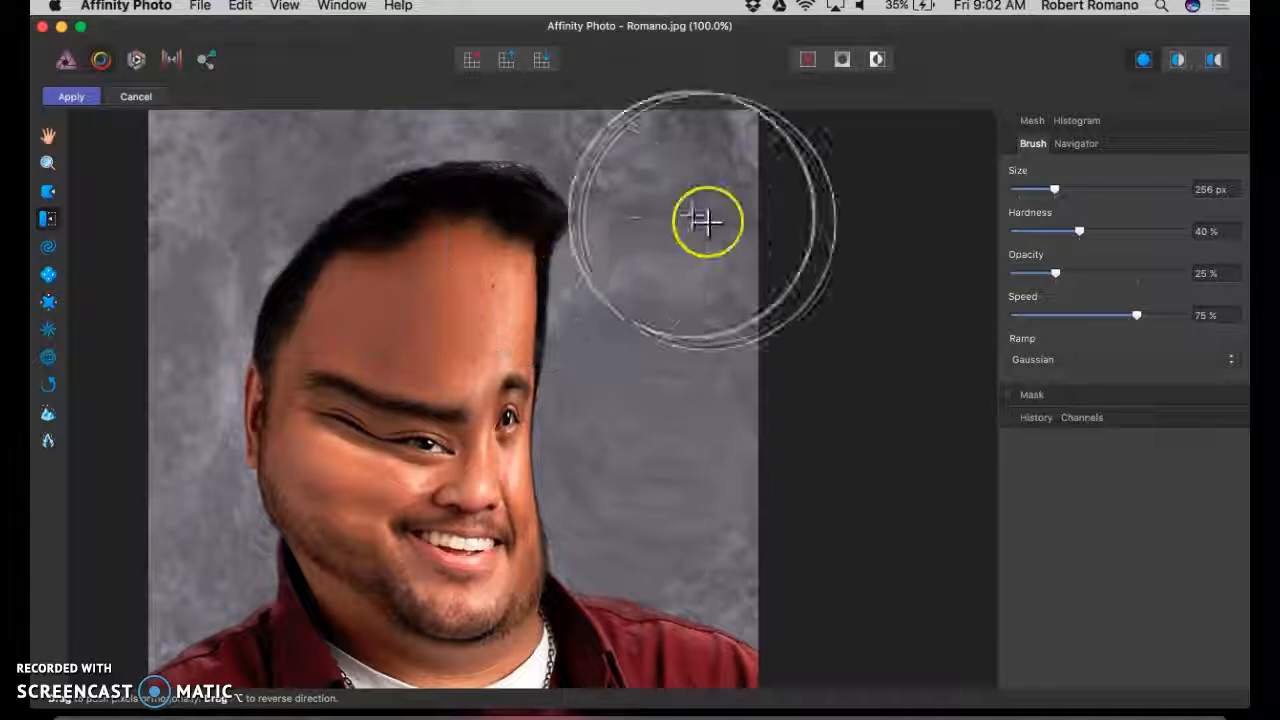
Undo the upward Push Left strokes on both sides of the face.
key(super+z)
key(super+z)
key(super+z)
key(super+z)
key(super+z)
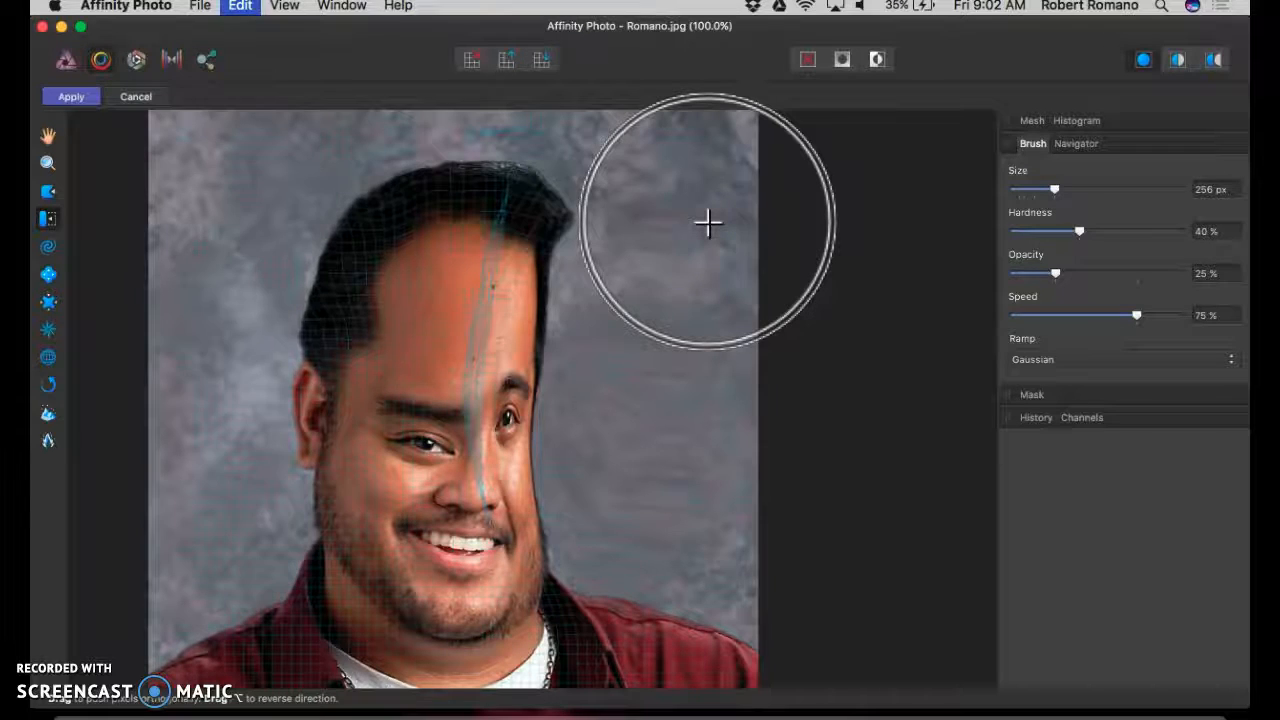
Sweep Push Left strokes across the top of the head and the middle of the face to stretch them vertically.
mouse_move(708, 224)
mouse_down()
mouse_move(471, 208)
mouse_move(395, 272)
mouse_move(273, 241)
mouse_move(214, 206)
mouse_up()
mouse_move(460, 237)
mouse_down()
mouse_move(610, 234)
mouse_move(678, 255)
mouse_move(761, 256)
mouse_move(765, 495)
mouse_up()
scroll(765, 496, down, 4)
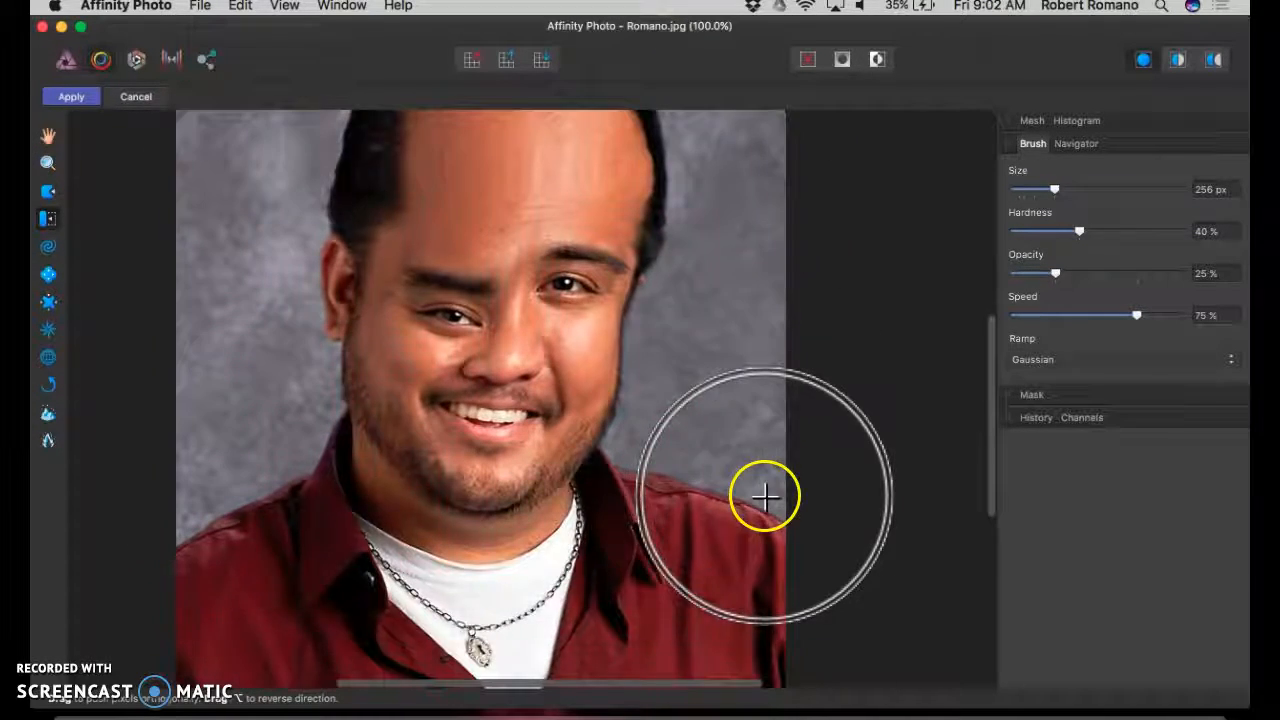
mouse_move(660, 366)
mouse_down()
mouse_move(551, 367)
mouse_move(476, 336)
mouse_move(380, 350)
mouse_move(189, 333)
mouse_up()
key(super+z)
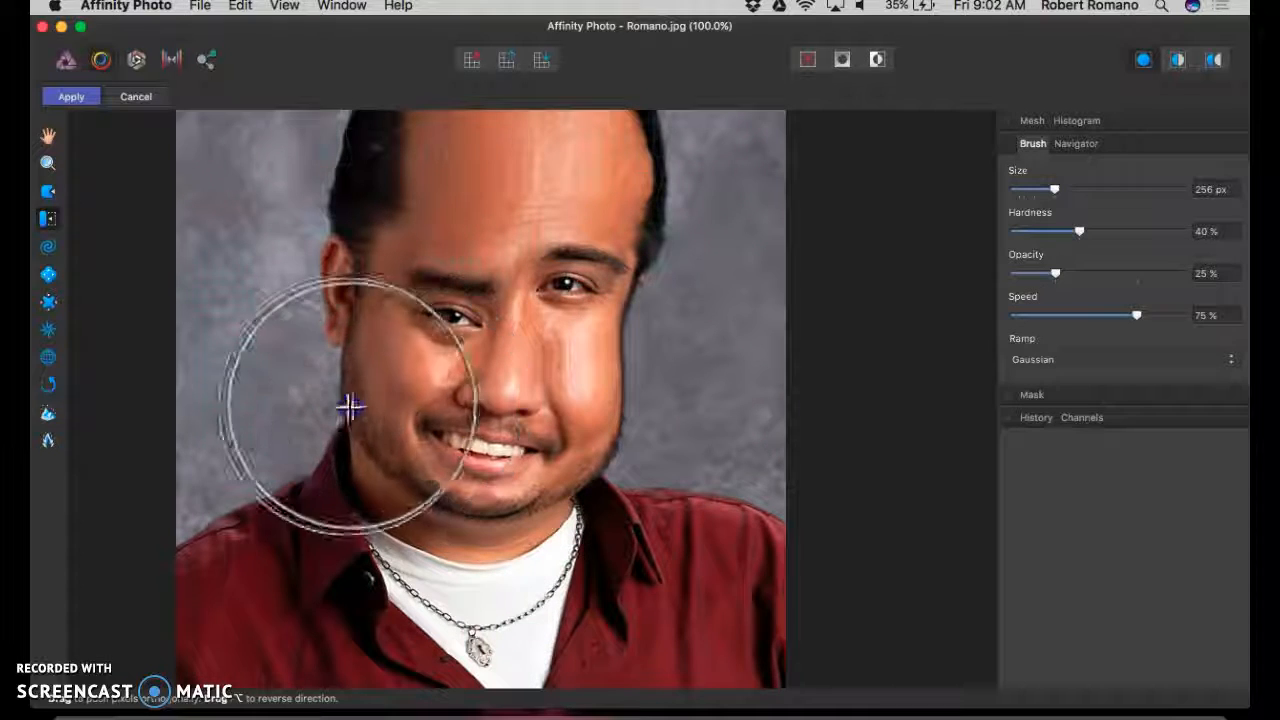
Make long downward Push Left strokes along the image's right side of the face to widen it outward.
scroll(195, 391, up, 5)
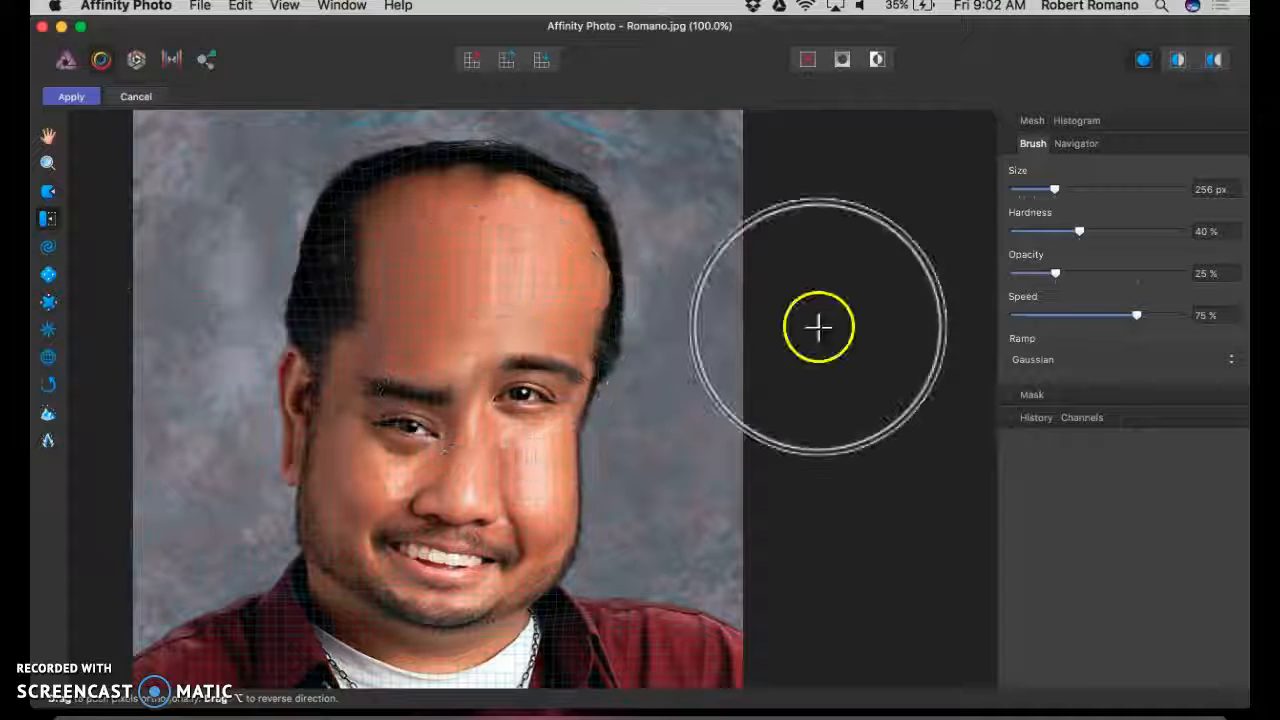
mouse_move(657, 311)
mouse_down()
mouse_move(574, 234)
mouse_move(580, 195)
mouse_move(564, 432)
mouse_move(593, 507)
mouse_move(588, 578)
mouse_up()
mouse_move(592, 160)
mouse_down()
mouse_move(598, 293)
mouse_move(575, 516)
mouse_move(589, 596)
mouse_move(594, 333)
mouse_move(581, 390)
mouse_move(587, 592)
mouse_move(623, 266)
mouse_move(591, 223)
mouse_move(565, 600)
mouse_move(619, 248)
mouse_move(601, 245)
mouse_move(571, 591)
mouse_up()
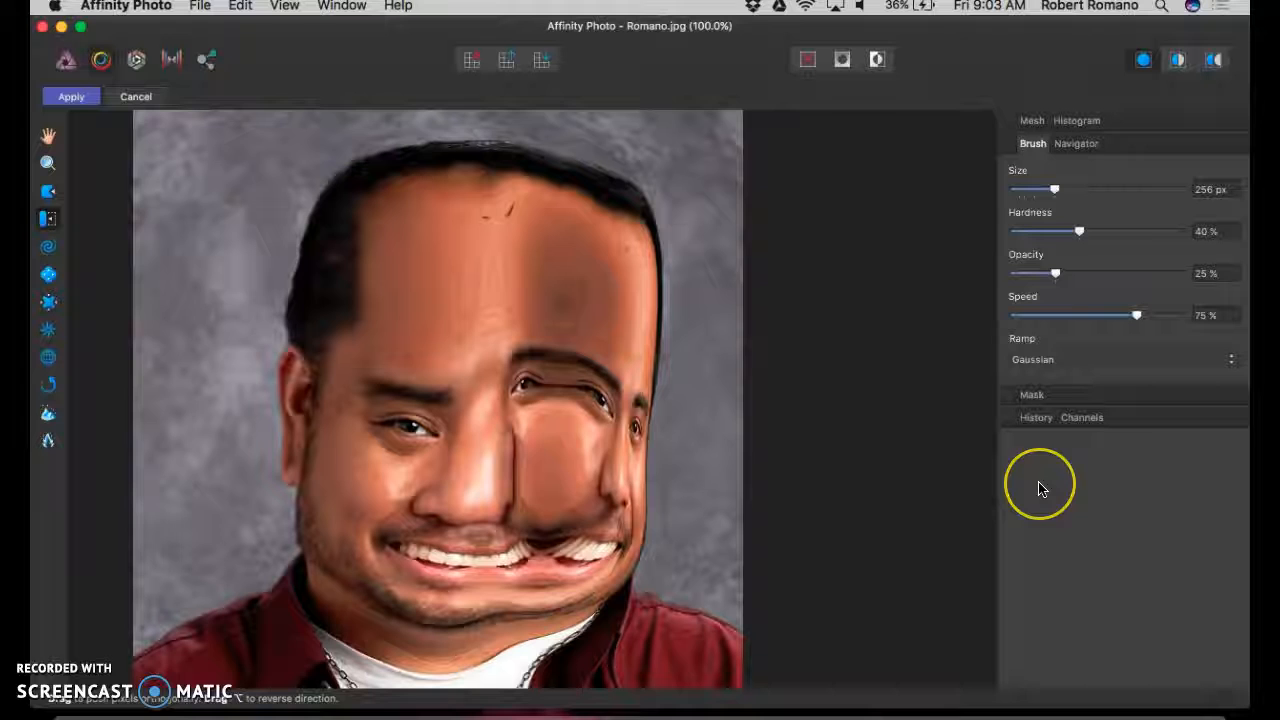
Undo the Push Left strokes that widened and stretched the face.
key(super+z)
key(super+z)
key(super+z)
key(super+z)
key(super+z)
key(super+z)
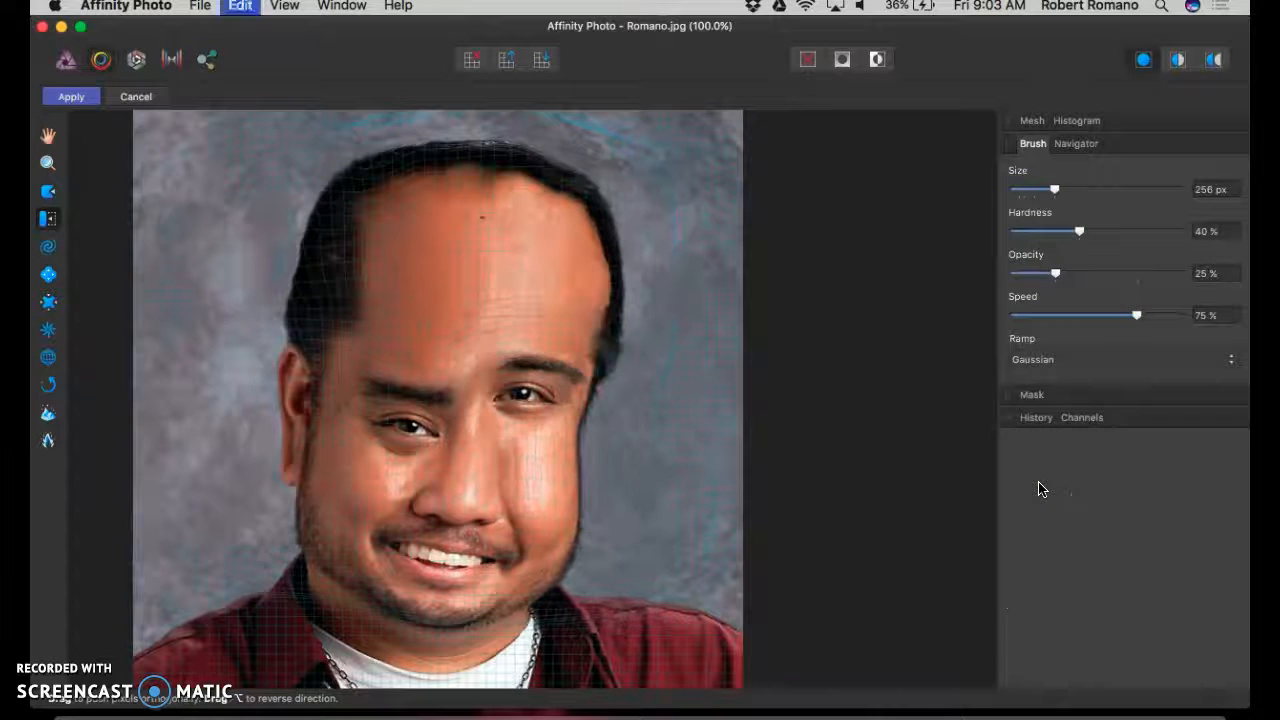
key(super+z)
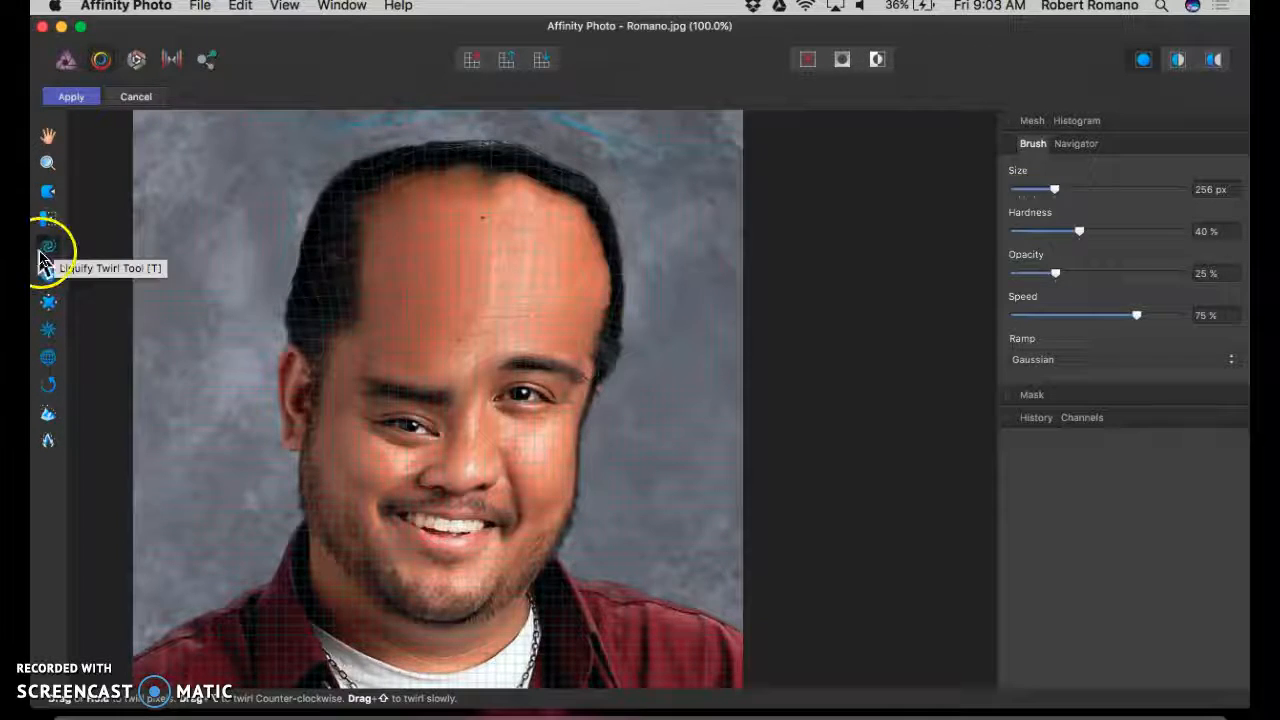
Twirl the middle of the face around both eyes and the nose with the Liquify Twirl Tool.
click(50, 255)
drag(300, 343, 305, 345)
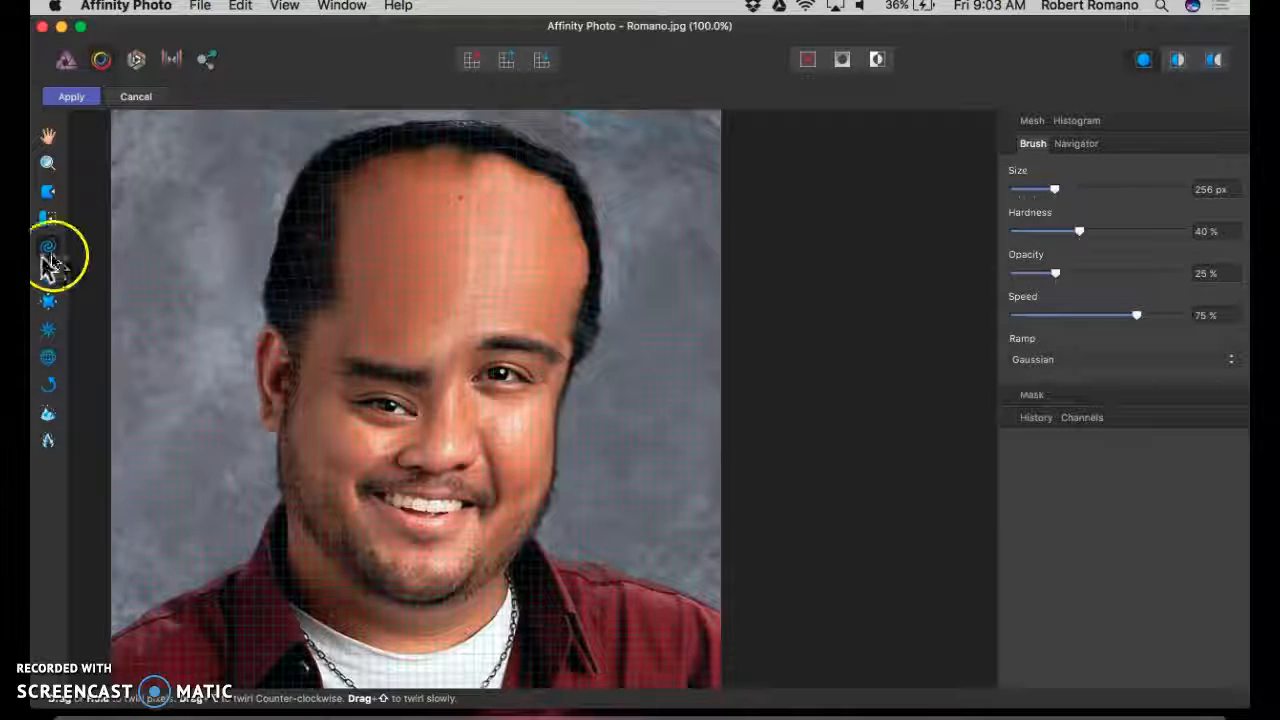
mouse_move(212, 540)
mouse_down()
mouse_move(354, 517)
mouse_move(392, 402)
mouse_move(509, 366)
mouse_move(594, 374)
mouse_move(557, 366)
mouse_move(471, 394)
mouse_move(500, 371)
mouse_move(562, 370)
mouse_move(499, 368)
mouse_up()
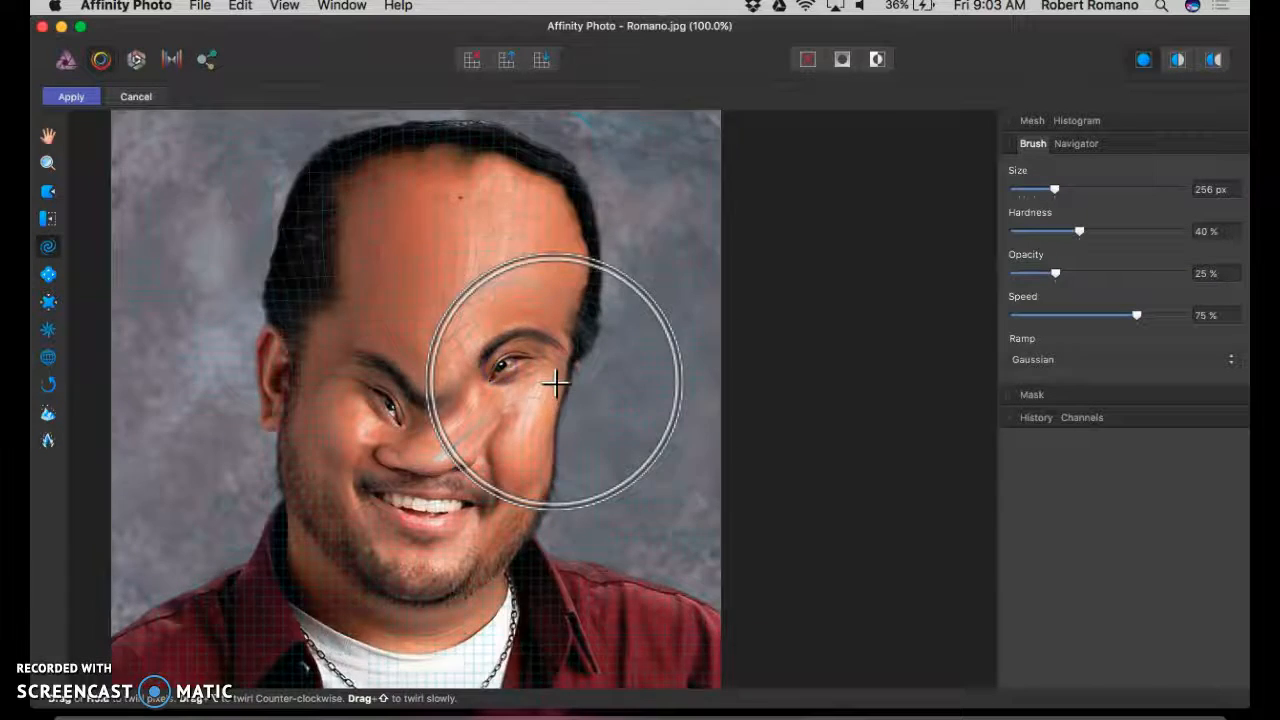
Twirl the eye and cheek on the image's right side into a spiral, and undo the twirl strokes.
scroll(557, 383, down, 3)
key(super+minus)
key(super+minus)
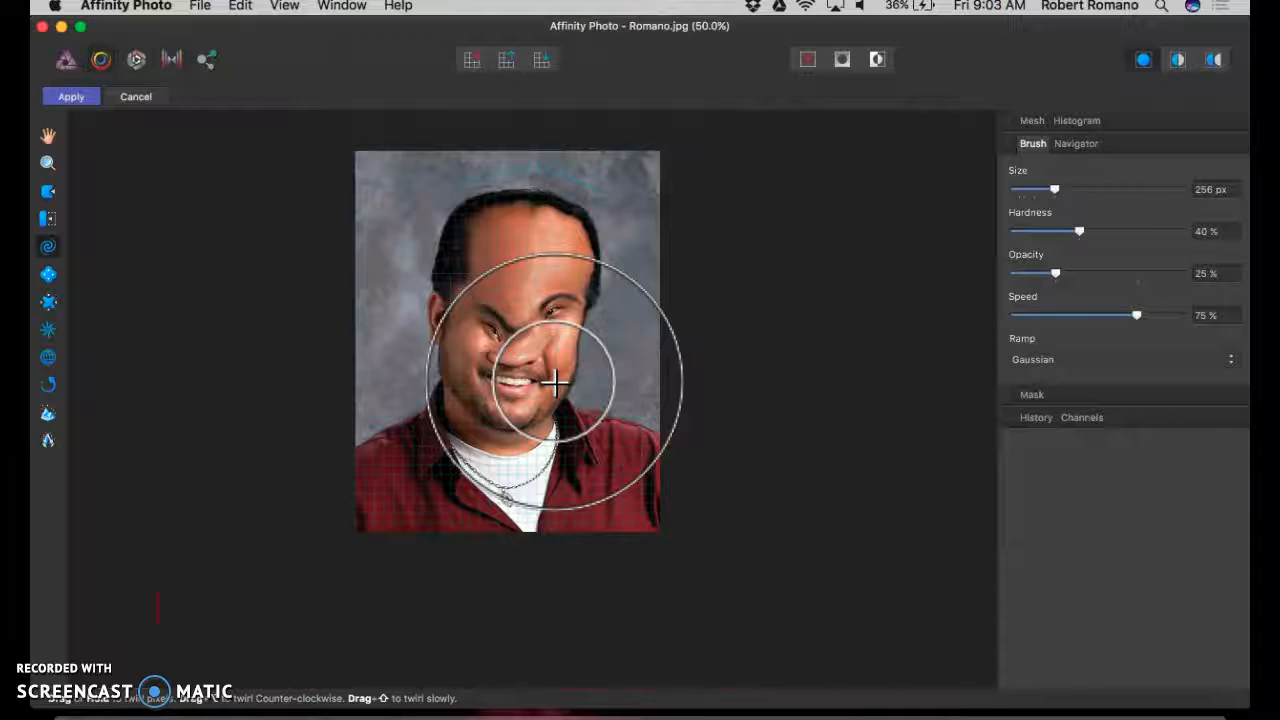
click(505, 390)
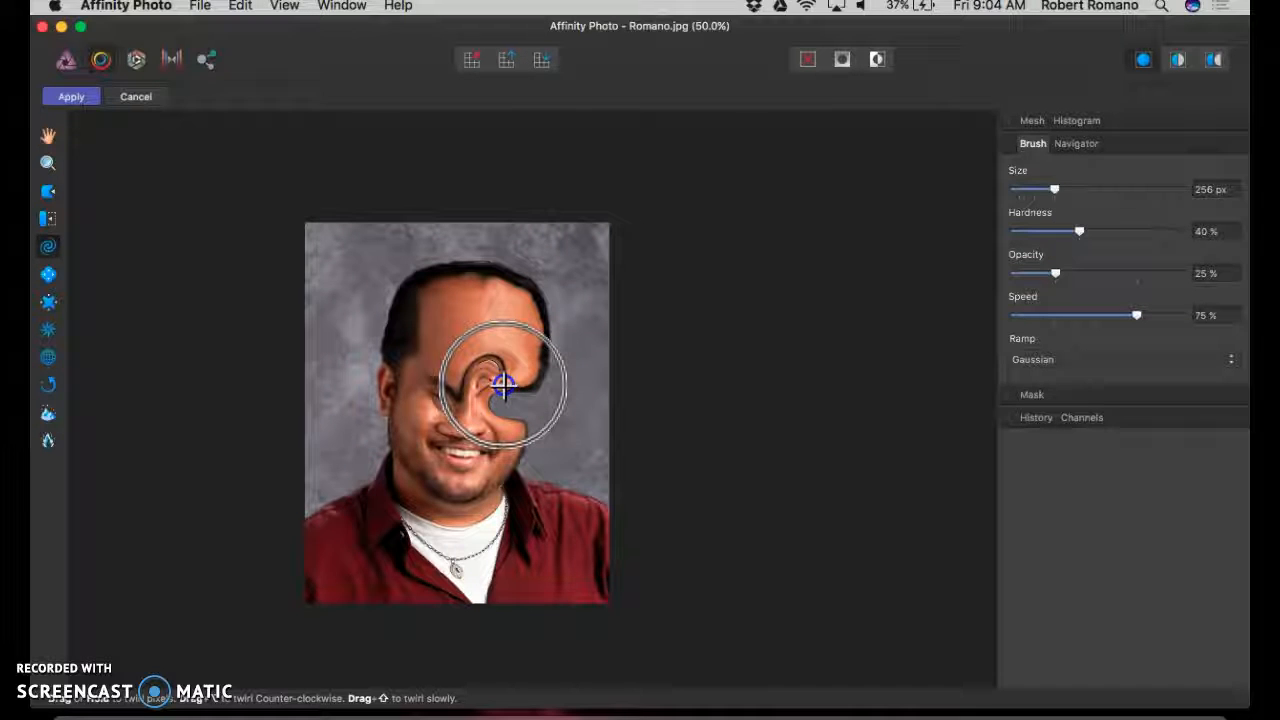
mouse_move(503, 382)
mouse_down()
mouse_move(667, 360)
mouse_move(616, 391)
mouse_move(363, 441)
mouse_up()
click(616, 390)
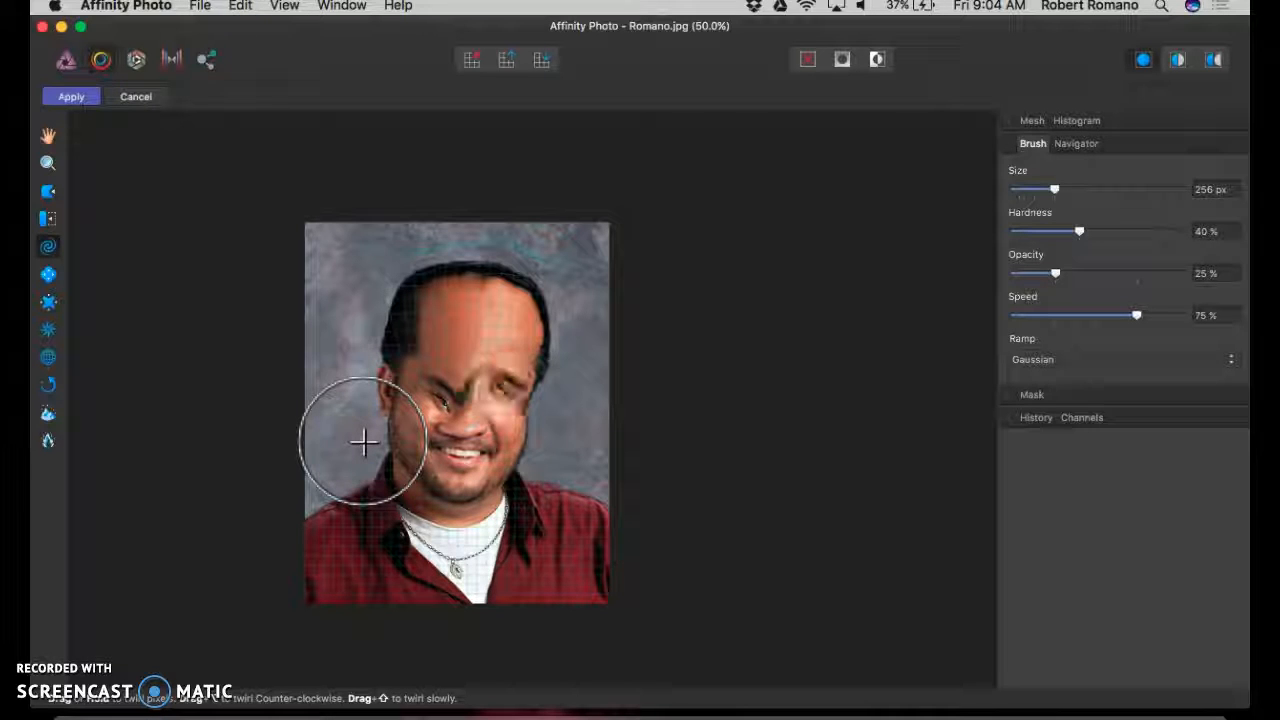
key(super+z)
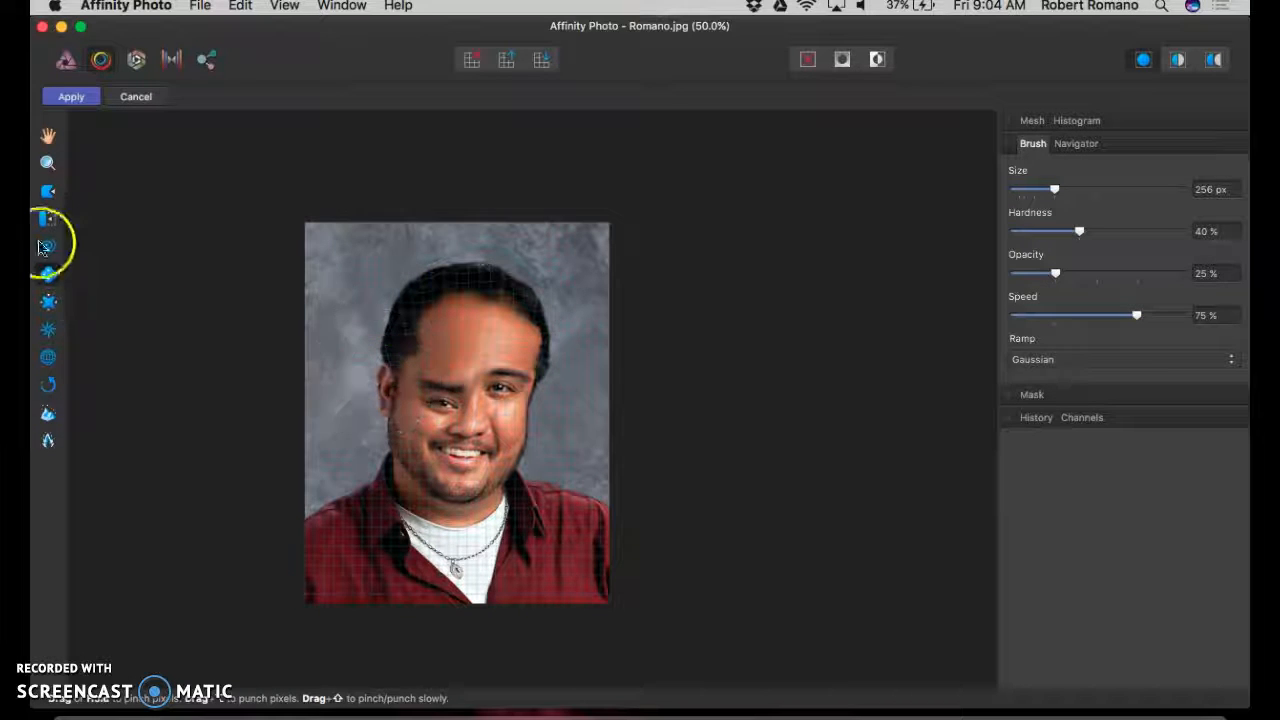
Enlarge the eye on the image's left side with the Pinch tool and shrink the eye on the right side.
drag(428, 347, 434, 393)
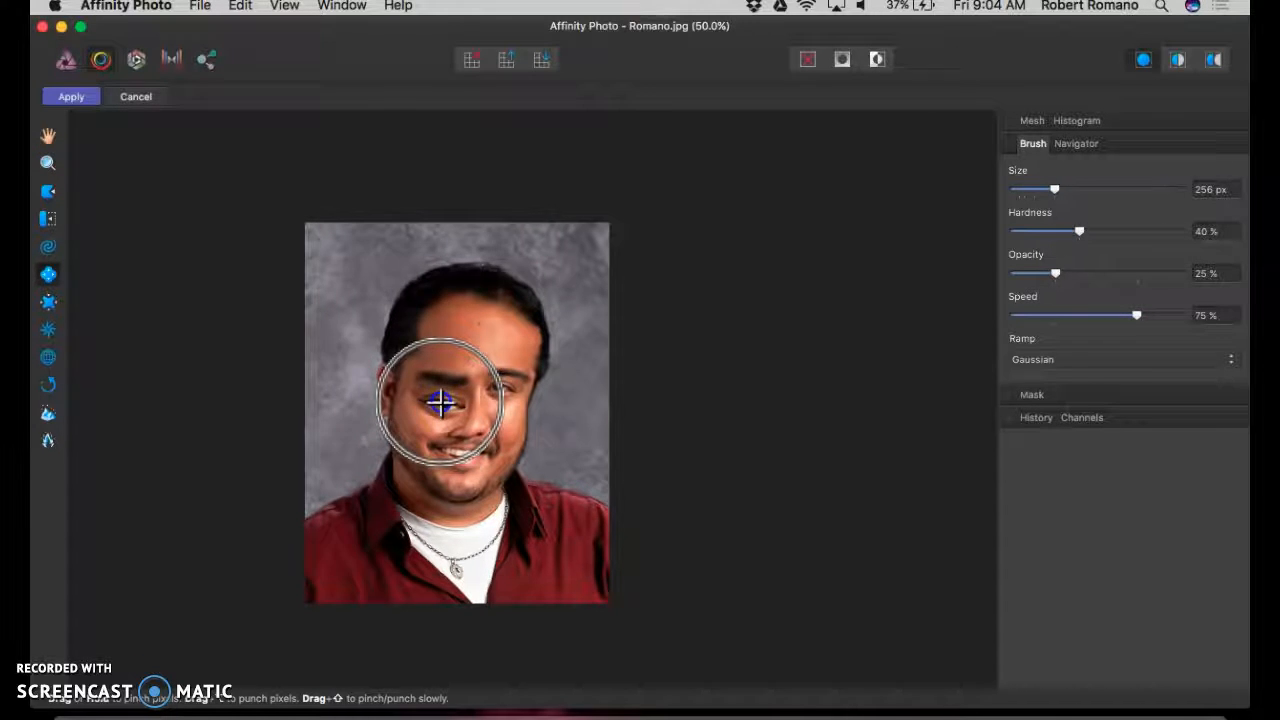
scroll(440, 401, up, 5)
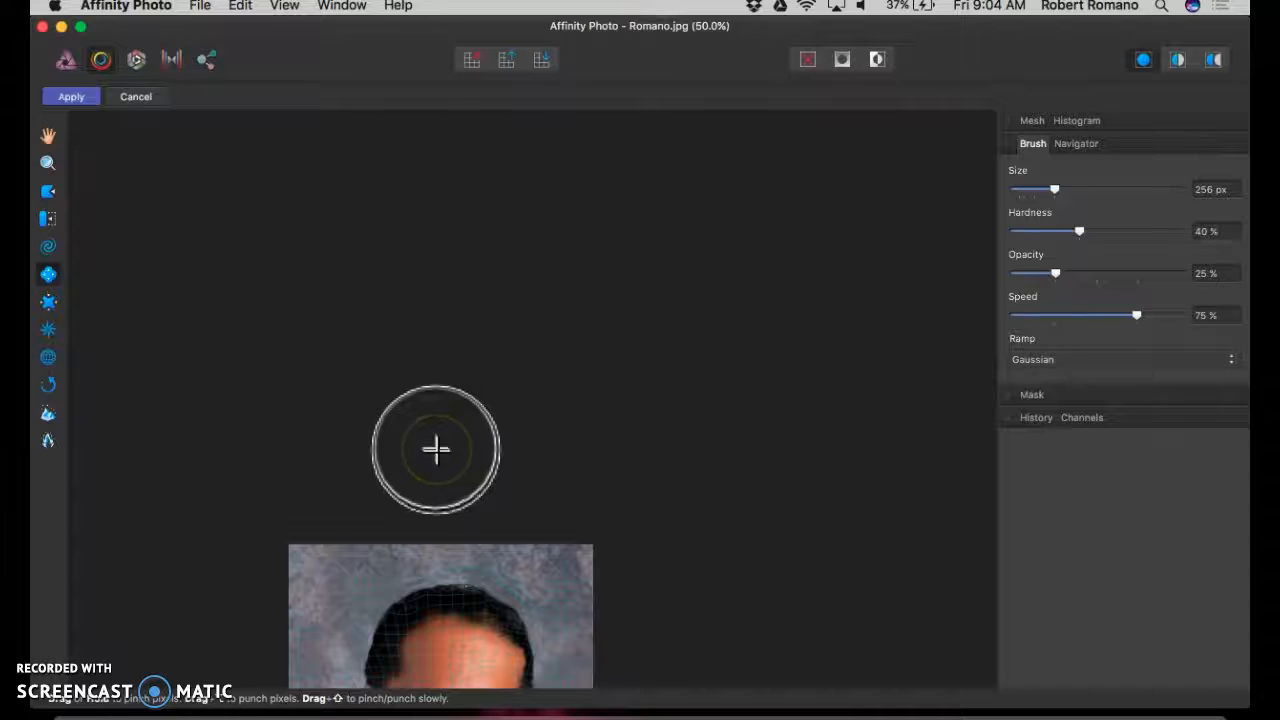
scroll(426, 395, down, 5)
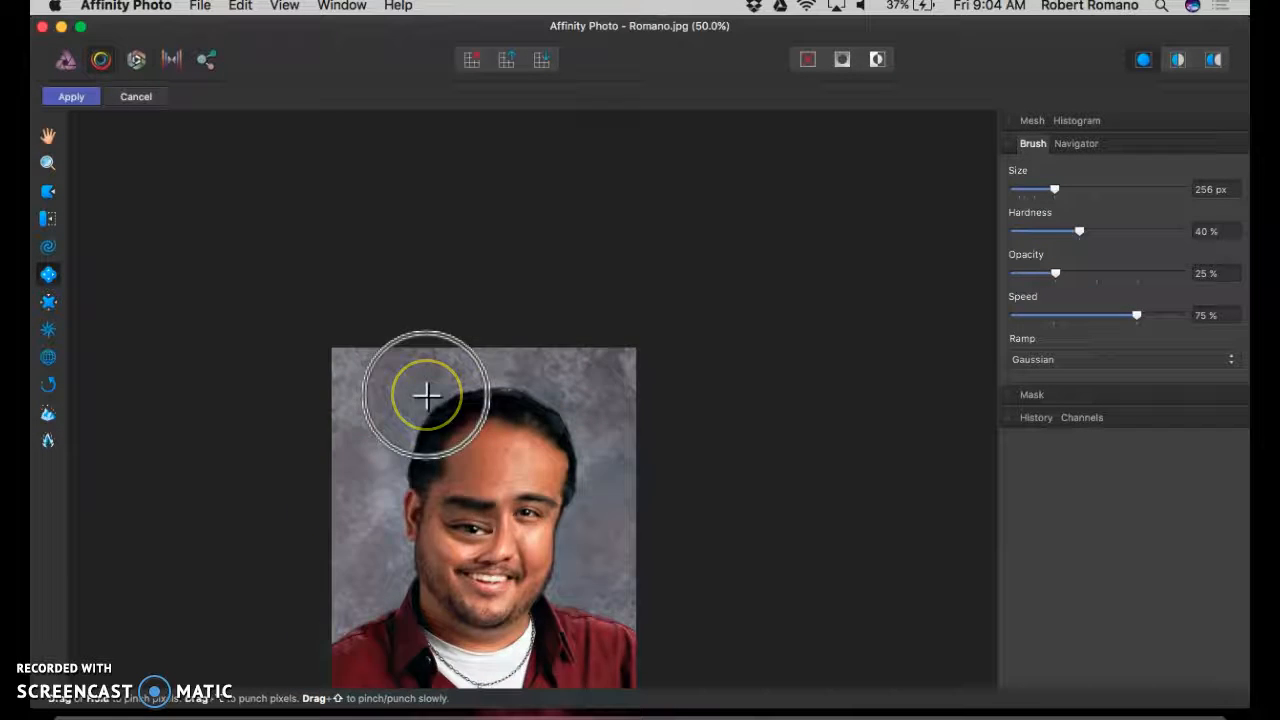
key(super+1)
key(super+2)
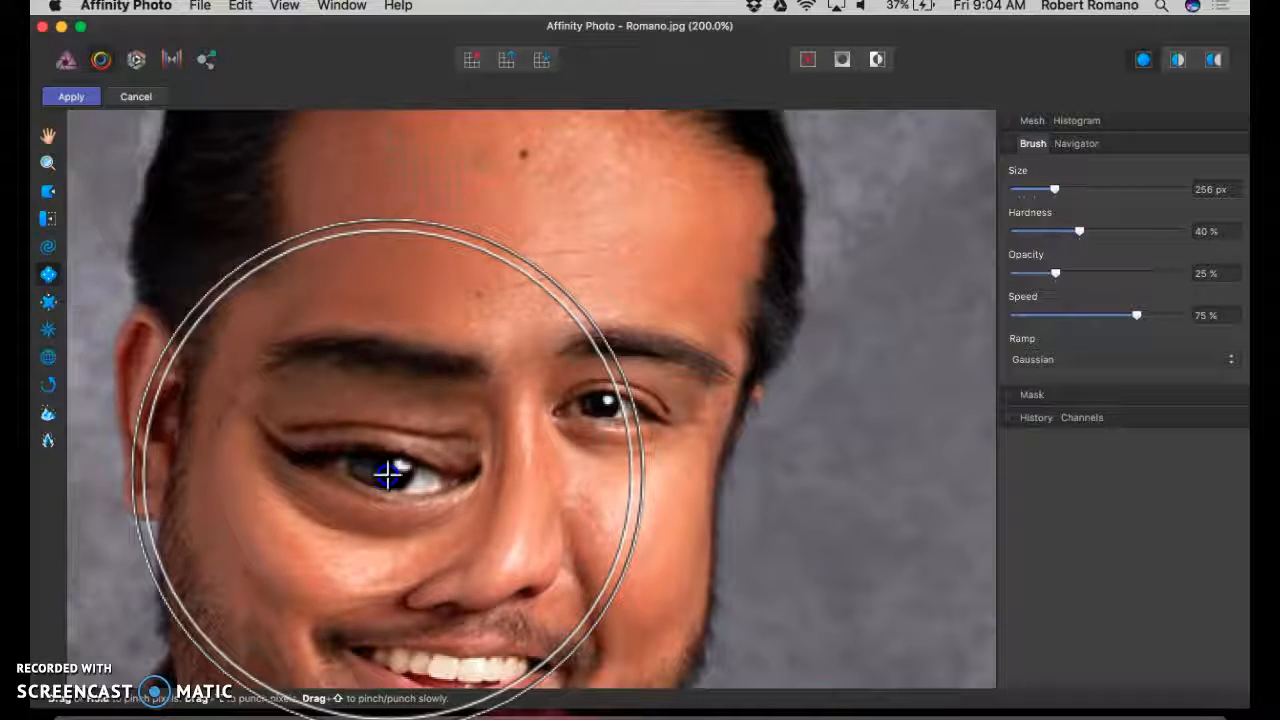
click(615, 404)
drag(615, 404, 608, 408)
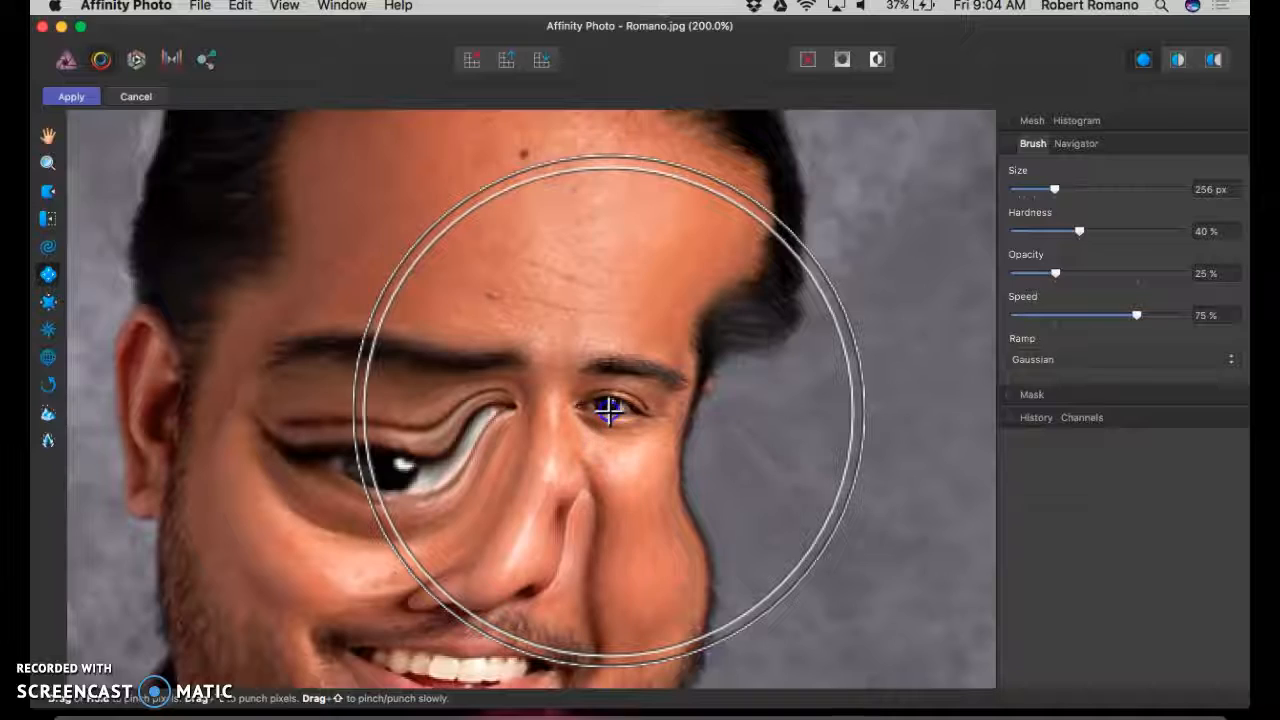
Enlarge the teeth across the smile with the Pinch tool, using a 64 px brush at 100 % speed.
scroll(566, 591, down, 3)
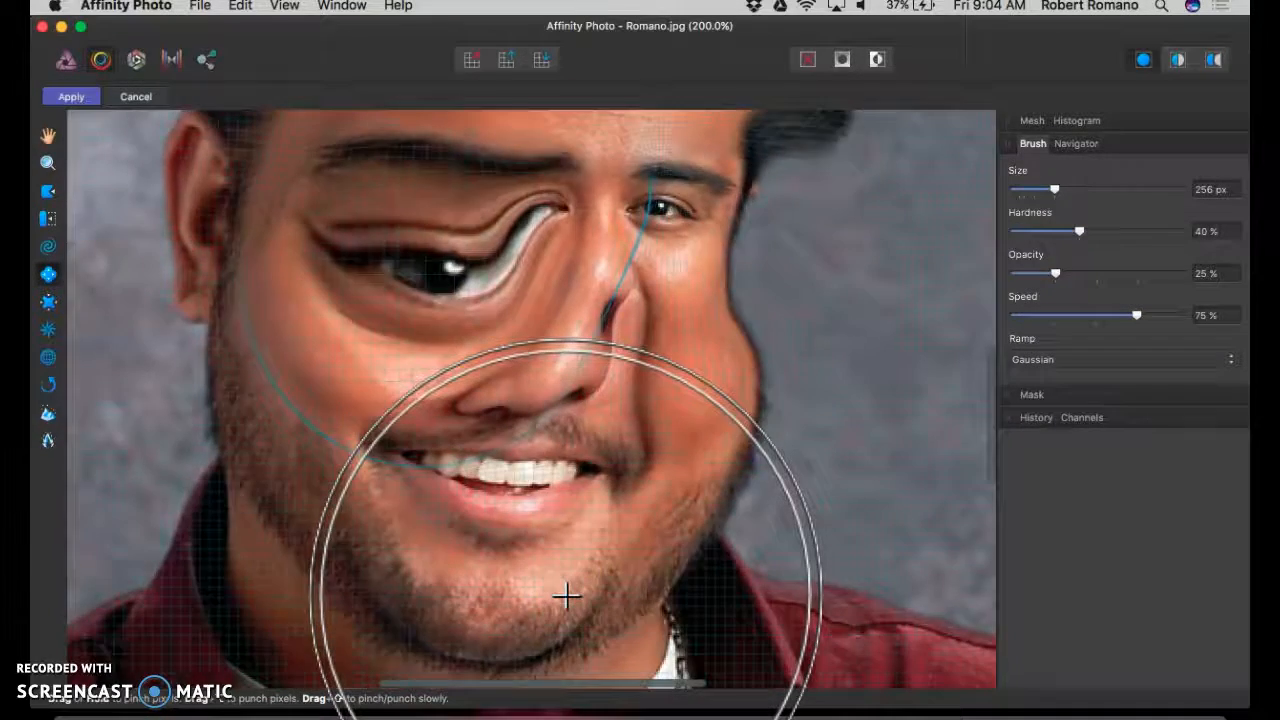
key(super+plus)
key(super+plus)
key(super+plus)
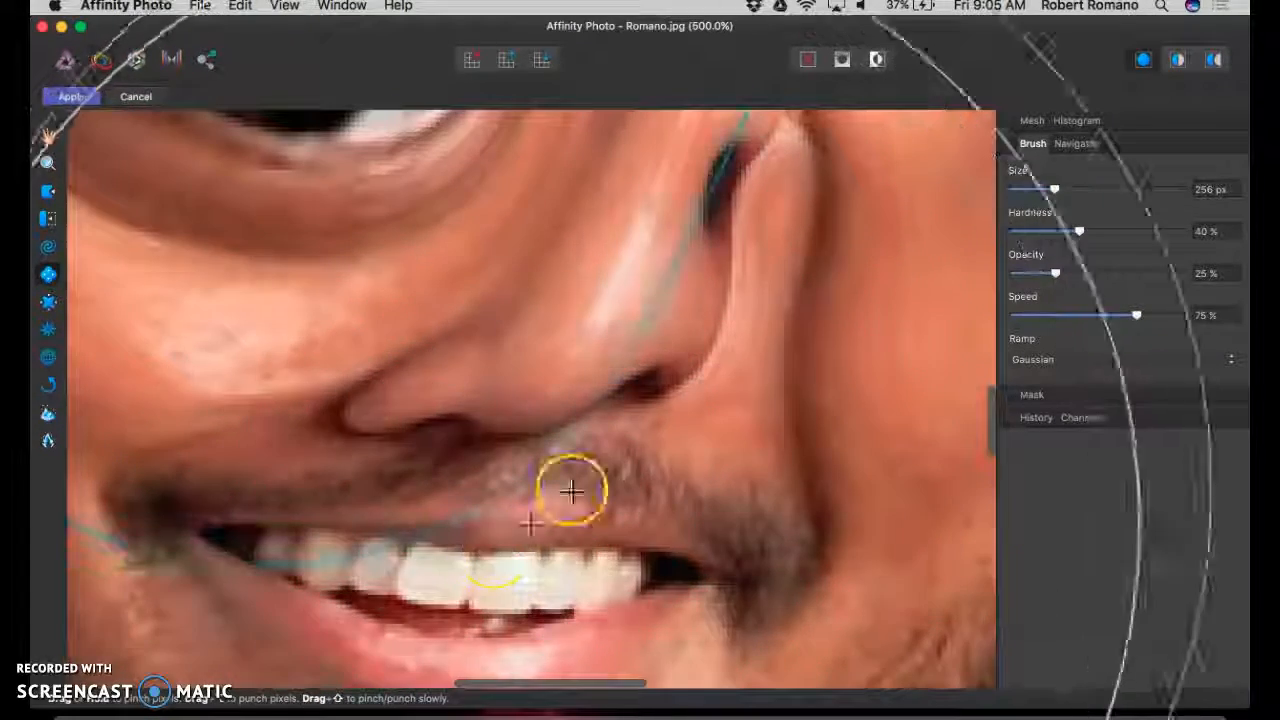
drag(1036, 197, 1022, 191)
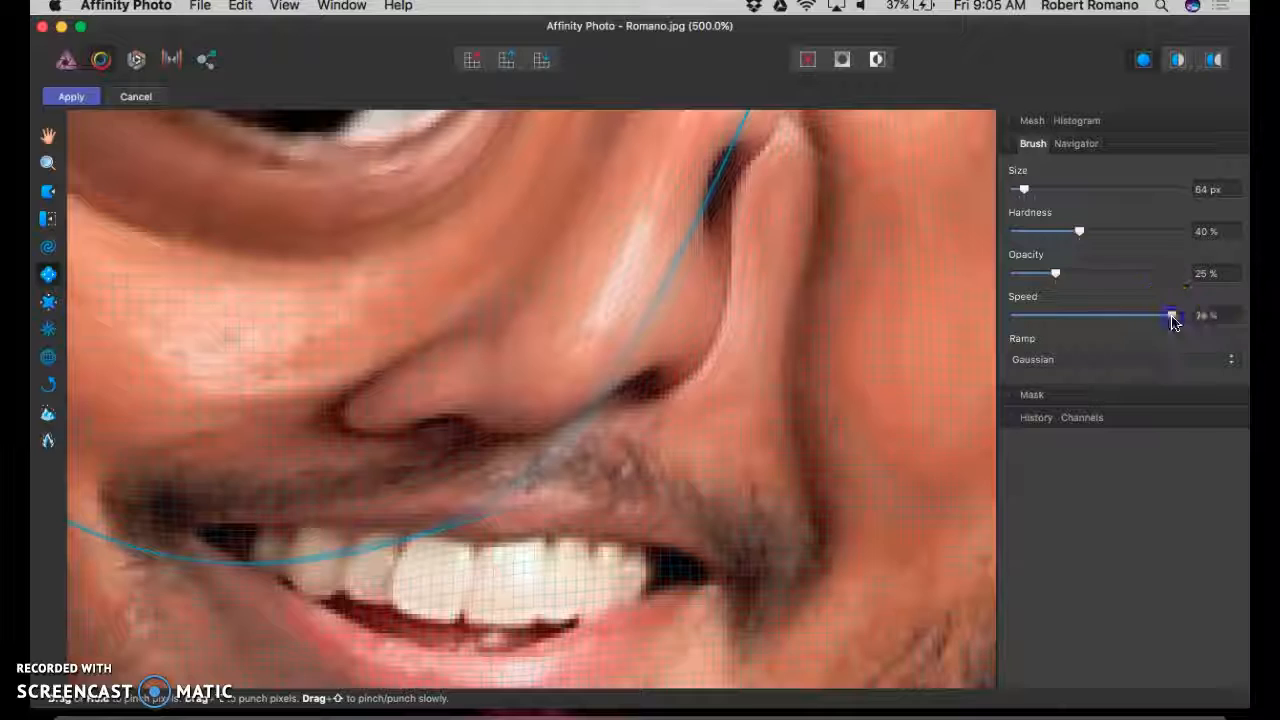
drag(1174, 318, 1181, 318)
mouse_move(517, 577)
mouse_down()
mouse_move(593, 582)
mouse_move(414, 567)
mouse_move(291, 532)
mouse_move(372, 544)
mouse_up()
mouse_move(470, 557)
mouse_down()
mouse_move(656, 572)
mouse_move(288, 528)
mouse_move(640, 571)
mouse_up()
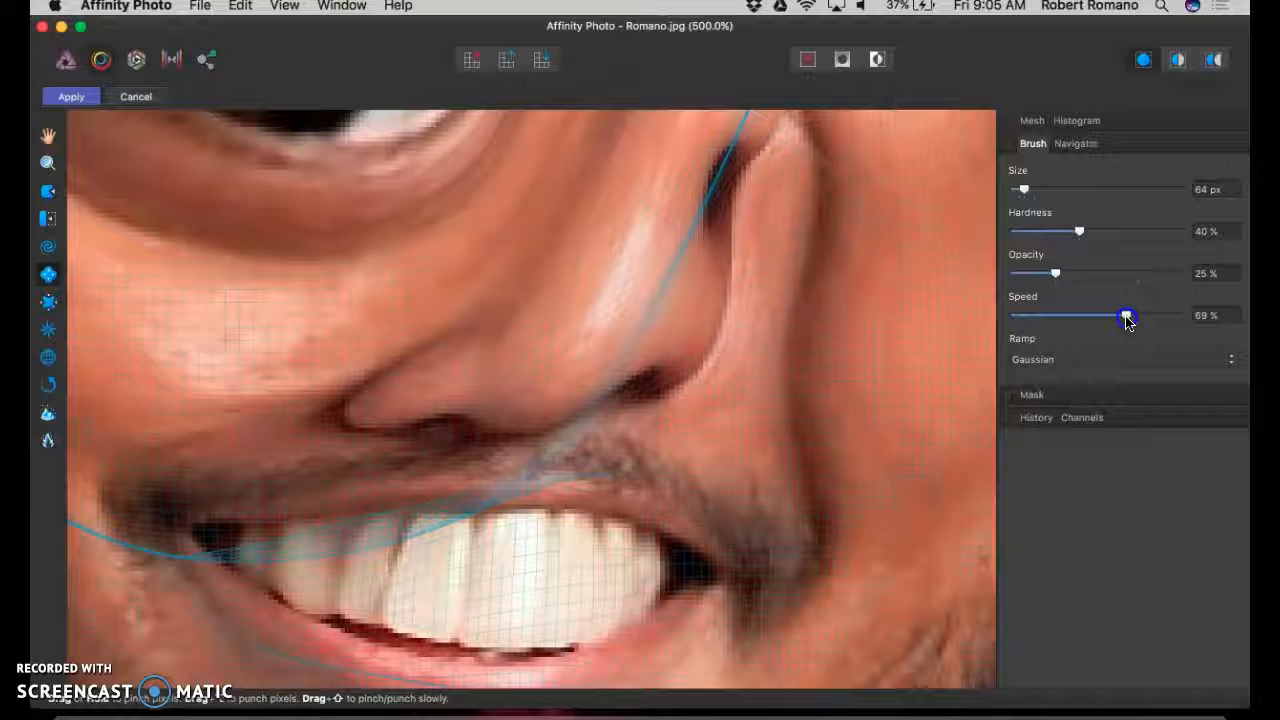
Shrink the base of the nose and the area above the mouth with the Liquify Punch Tool.
key(super+1)
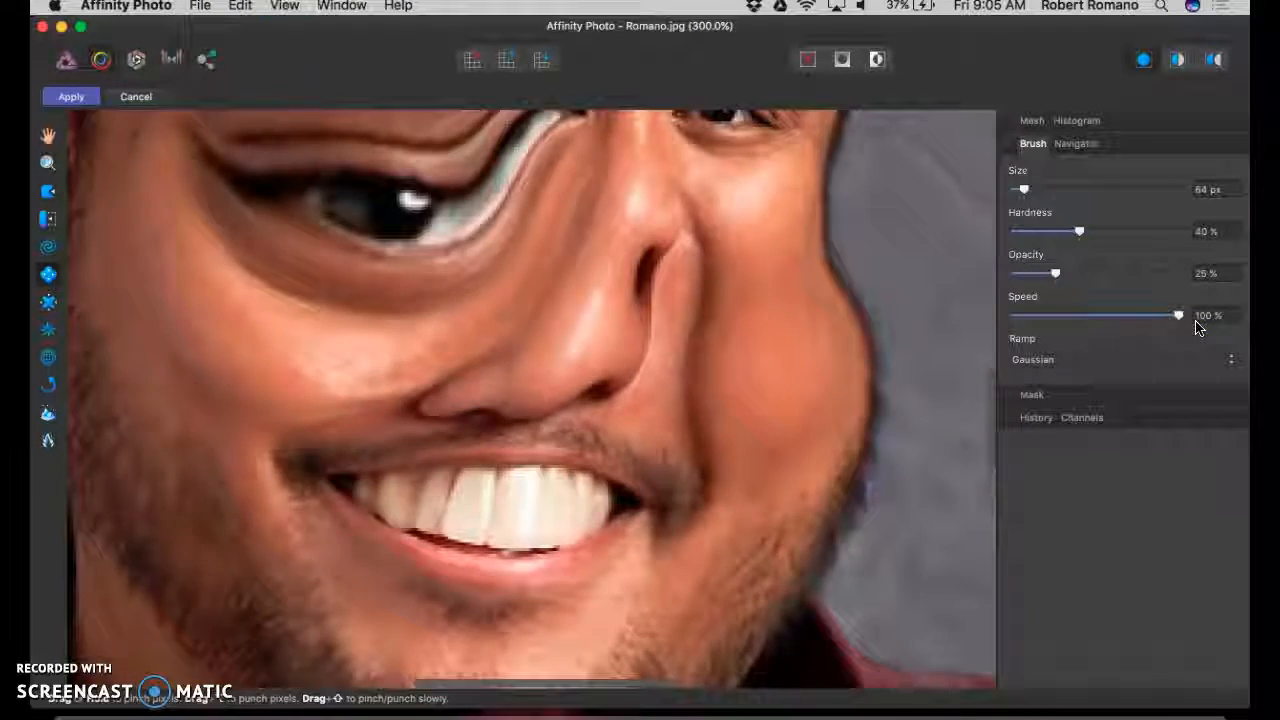
key(super+minus)
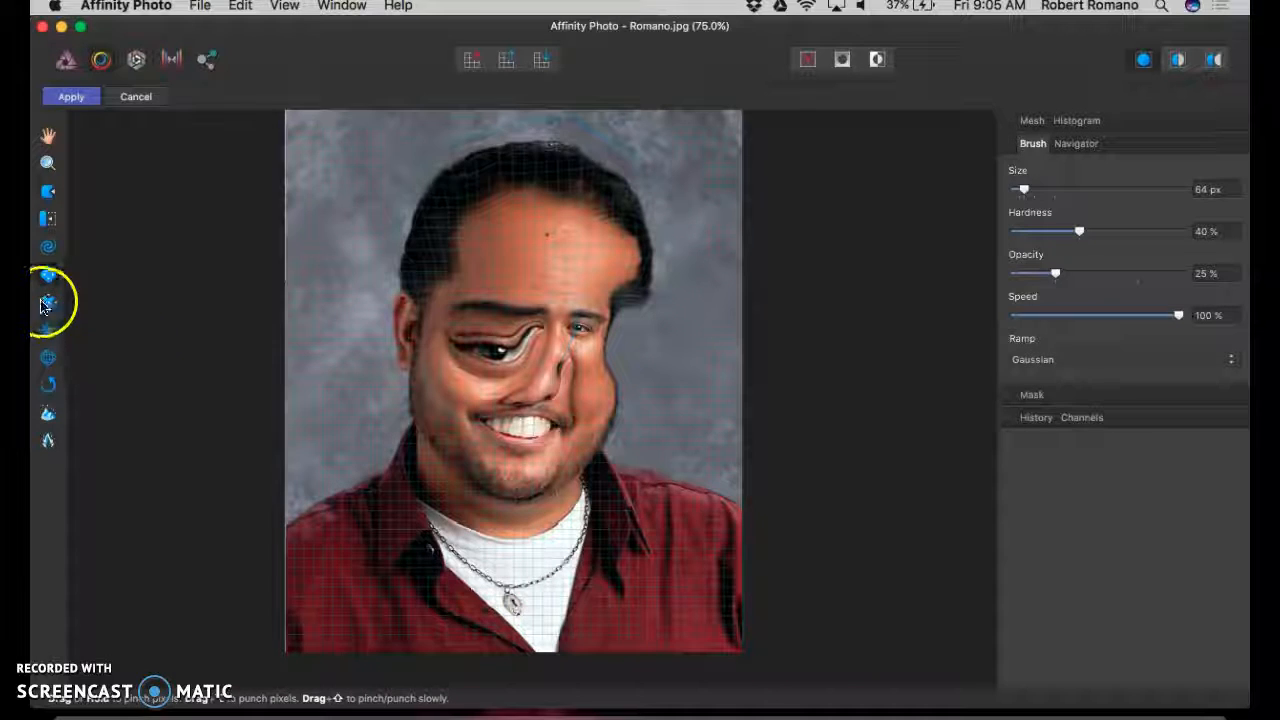
click(515, 430)
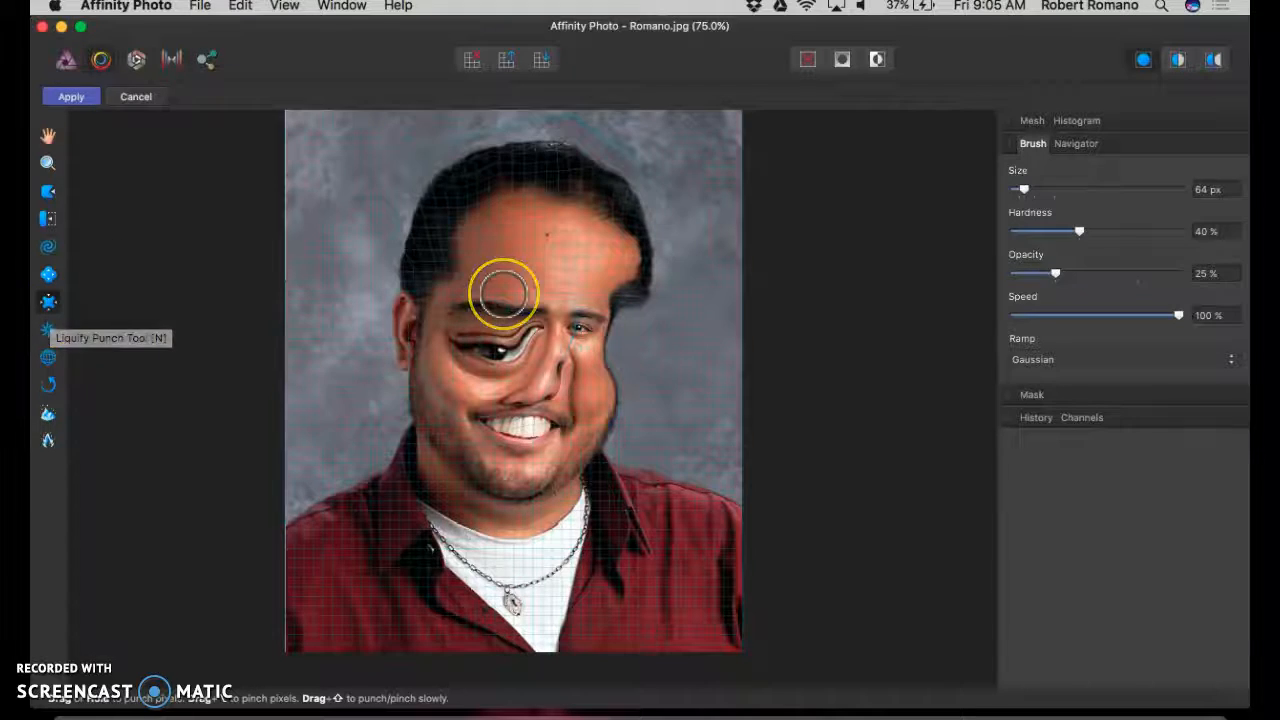
key(super+plus)
key(super+plus)
key(super+plus)
click(469, 404)
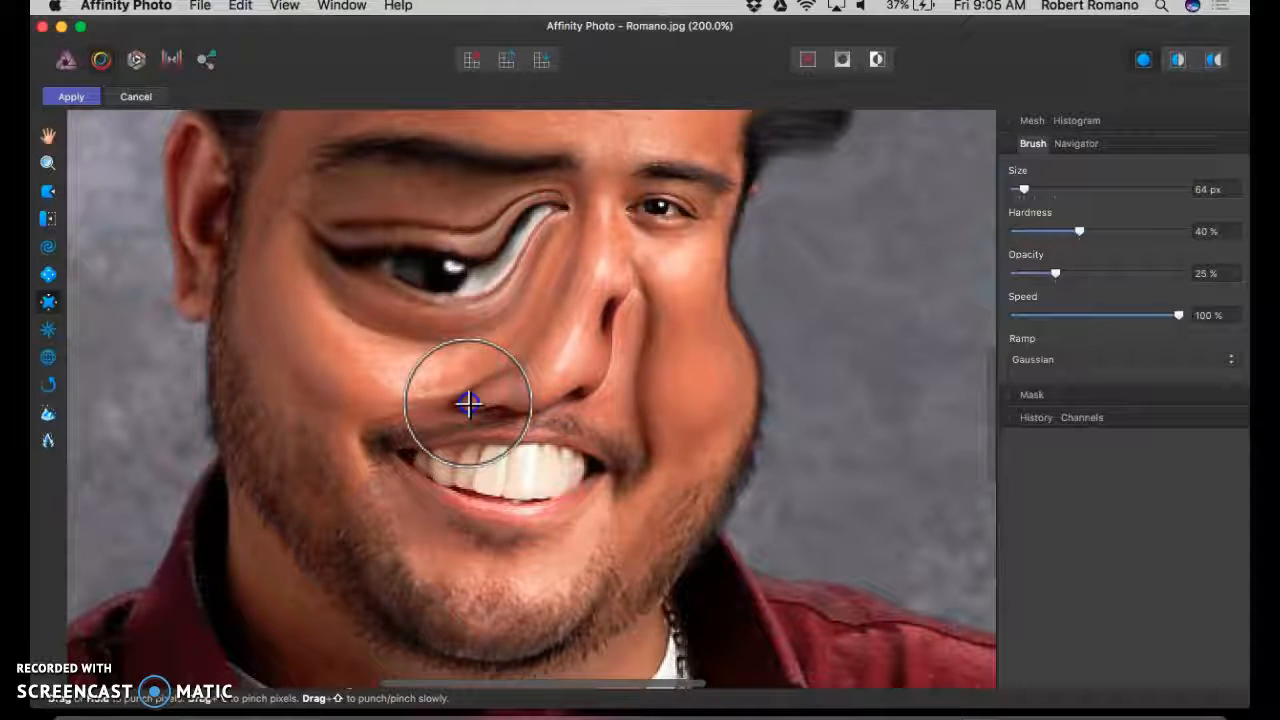
mouse_move(471, 403)
mouse_down()
mouse_move(574, 397)
mouse_move(494, 409)
mouse_up()
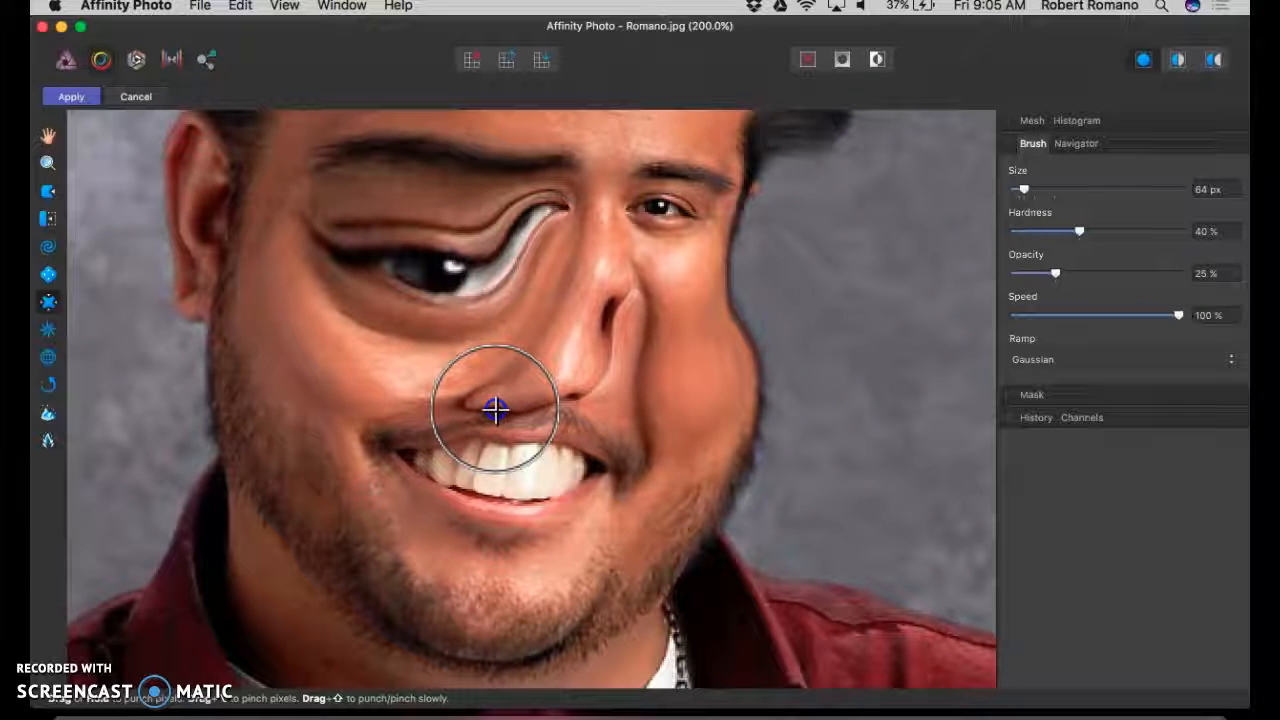
mouse_move(495, 409)
mouse_down()
mouse_move(569, 386)
mouse_move(567, 404)
mouse_move(499, 400)
mouse_up()
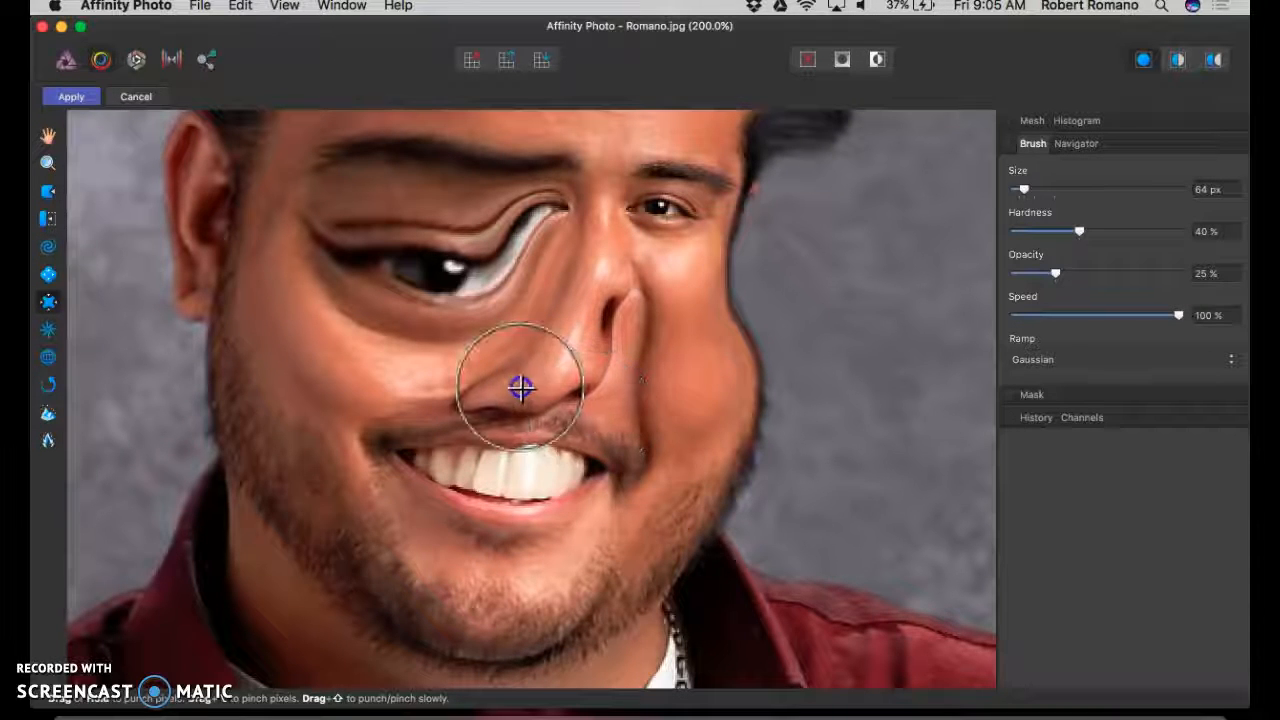
Scramble the face, hair and the shirt on the image's right side with the Turbulence tool at 554 px.
click(44, 330)
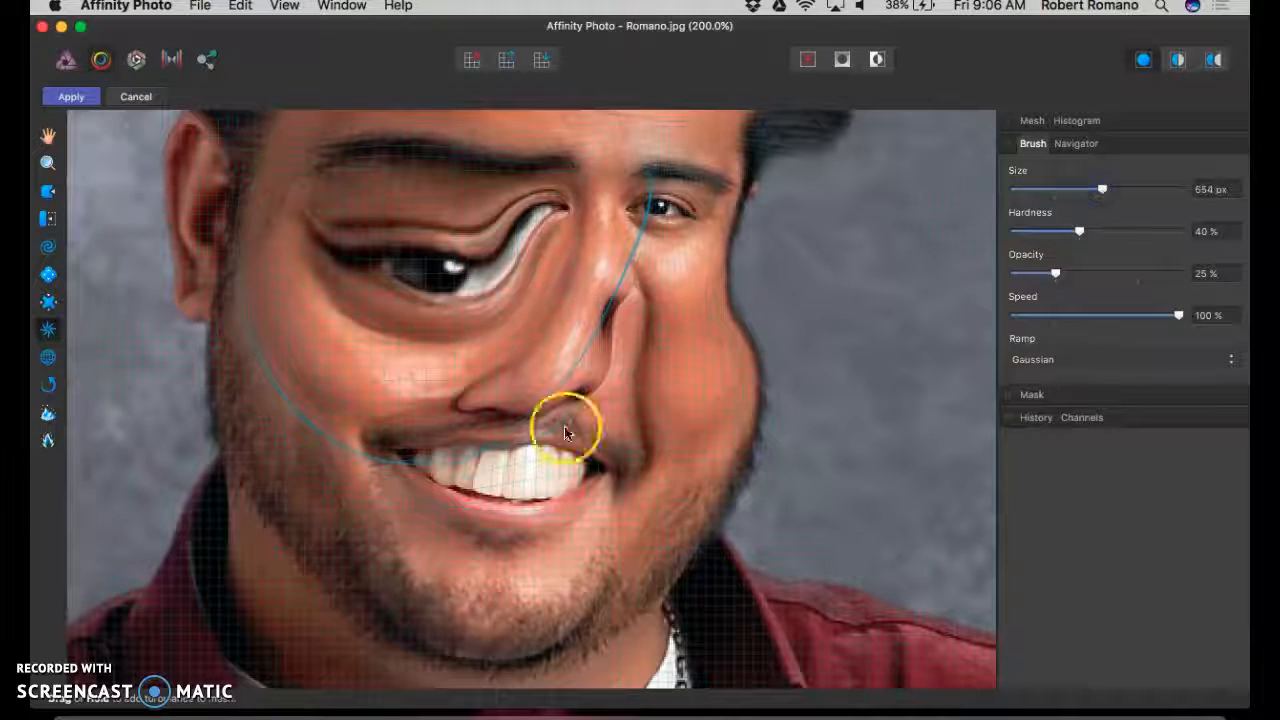
scroll(550, 440, down, 5)
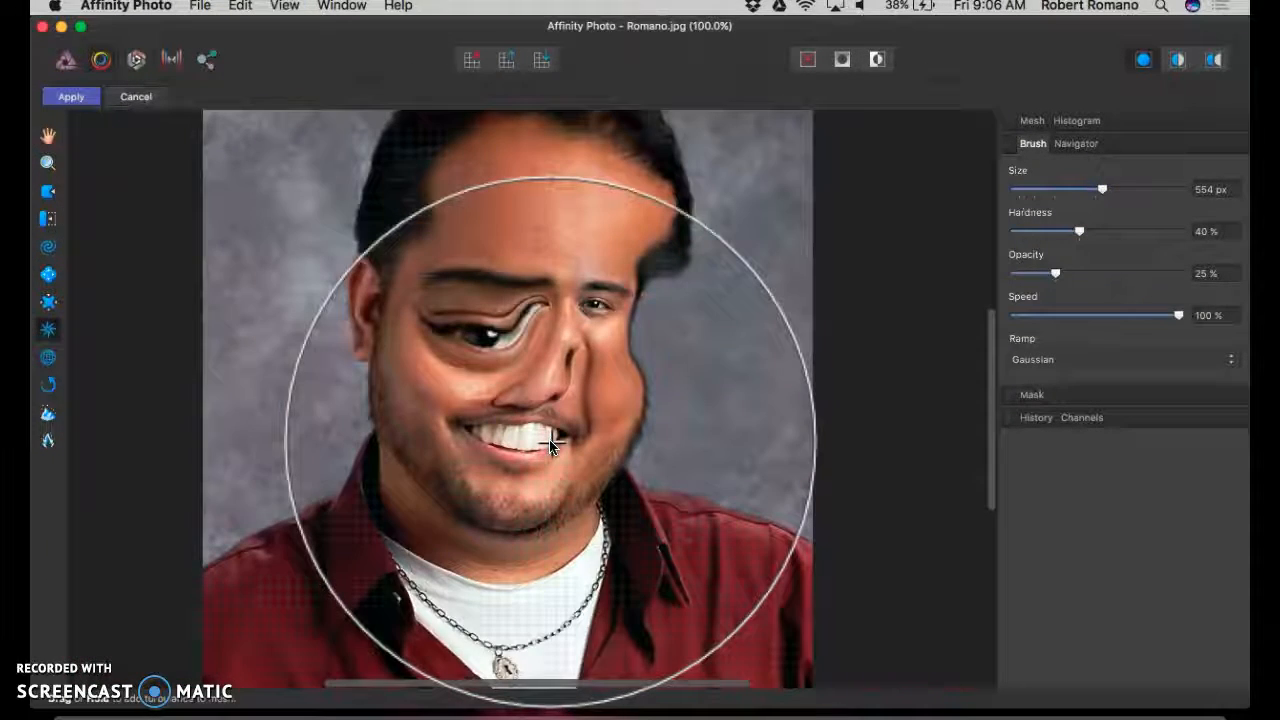
mouse_move(552, 441)
mouse_down()
mouse_move(534, 426)
mouse_move(520, 323)
mouse_move(531, 297)
mouse_up()
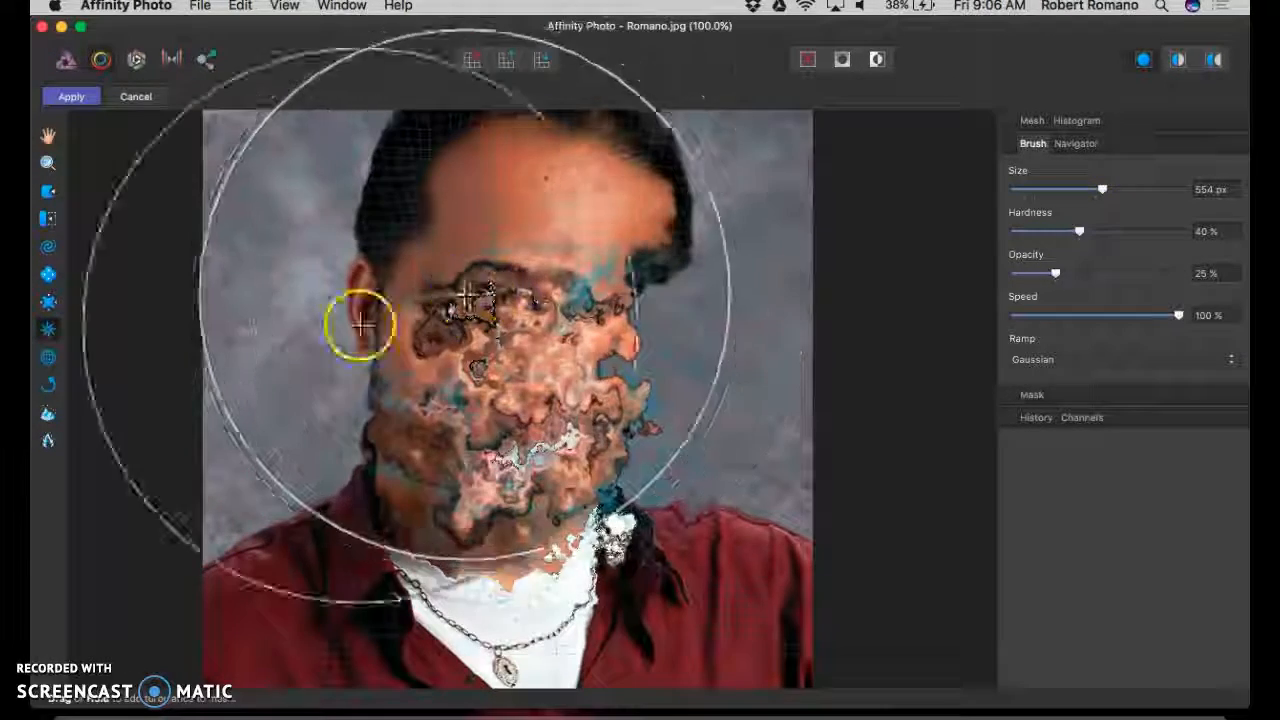
click(47, 327)
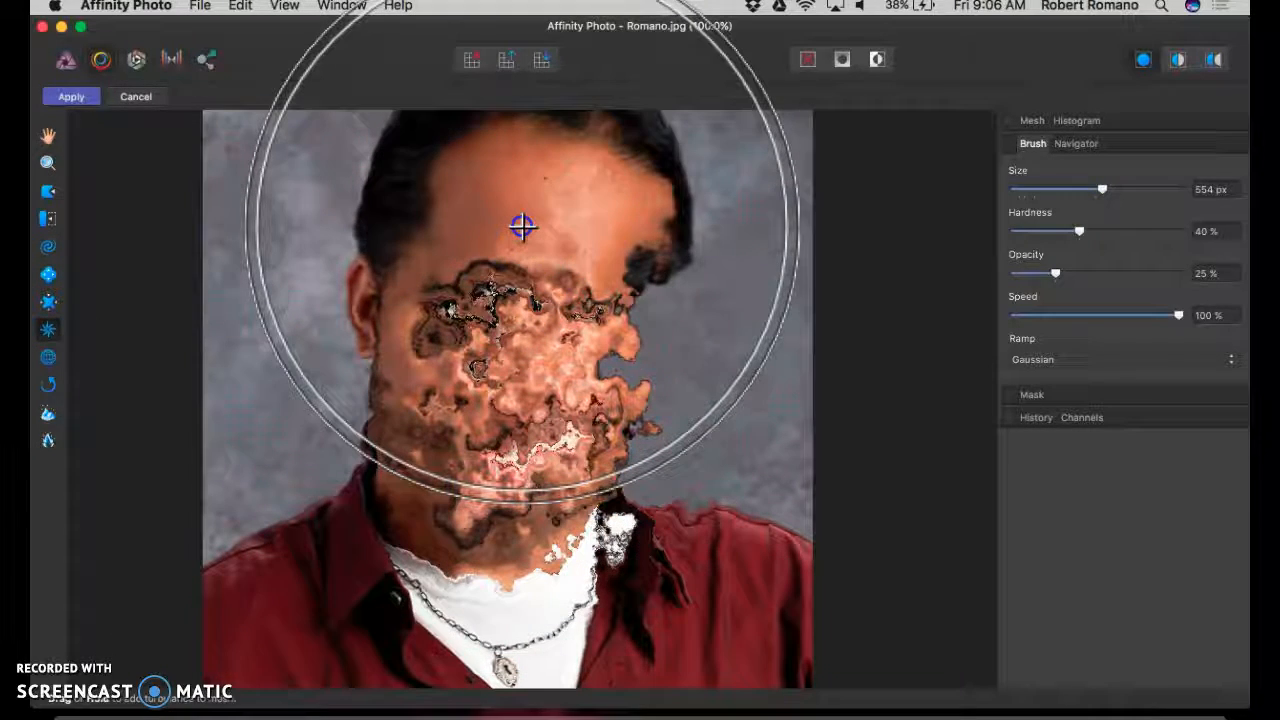
mouse_move(522, 225)
mouse_down()
mouse_move(606, 537)
mouse_move(726, 546)
mouse_up()
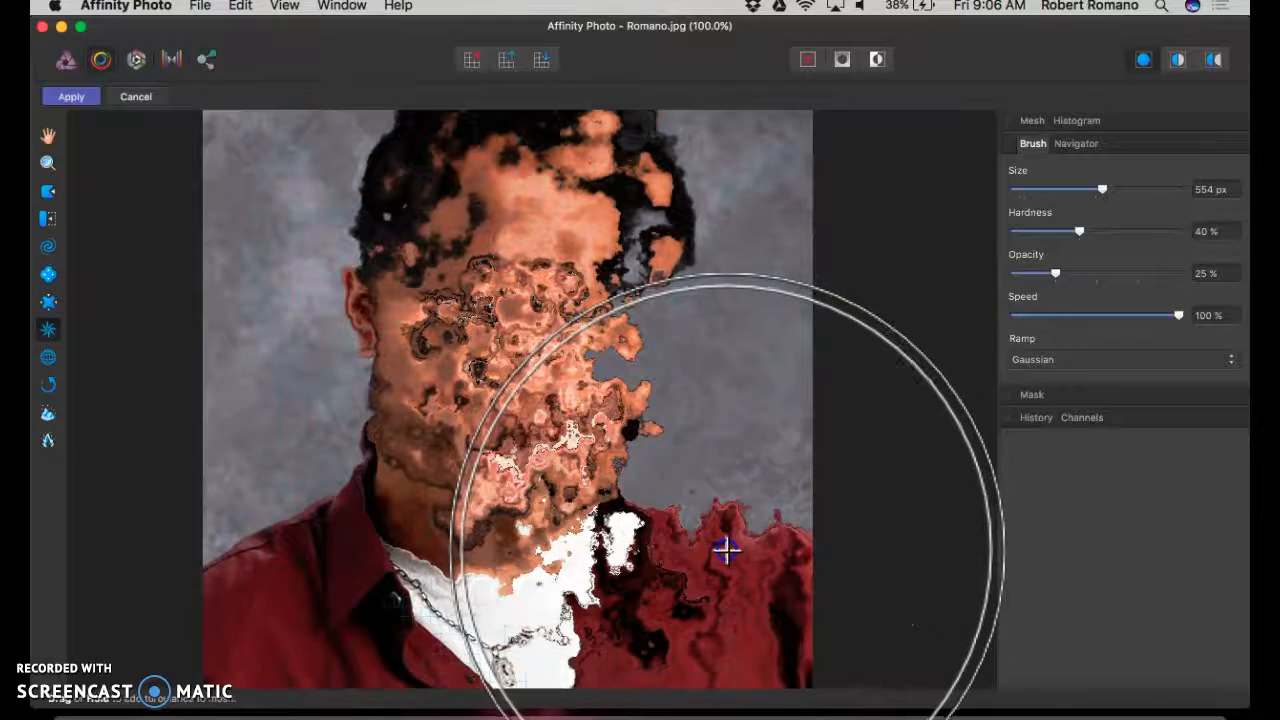
Lower the brush speed to 16 % and apply turbulence to the shirt on the image's left side.
click(1237, 230)
click(1040, 315)
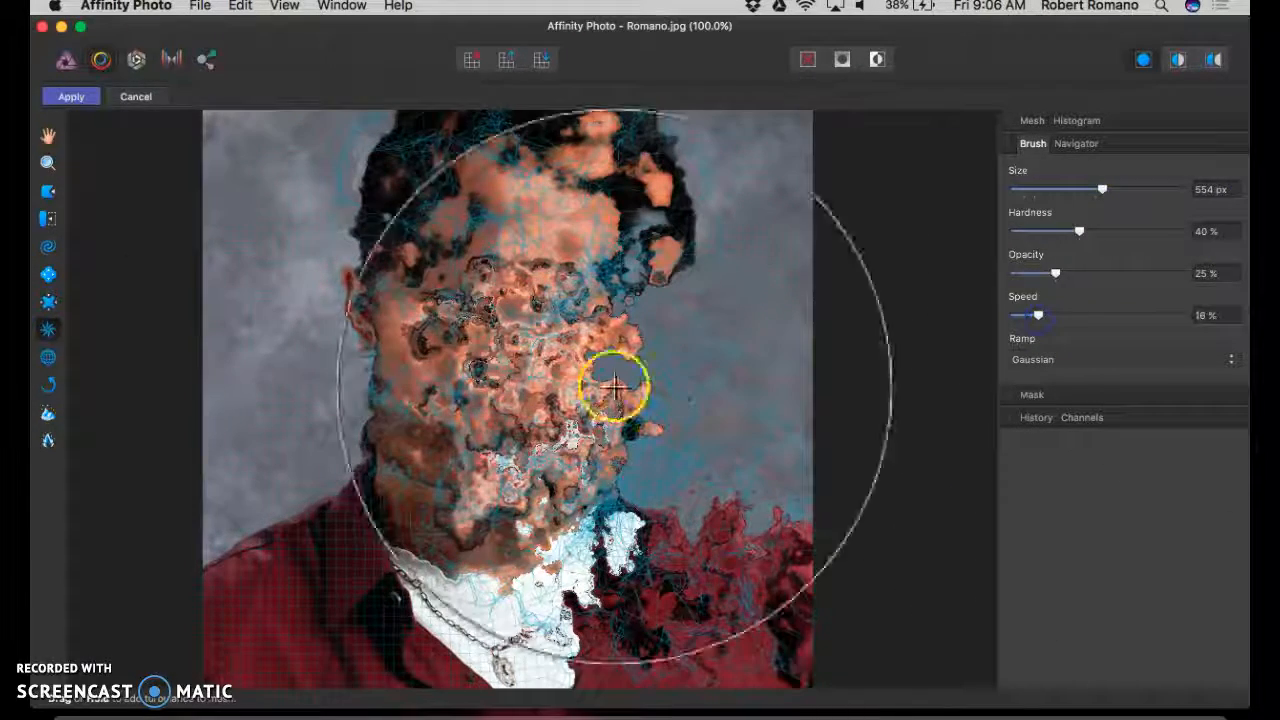
drag(346, 519, 346, 519)
Examine the turbulence distortion on the shirt, collar and necklace up close and across the whole image.
scroll(855, 320, down, 5)
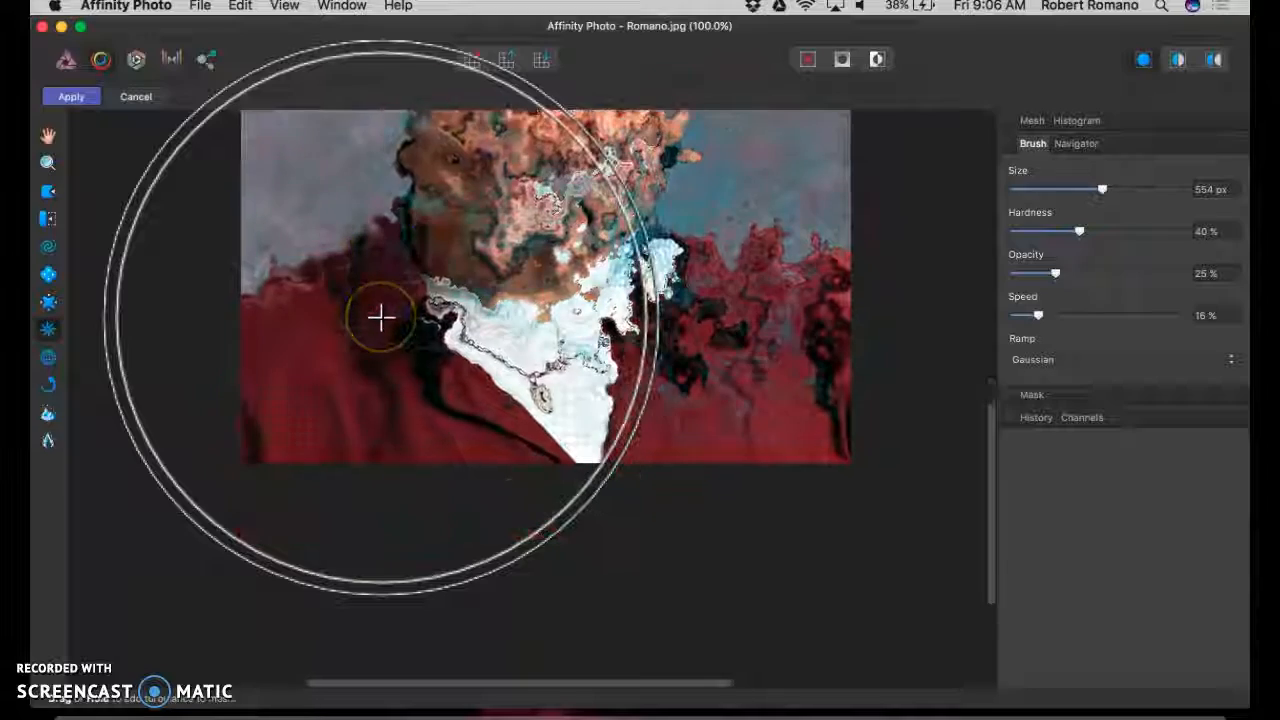
key(super+2)
key(super+=)
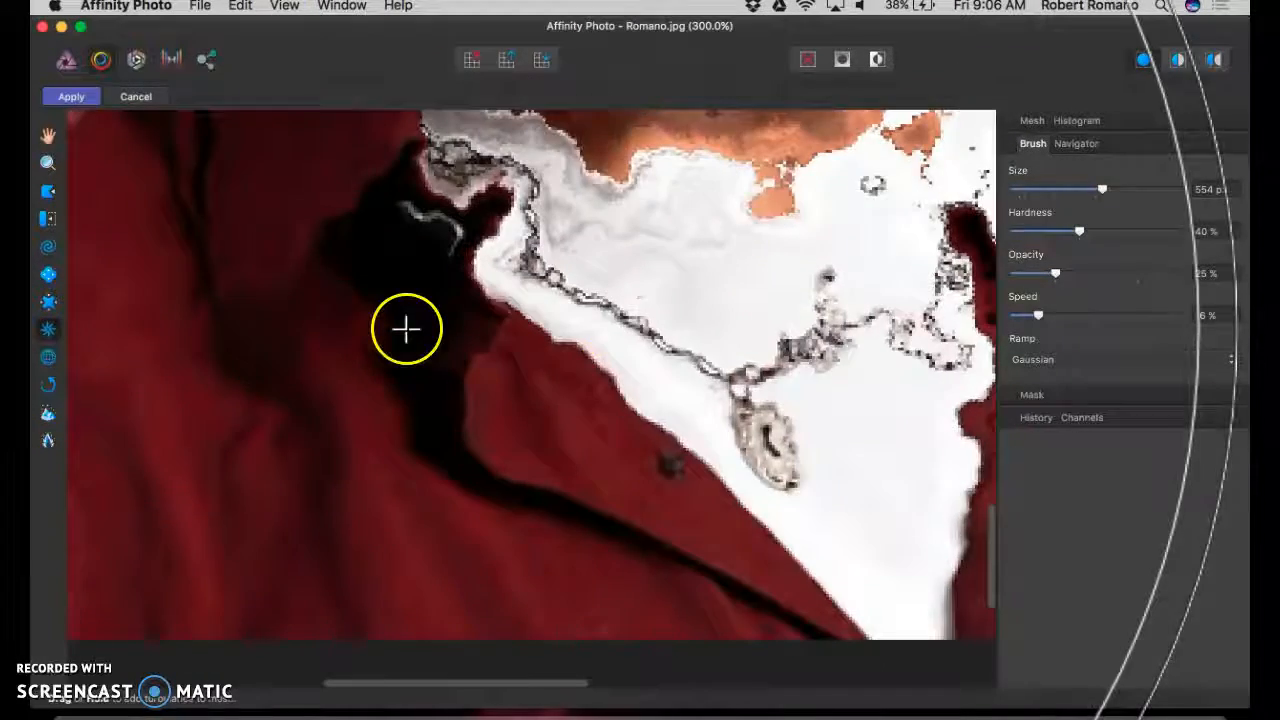
scroll(314, 301, left, 8)
scroll(314, 301, up, 4)
scroll(314, 301, down, 1)
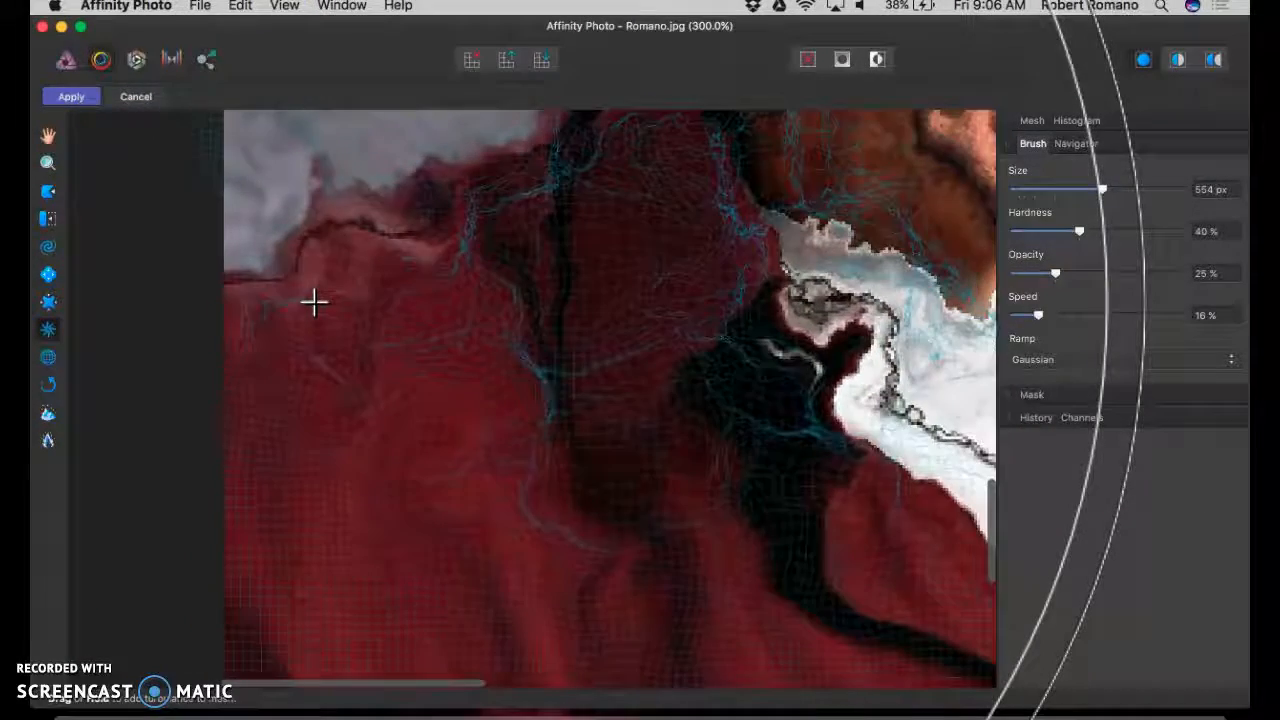
key(super+minus)
key(super+minus)
key(super+minus)
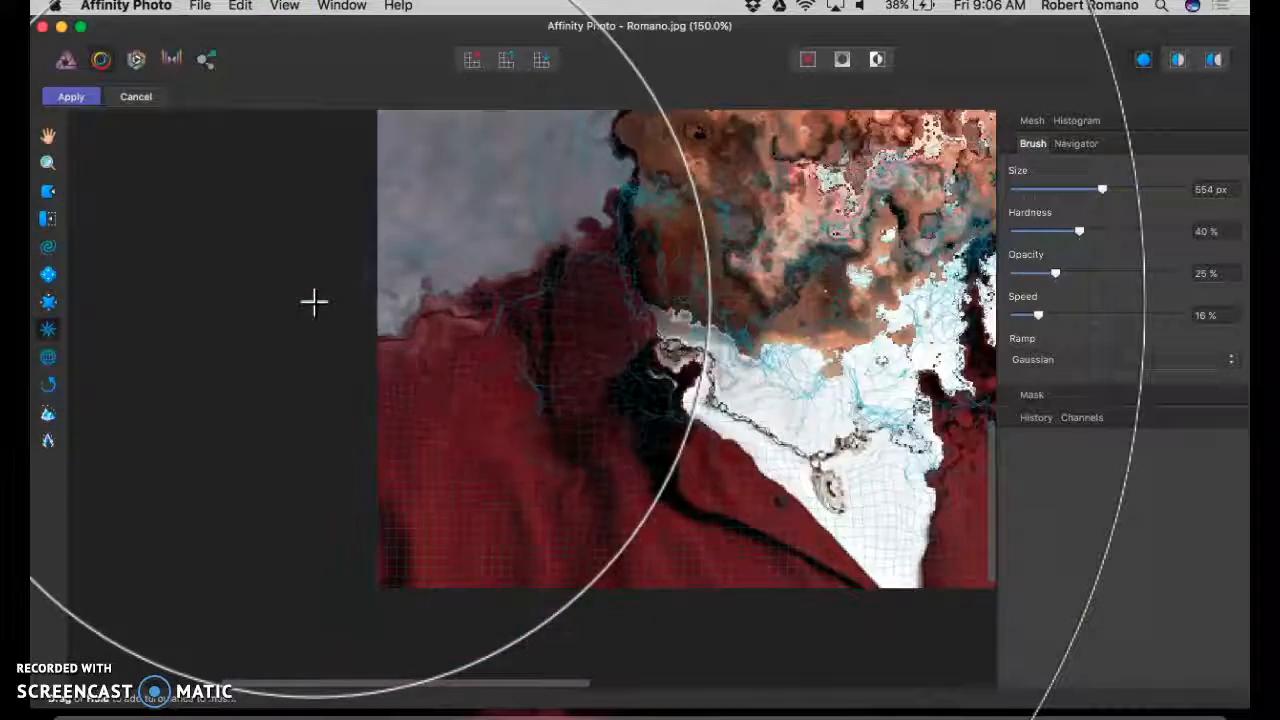
key(super+minus)
scroll(782, 307, right, 3)
scroll(782, 307, up, 1)
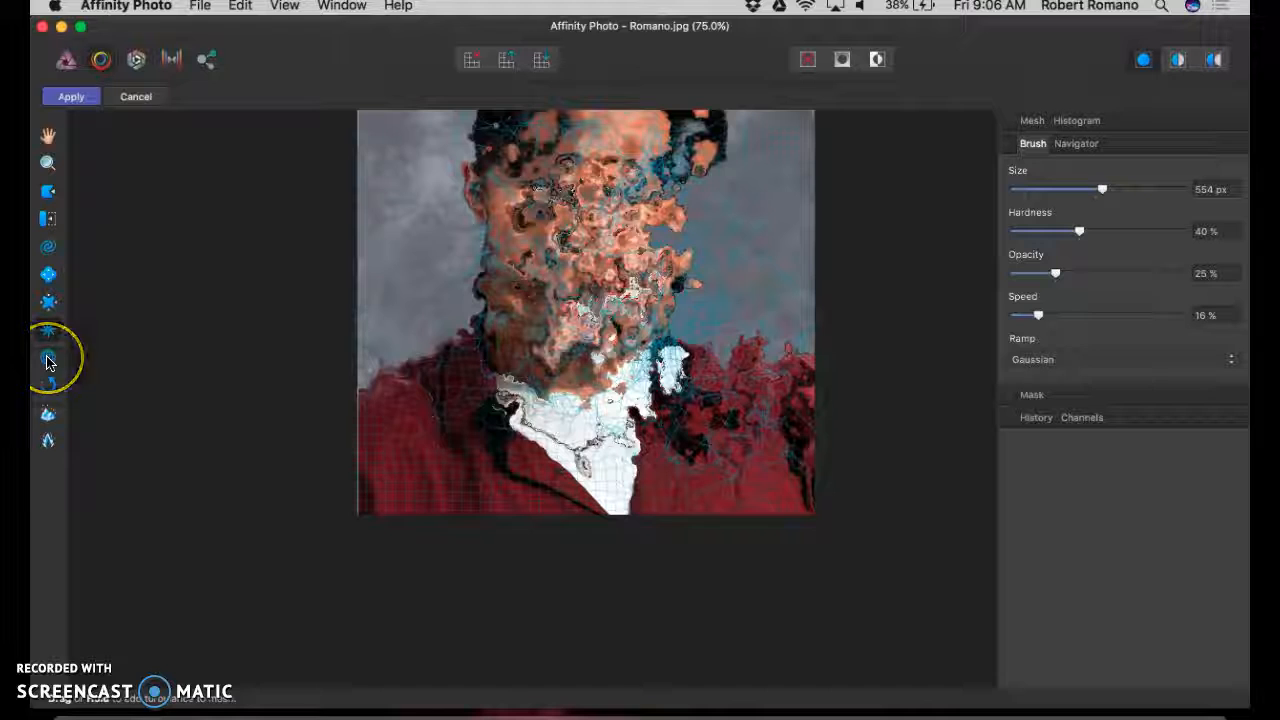
Undo all the turbulence strokes on the portrait.
key(super+z)
key(super+z)
key(super+z)
key(super+z)
key(super+z)
key(super+z)
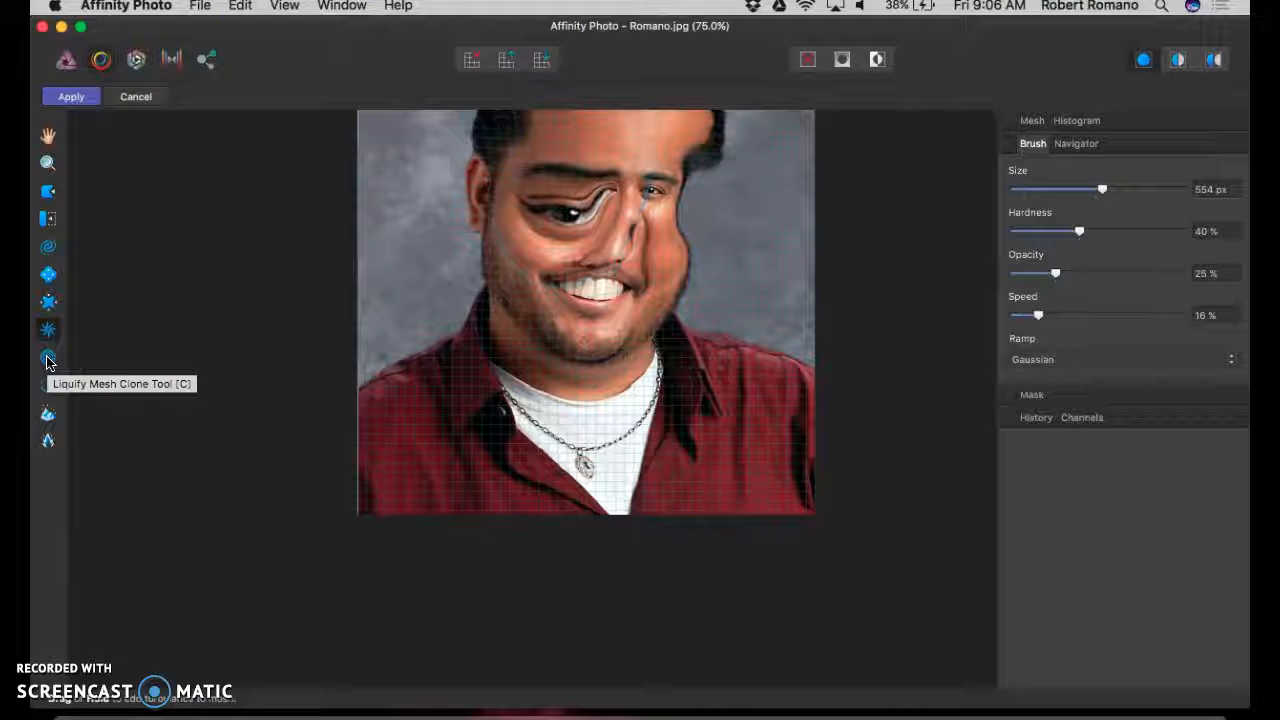
Undo the remaining distortion strokes on the eye, nose and cheek of the portrait.
key(super+z)
key(super+z)
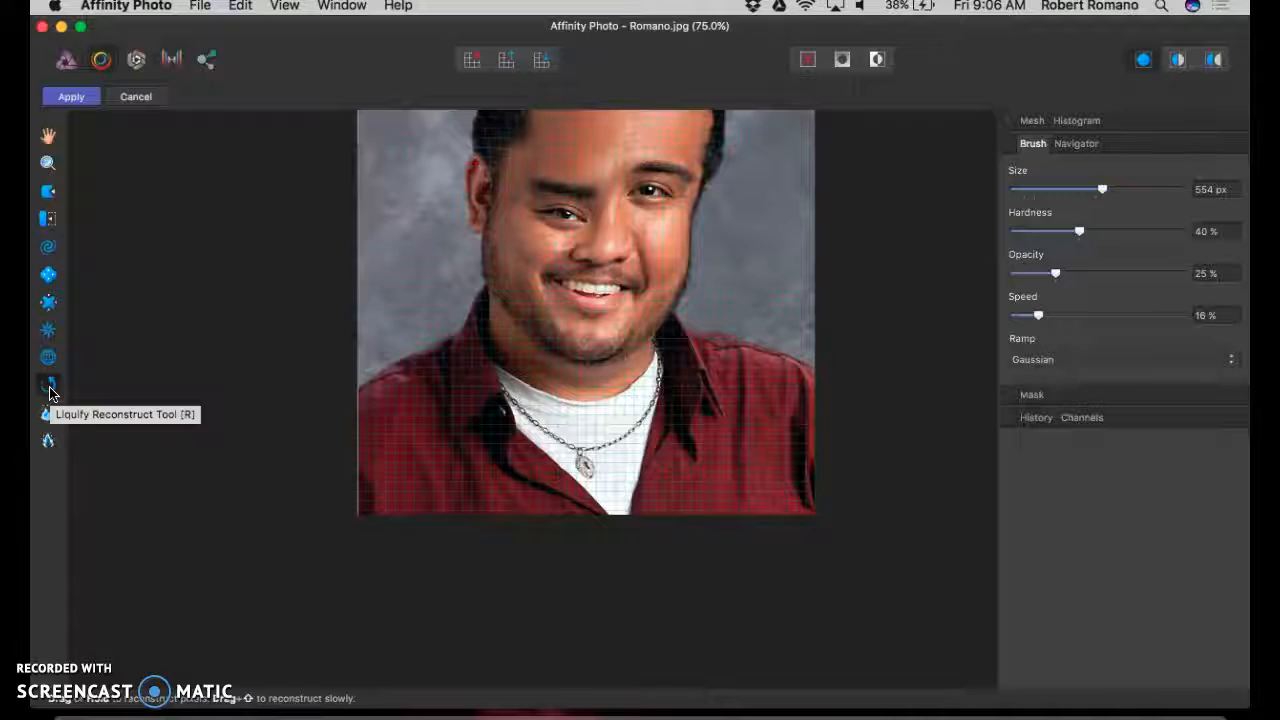
scroll(331, 285, up, 5)
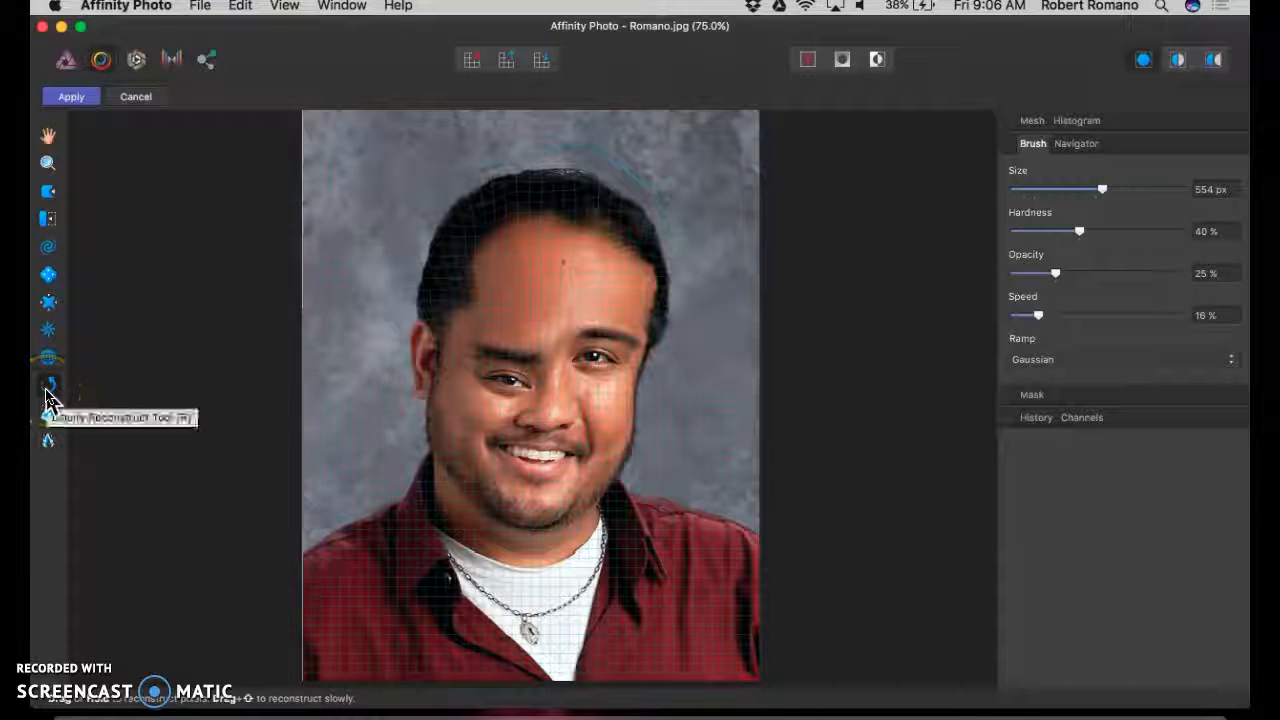
Restore the head, hair and eyebrows to their original shape with the Reconstruct tool at 554 px.
mouse_move(563, 334)
mouse_down()
mouse_move(483, 399)
mouse_move(542, 367)
mouse_move(612, 370)
mouse_move(608, 244)
mouse_move(516, 235)
mouse_move(452, 303)
mouse_move(564, 200)
mouse_move(654, 212)
mouse_move(657, 340)
mouse_up()
key(super+z)
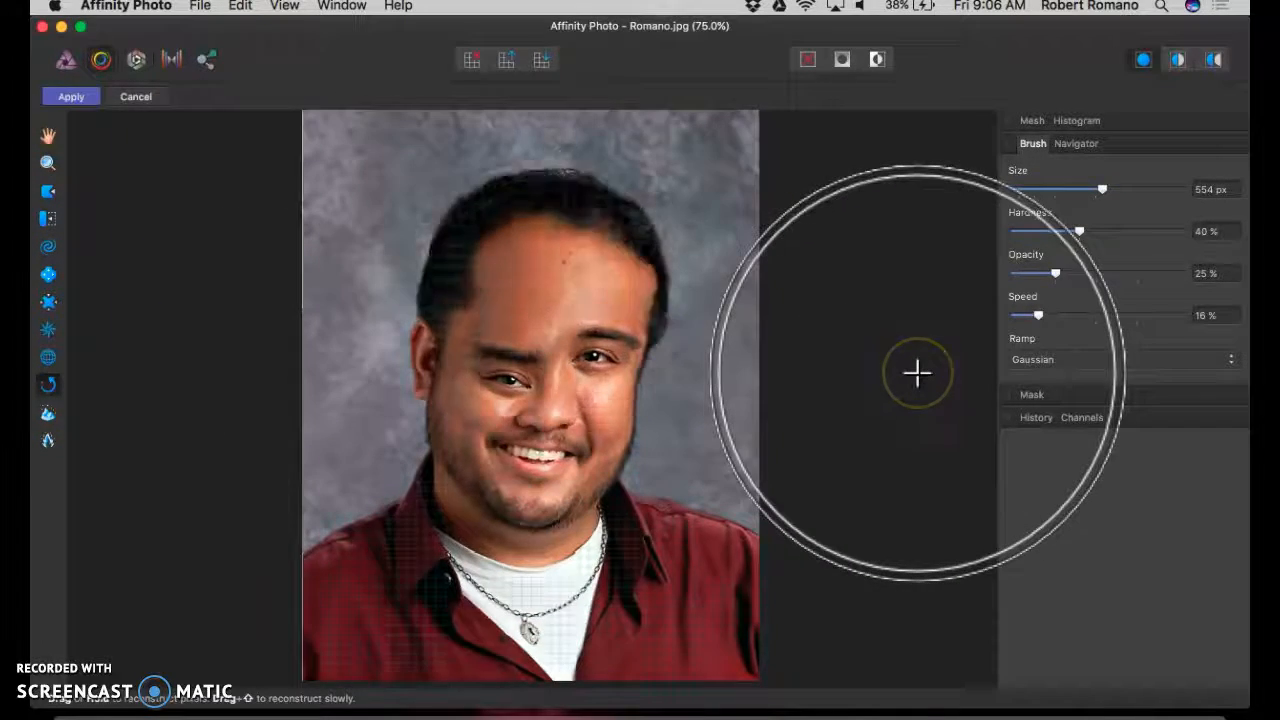
mouse_move(454, 204)
mouse_down()
mouse_move(437, 250)
mouse_move(490, 217)
mouse_move(527, 215)
mouse_move(604, 238)
mouse_move(637, 263)
mouse_move(642, 302)
mouse_up()
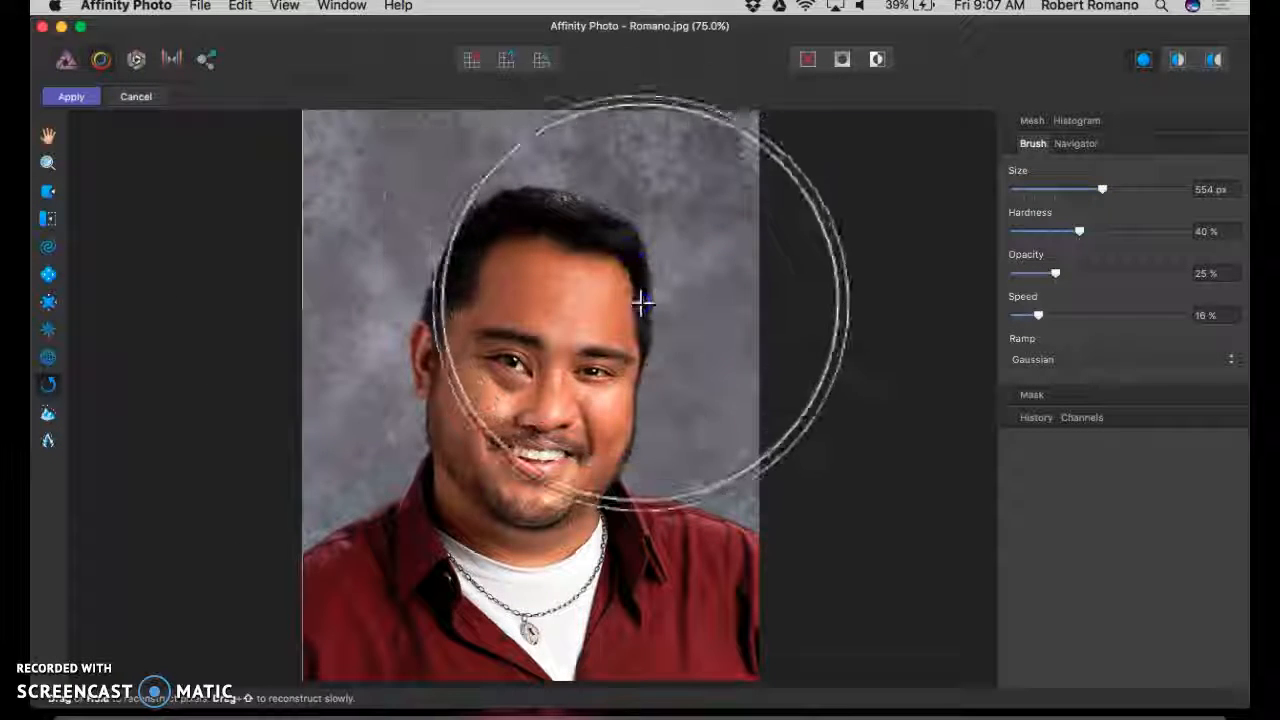
click(47, 388)
mouse_move(472, 380)
mouse_down()
mouse_move(636, 402)
mouse_move(530, 330)
mouse_up()
click(46, 388)
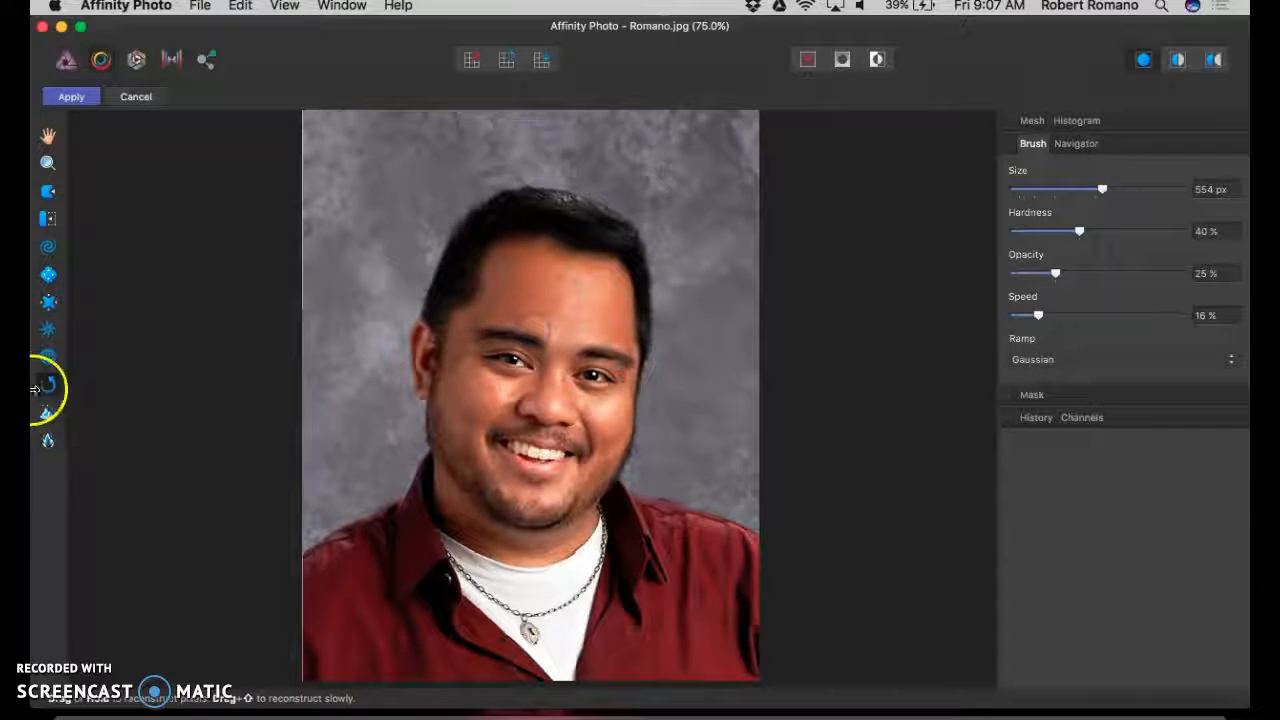
Freeze a horizontal band across both eyes with the Freeze tool at 101 px.
click(56, 415)
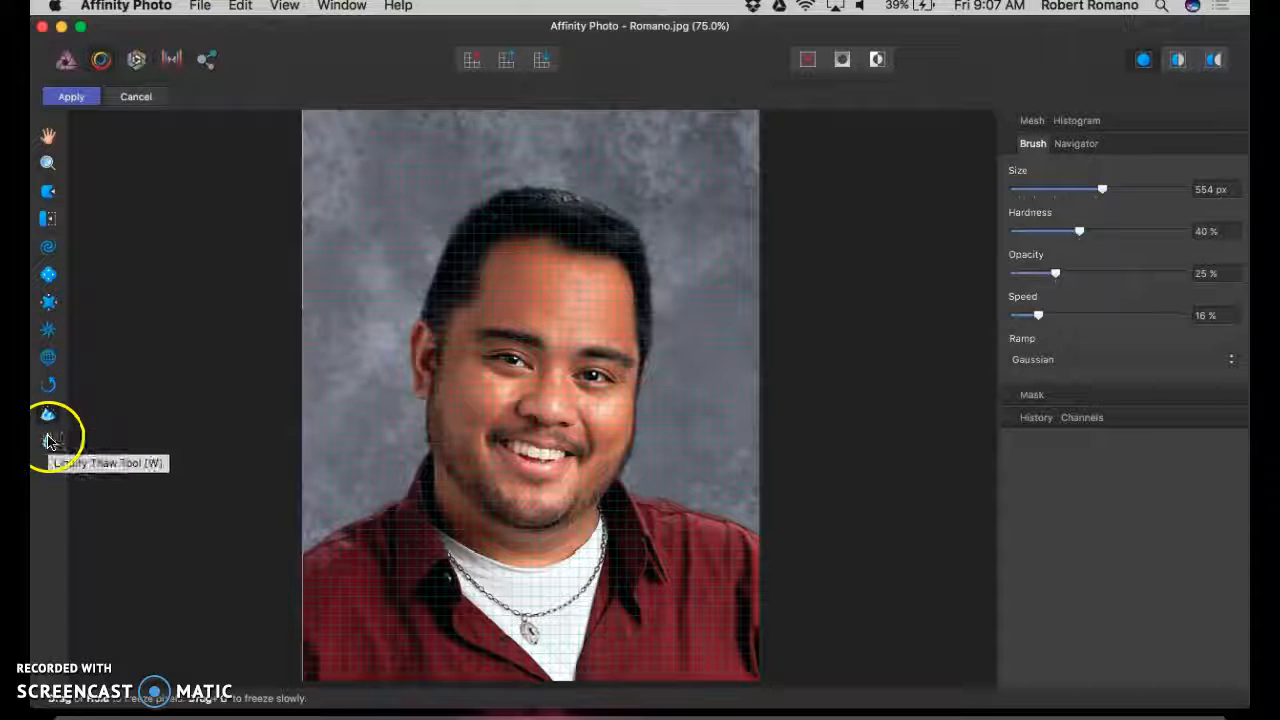
click(50, 407)
drag(1077, 188, 1055, 192)
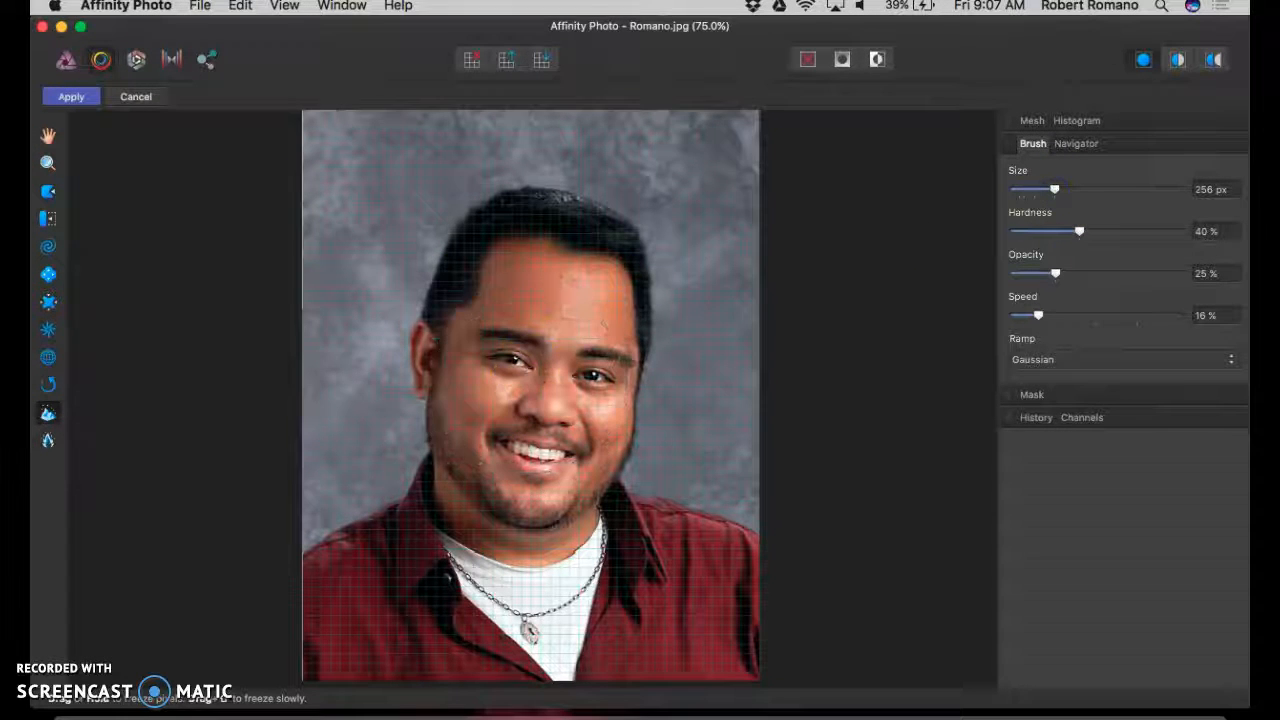
mouse_move(503, 354)
mouse_down()
mouse_move(491, 363)
mouse_move(603, 374)
mouse_move(449, 349)
mouse_move(538, 358)
mouse_up()
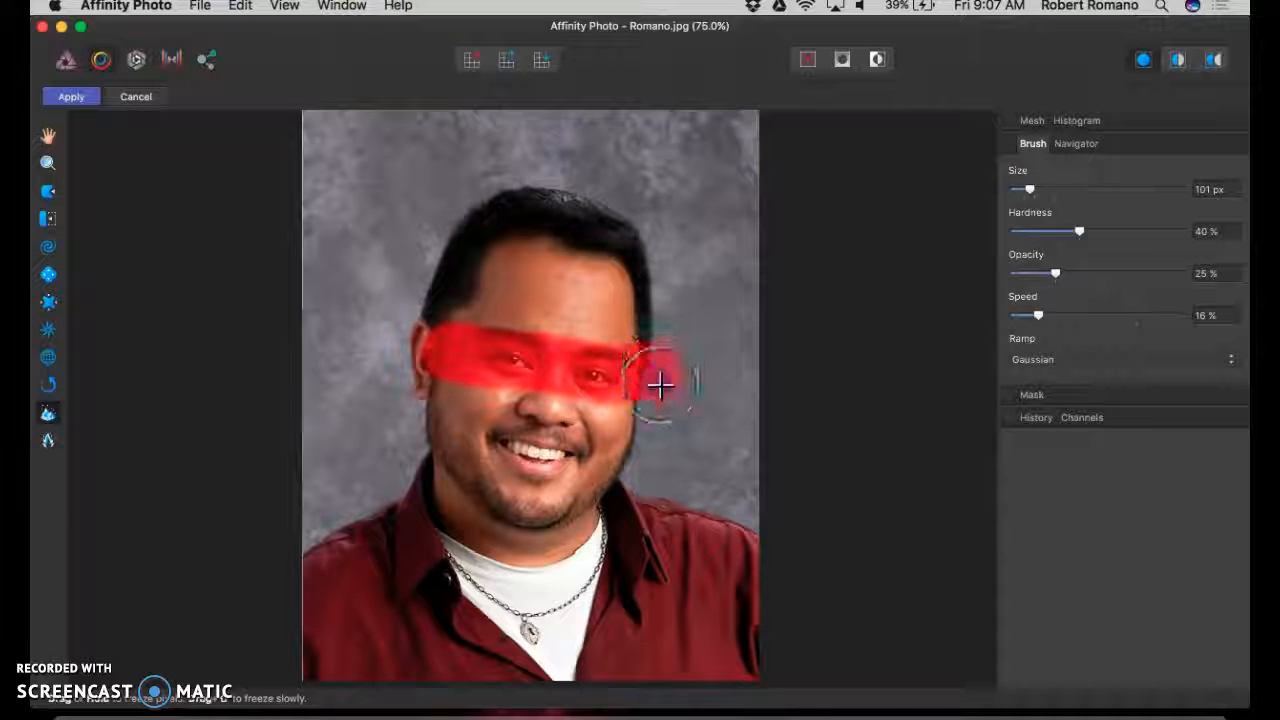
Thaw both ends of the frozen eye band with the Thaw tool, over the background and beside the ear.
click(48, 440)
mouse_move(685, 357)
mouse_down()
mouse_move(662, 397)
mouse_move(672, 367)
mouse_up()
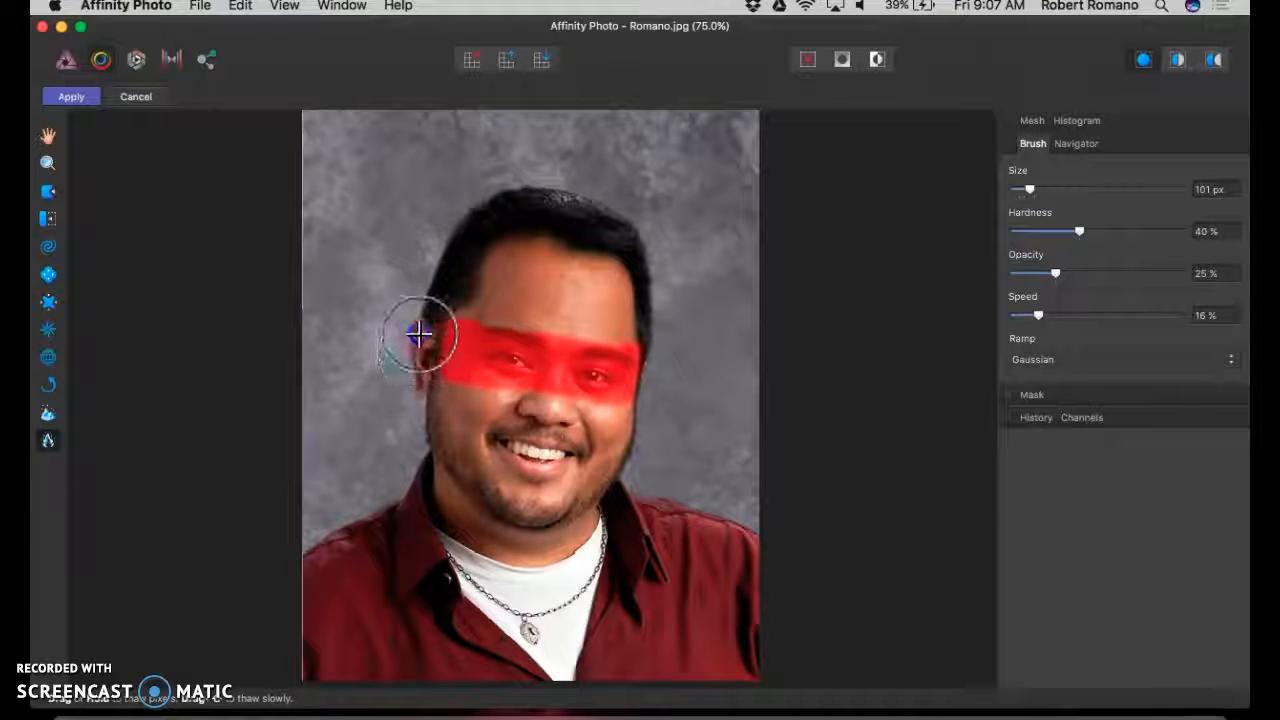
click(48, 413)
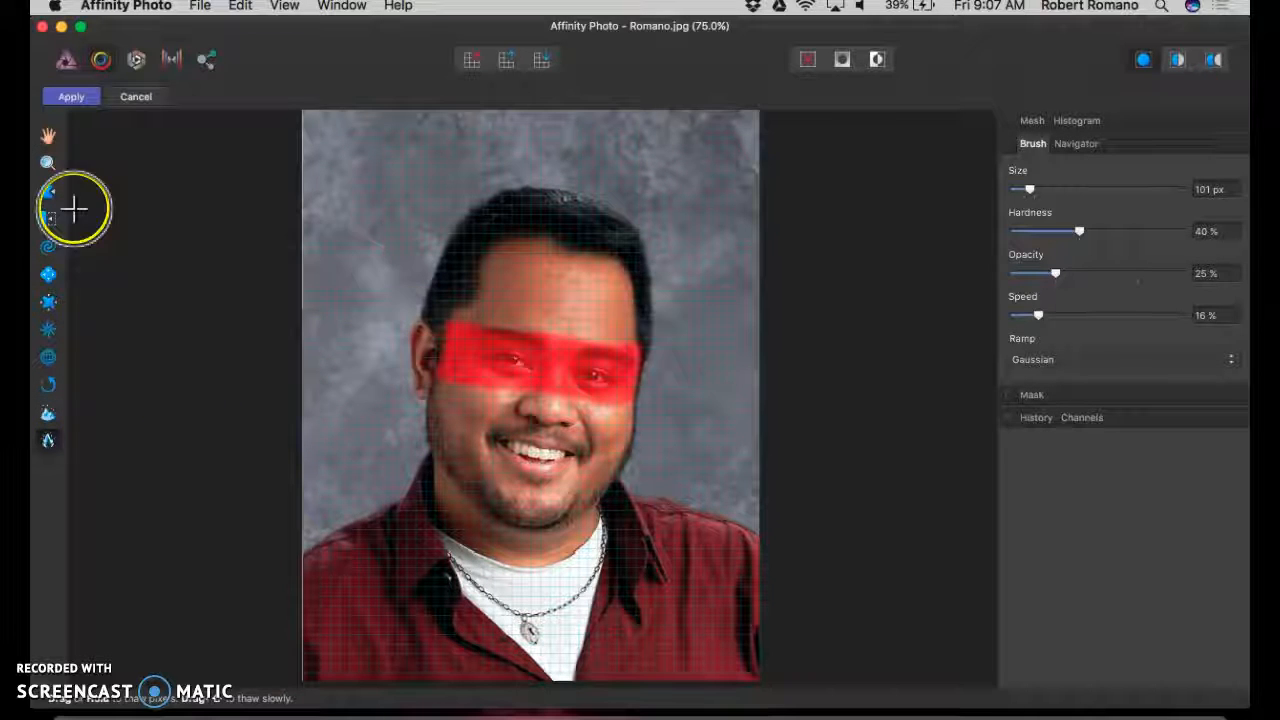
Pinch the face around the frozen eyes at 640.8 px, raising the brush speed to 75 % for the cheek strokes.
click(49, 275)
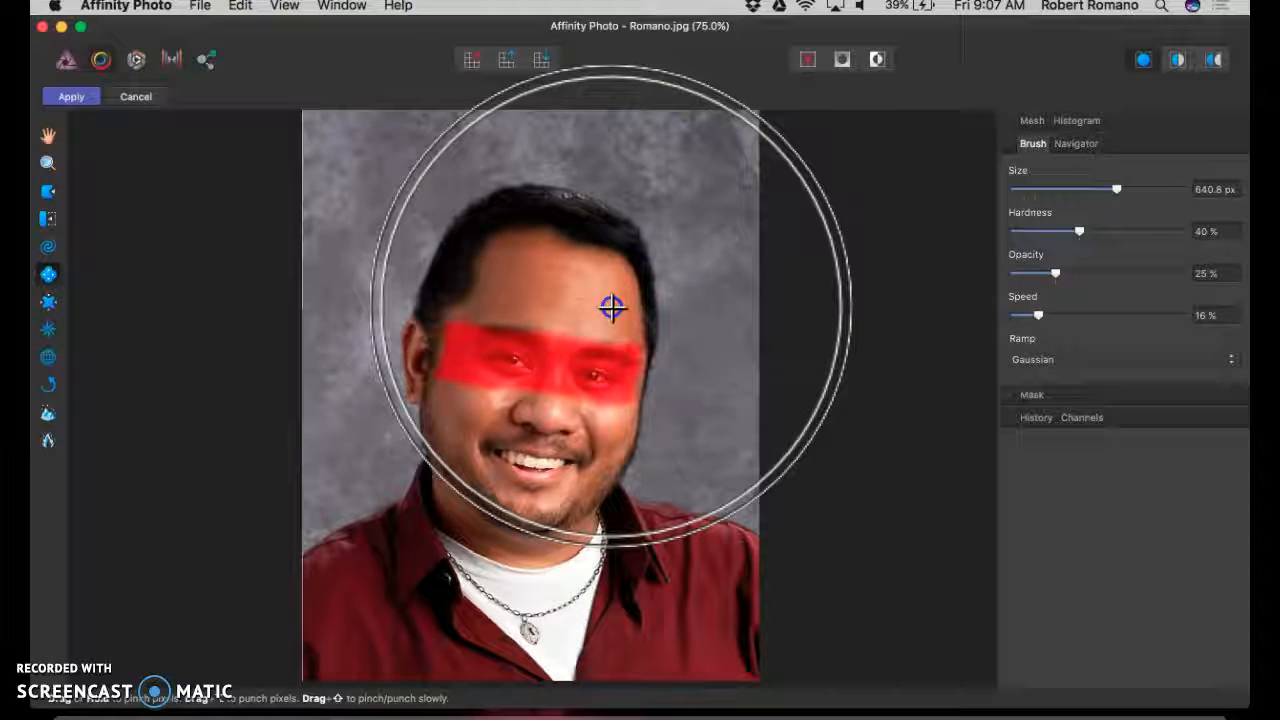
drag(530, 272, 501, 280)
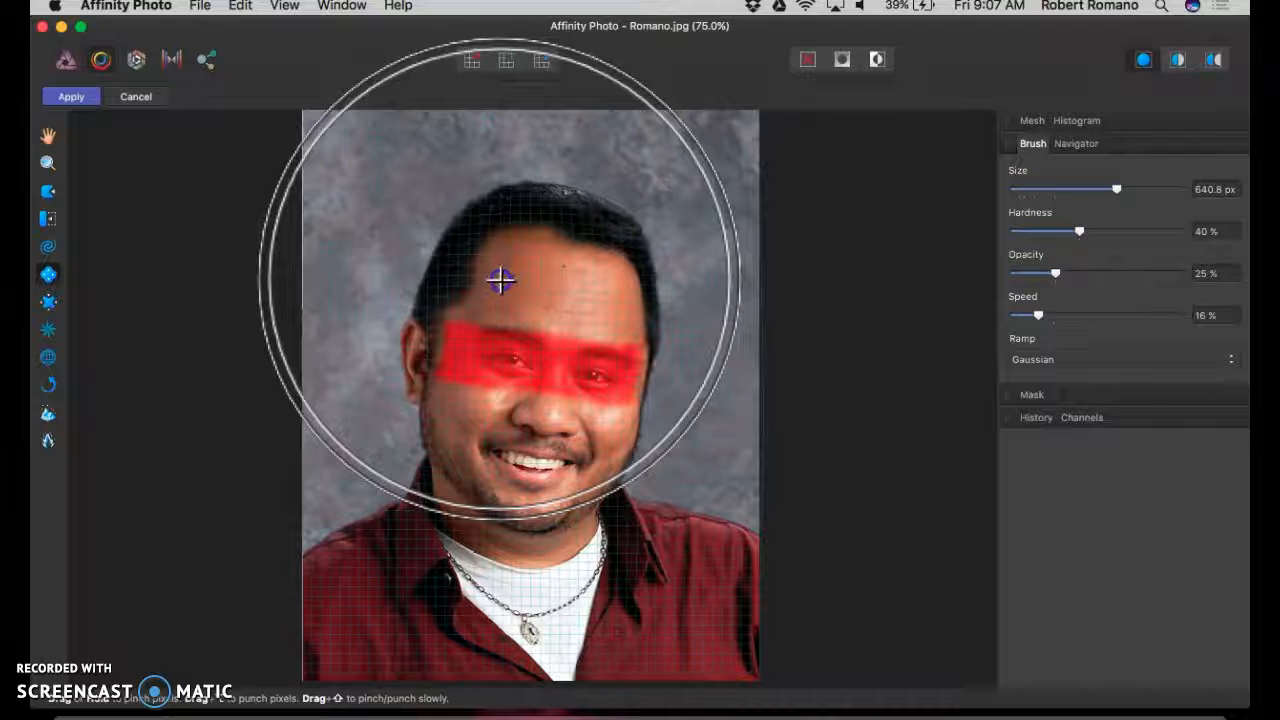
click(1137, 318)
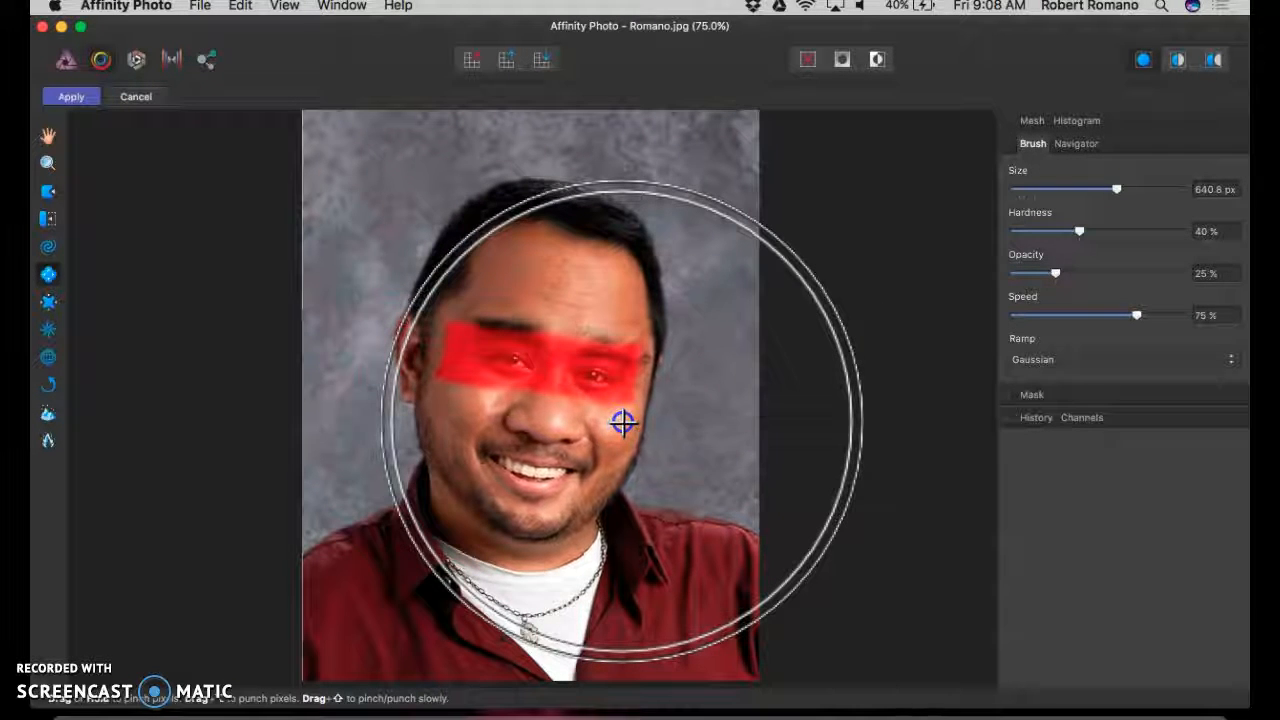
click(457, 434)
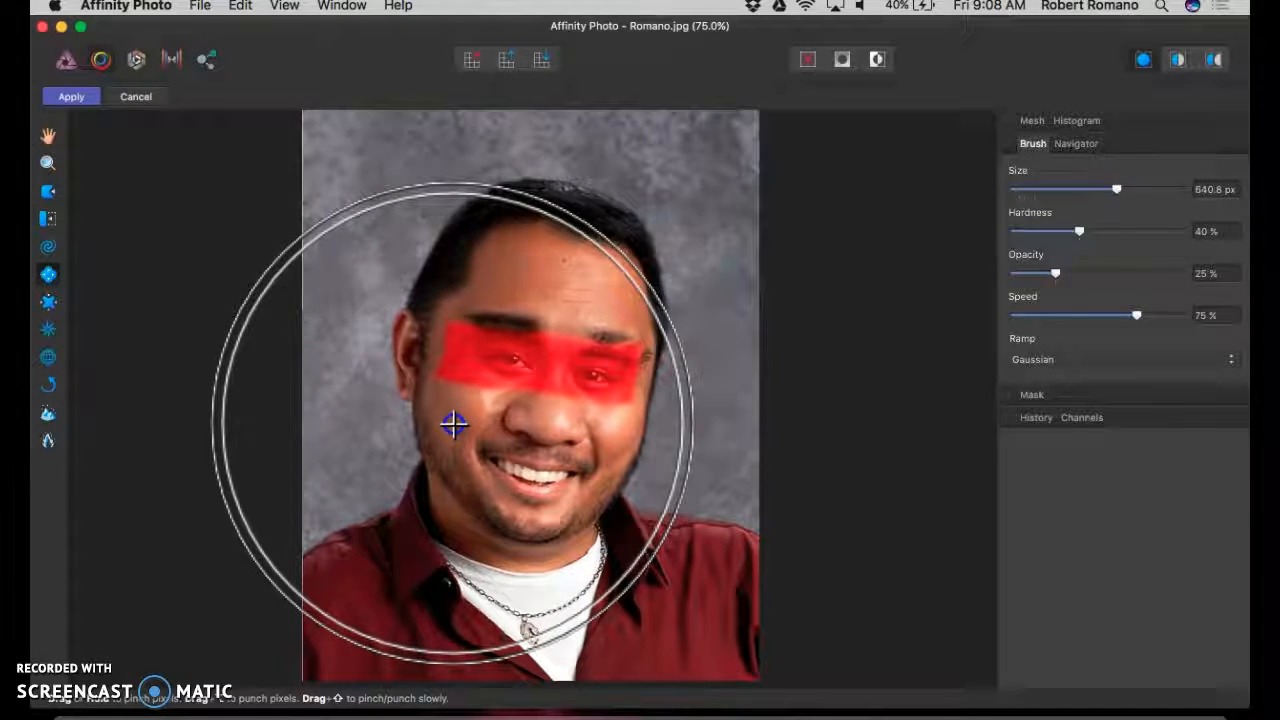
Thaw the remaining frozen band over the eyes of the pinched face at 640.8 px.
click(48, 440)
mouse_move(470, 345)
mouse_down()
mouse_move(517, 337)
mouse_move(517, 370)
mouse_move(614, 400)
mouse_move(651, 359)
mouse_move(421, 307)
mouse_up()
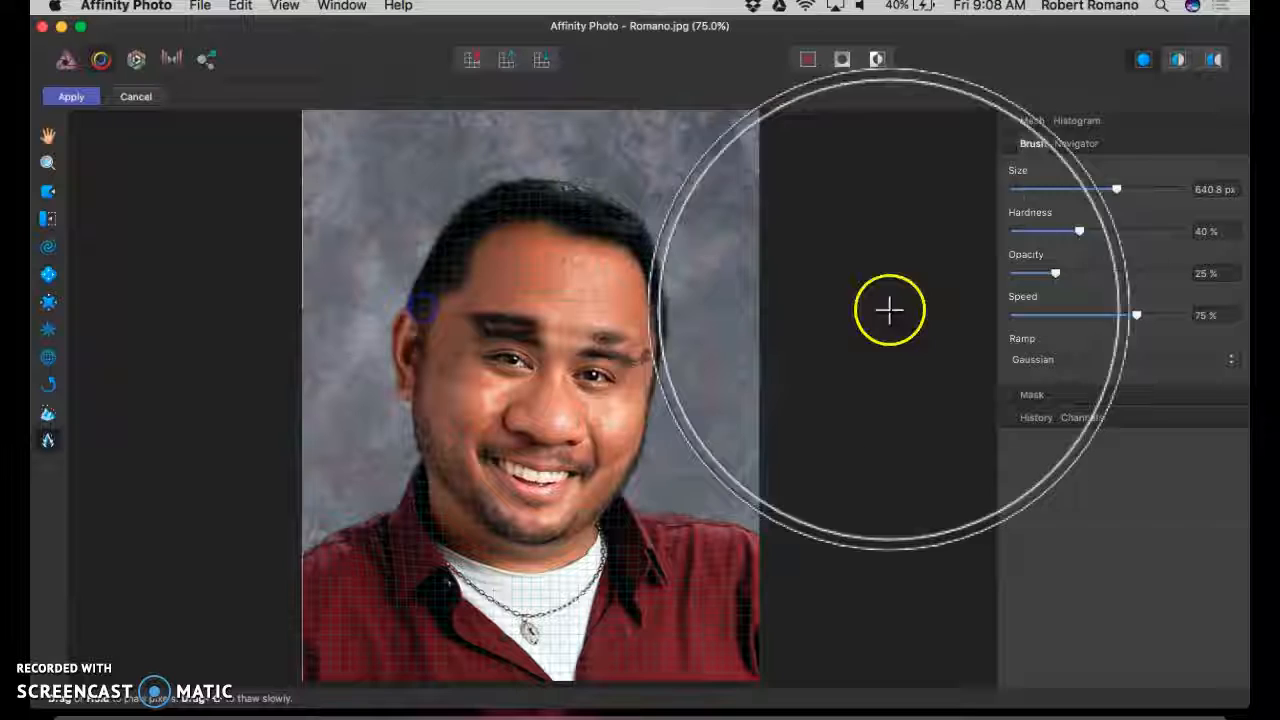
Examine the pinched forehead, eyebrows and nose against the protected eyes, up close and across the whole portrait.
key(super+plus)
key(super+plus)
key(super+minus)
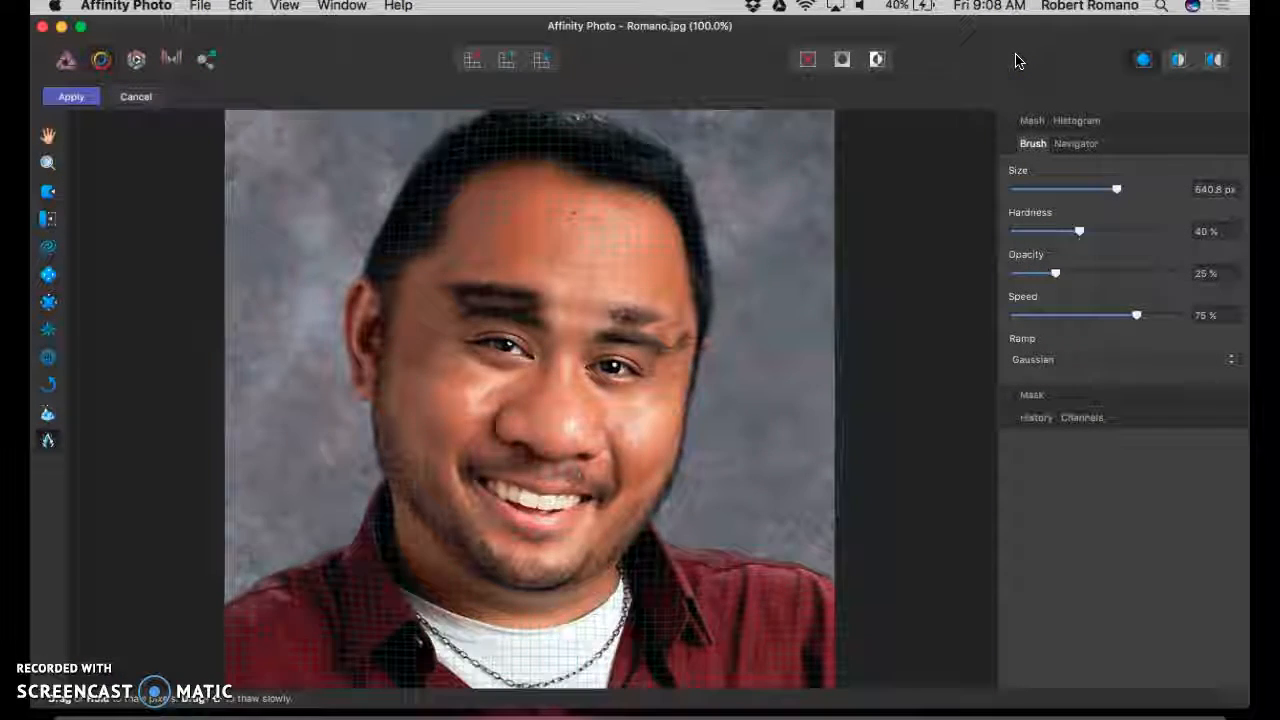
key(super+plus)
key(super+minus)
key(super+minus)
key(super+minus)
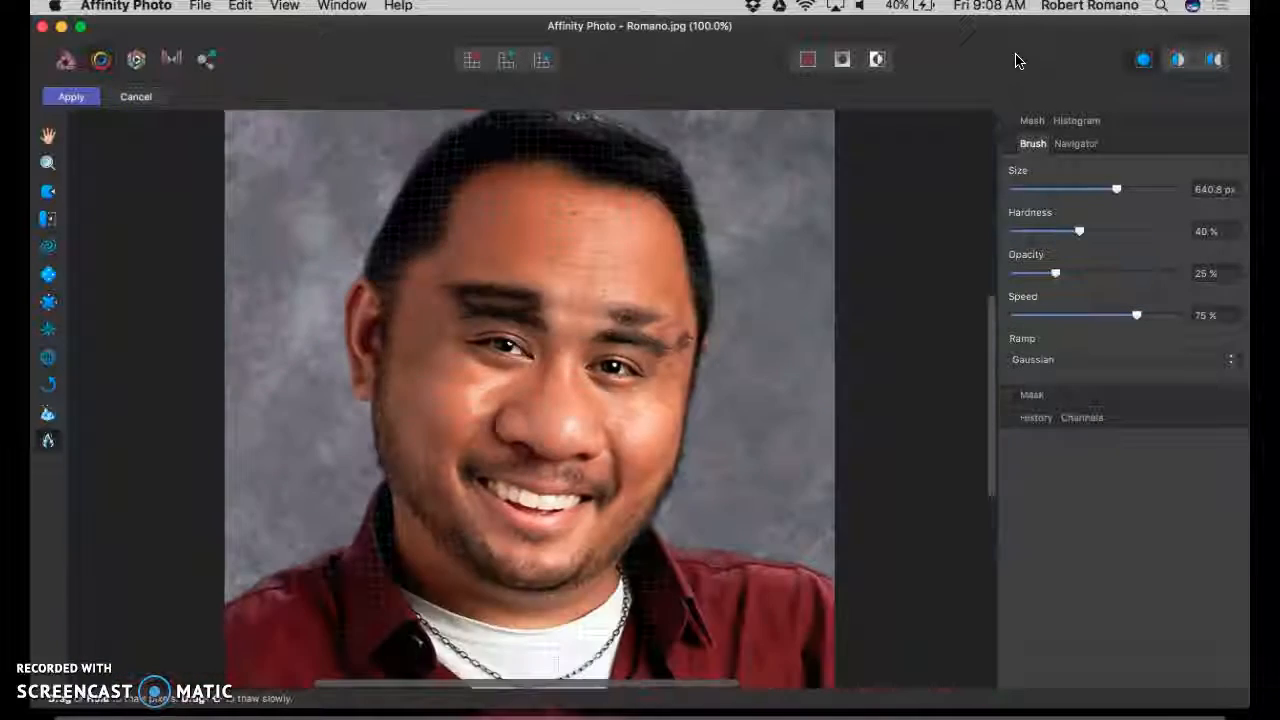
key(super+plus)
key(super+plus)
key(super+minus)
key(super+minus)
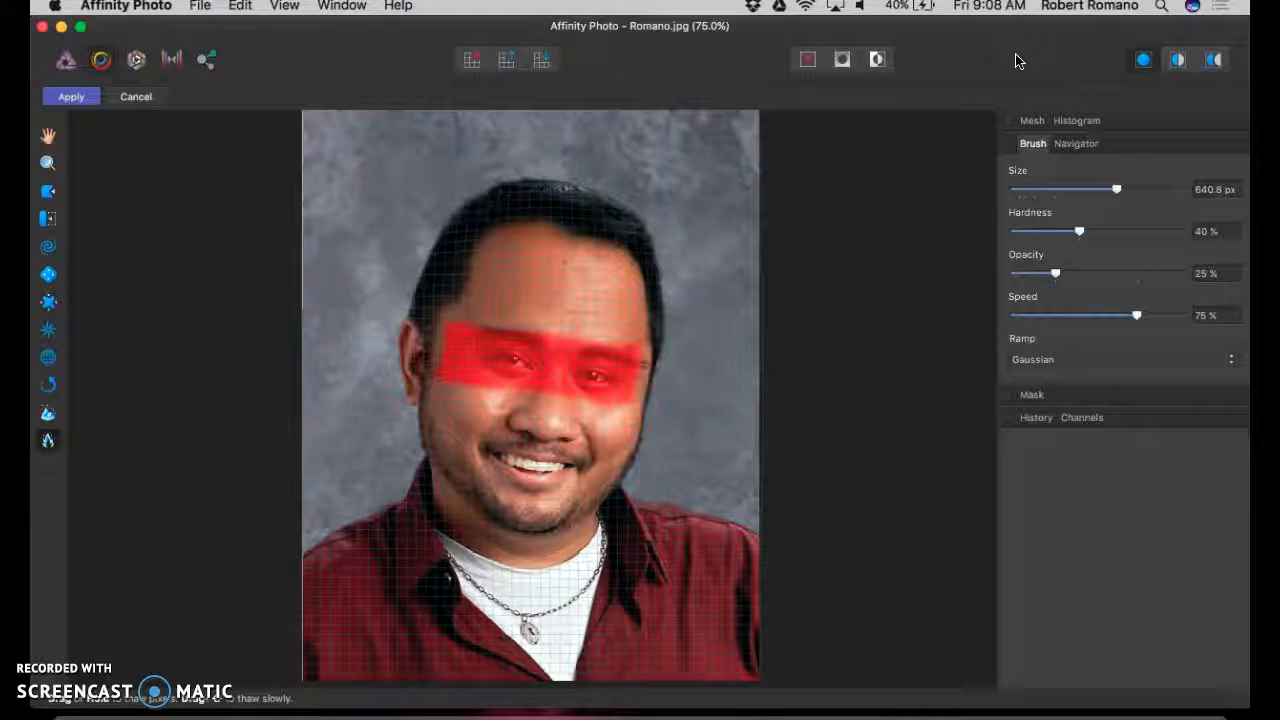
Undo the pinch strokes on the face and thaw the whole frozen band across the eyes.
key(super+z)
key(super+z)
key(super+z)
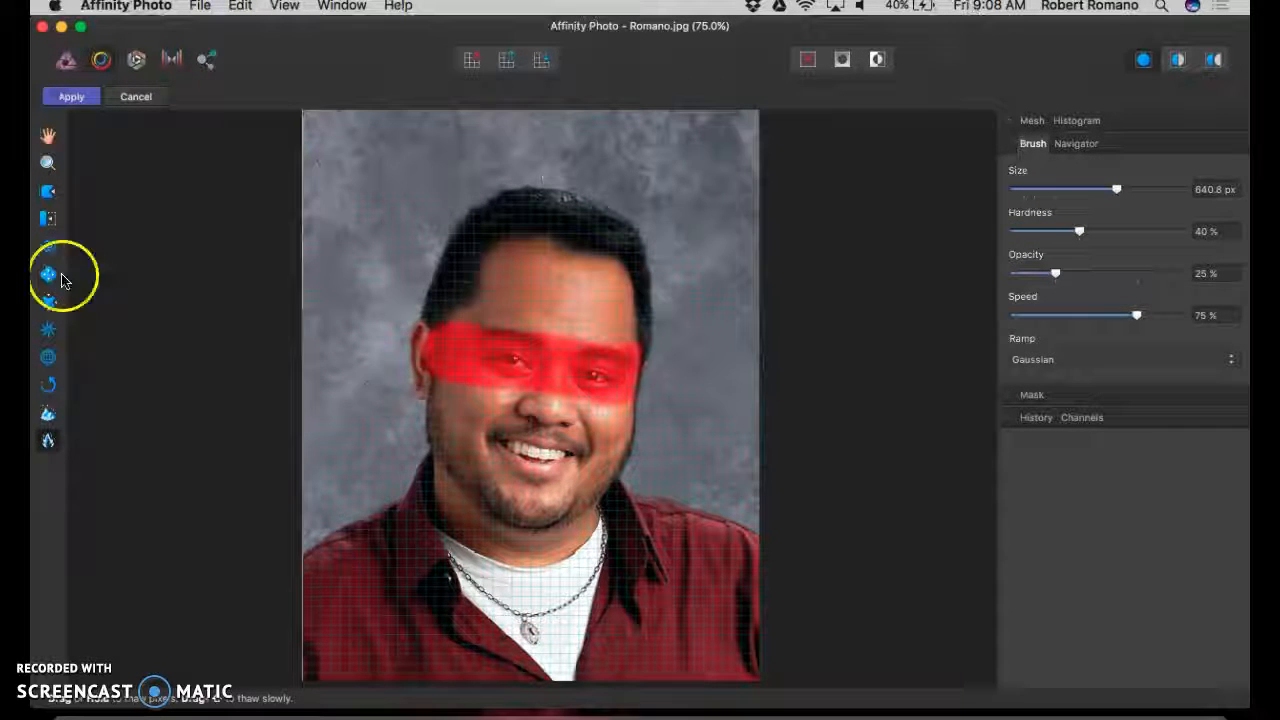
click(48, 440)
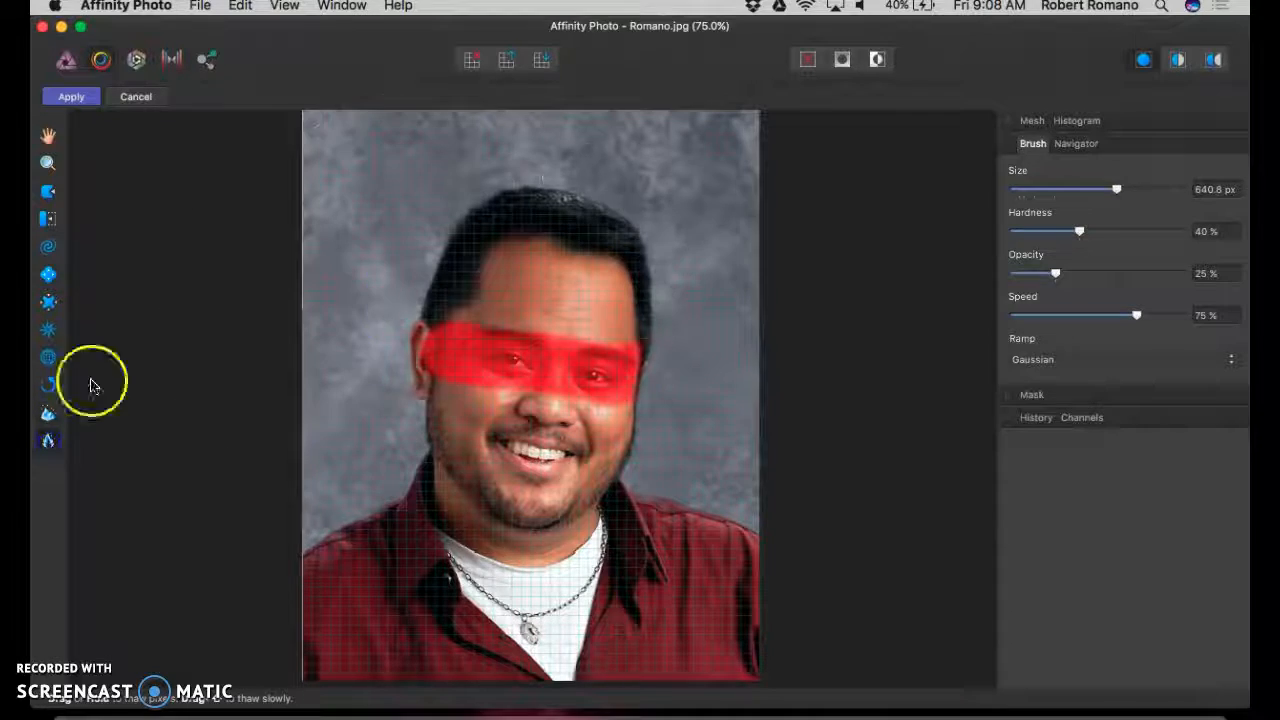
mouse_move(443, 329)
mouse_down()
mouse_move(622, 369)
mouse_move(372, 323)
mouse_up()
Freeze the man's entire head and shirt with the Freeze tool at 320.3 px.
click(48, 412)
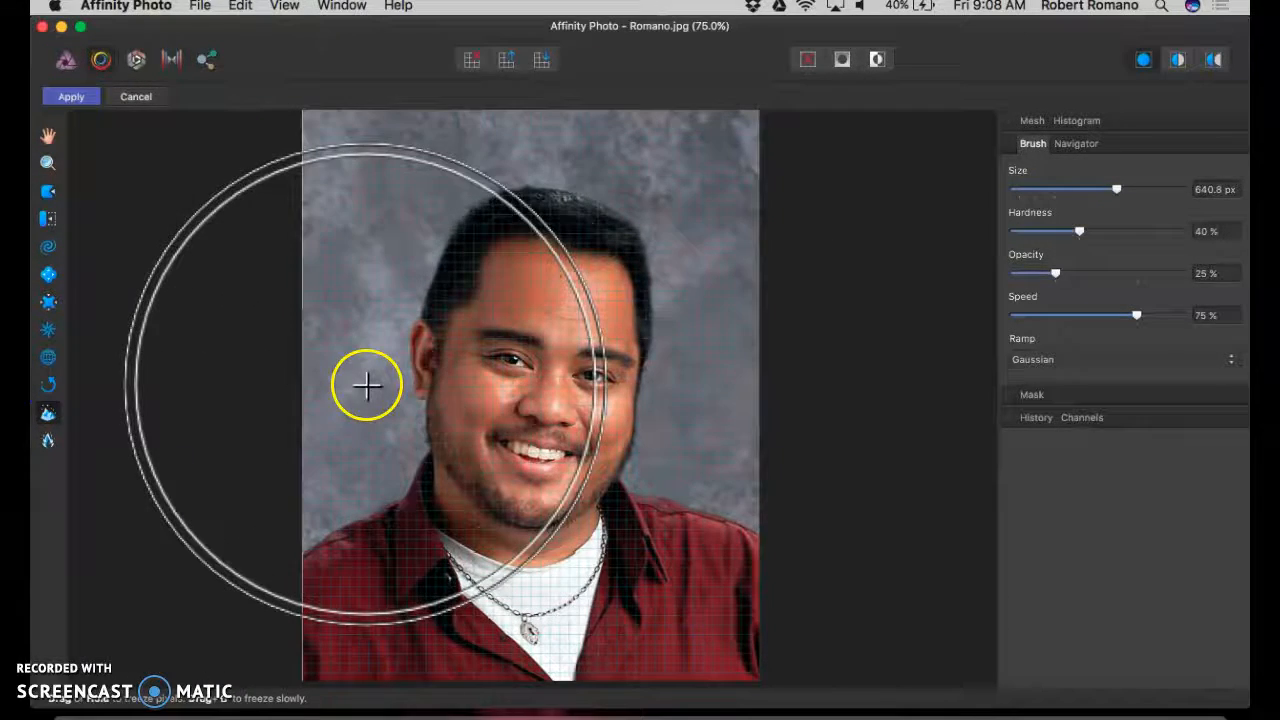
mouse_move(391, 597)
mouse_down()
mouse_move(684, 594)
mouse_move(576, 526)
mouse_move(524, 517)
mouse_move(634, 470)
mouse_move(622, 334)
mouse_move(586, 270)
mouse_move(500, 289)
mouse_move(441, 453)
mouse_move(449, 480)
mouse_move(419, 521)
mouse_move(543, 460)
mouse_up()
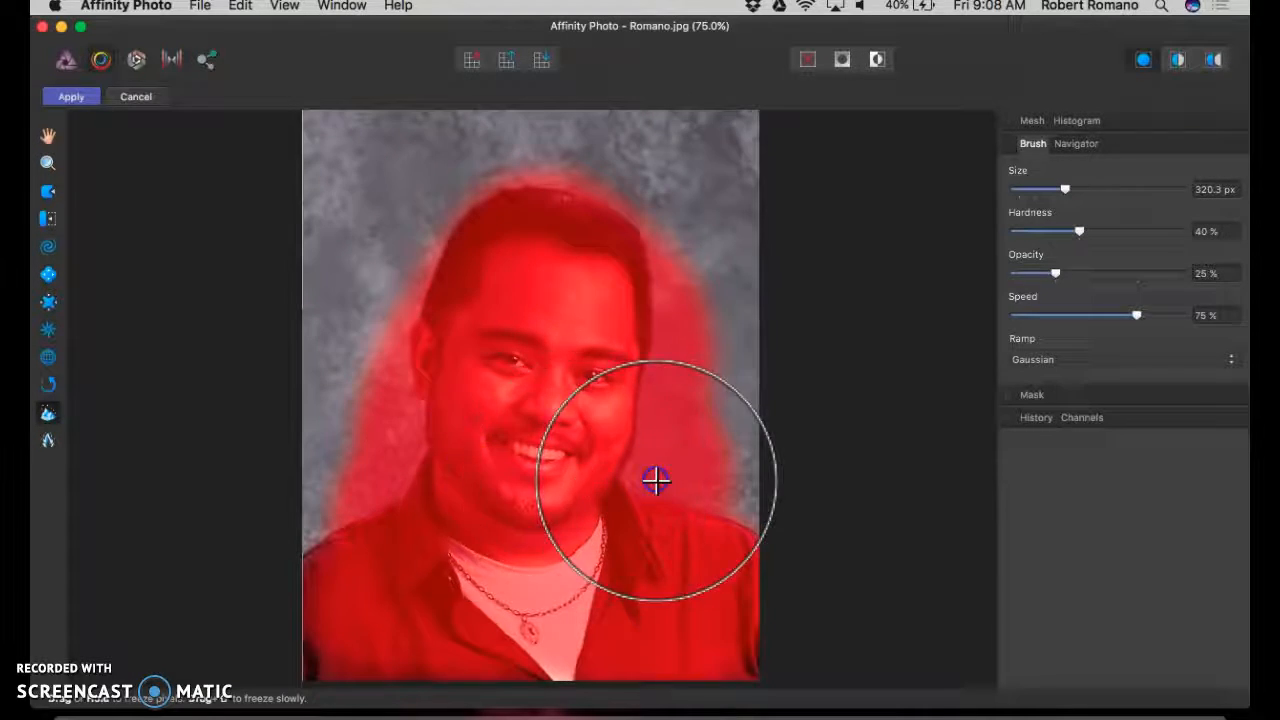
Thaw only the nose, from its bridge to the nostrils, with the Thaw tool at 64 px.
scroll(443, 486, up, 5)
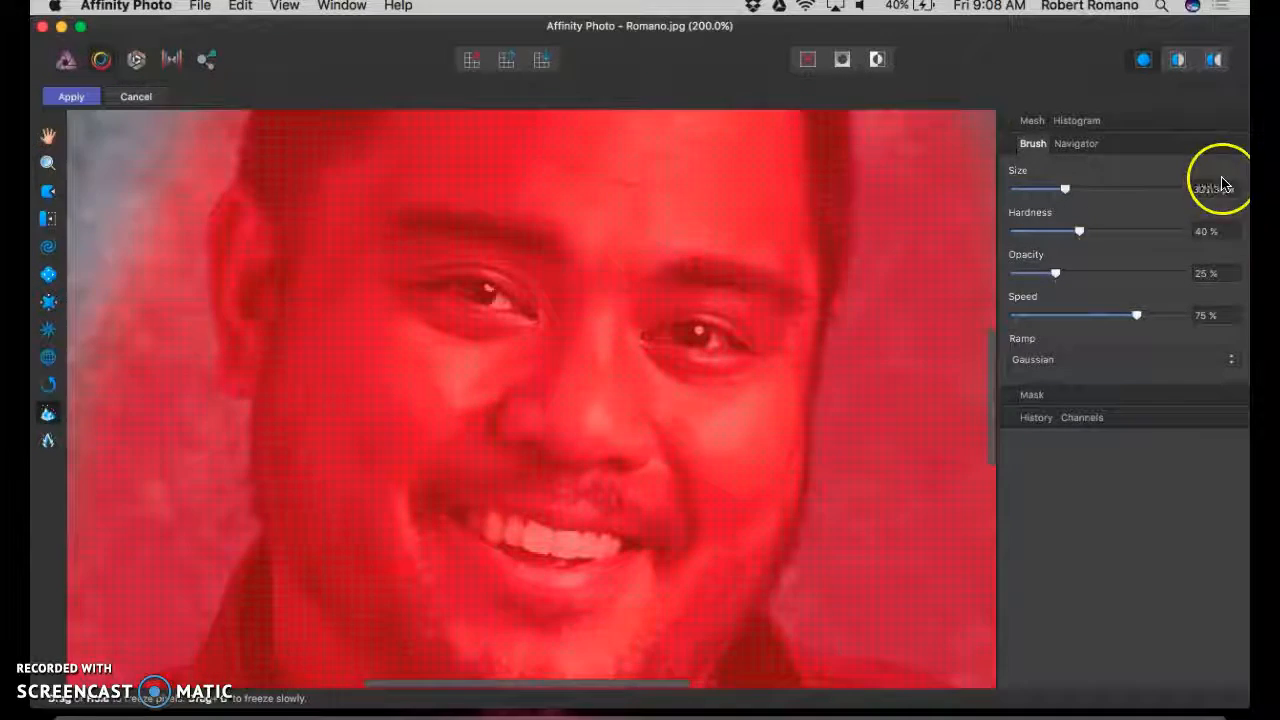
drag(1030, 199, 1025, 191)
click(48, 440)
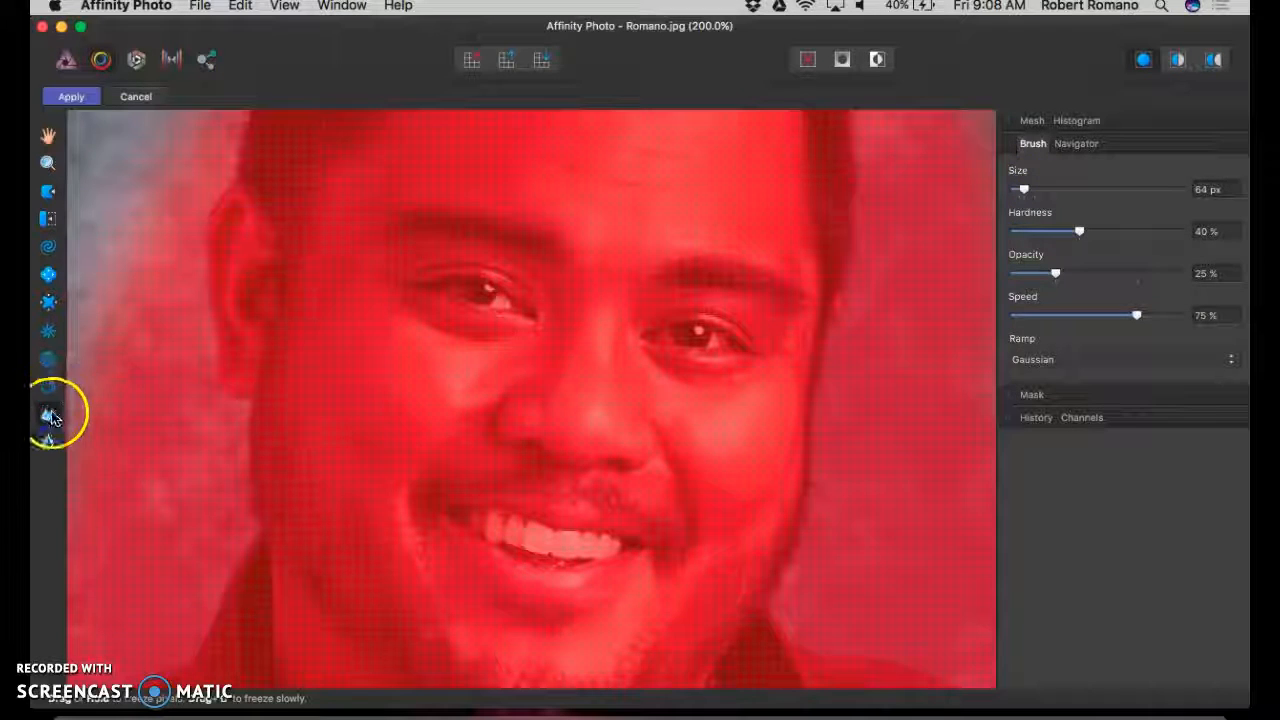
mouse_move(566, 351)
mouse_down()
mouse_move(561, 404)
mouse_move(595, 369)
mouse_move(595, 332)
mouse_move(604, 423)
mouse_move(539, 428)
mouse_move(630, 429)
mouse_move(595, 307)
mouse_move(571, 413)
mouse_move(511, 423)
mouse_up()
Shrink the unfrozen nose with the Punch tool at a brush size of 583.7 px.
click(56, 300)
click(609, 380)
drag(1022, 189, 1108, 191)
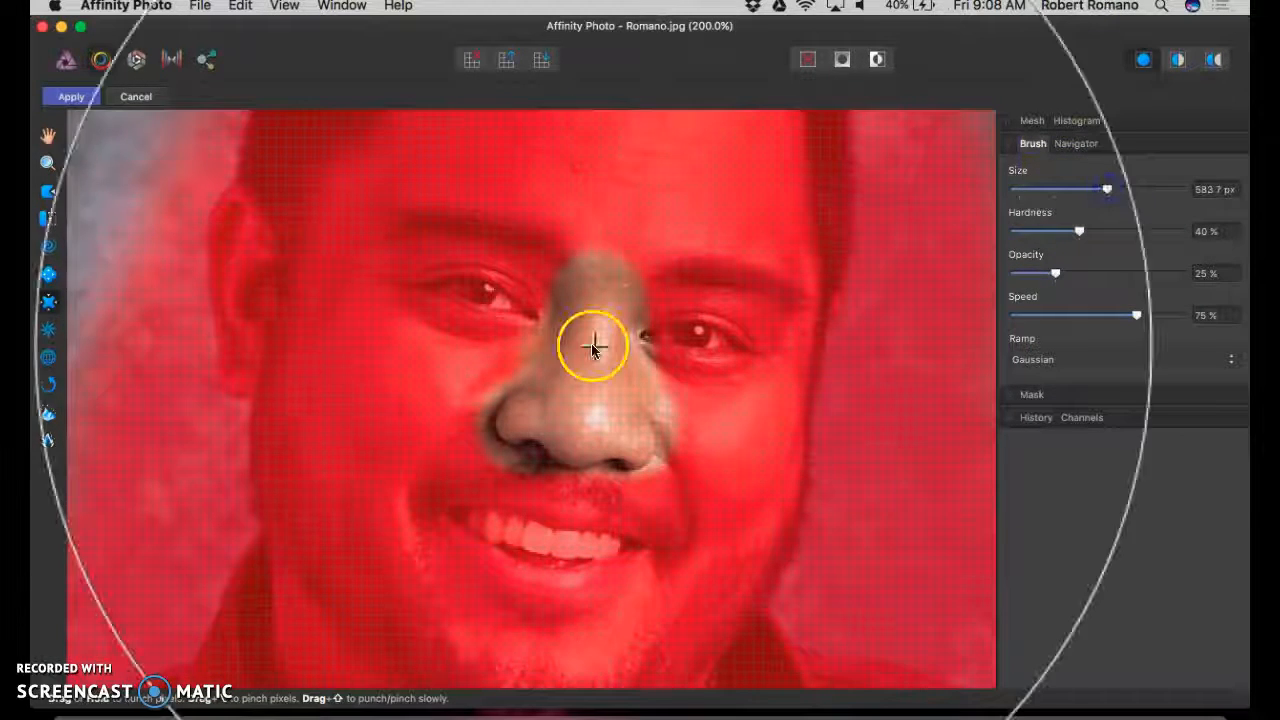
drag(580, 378, 580, 378)
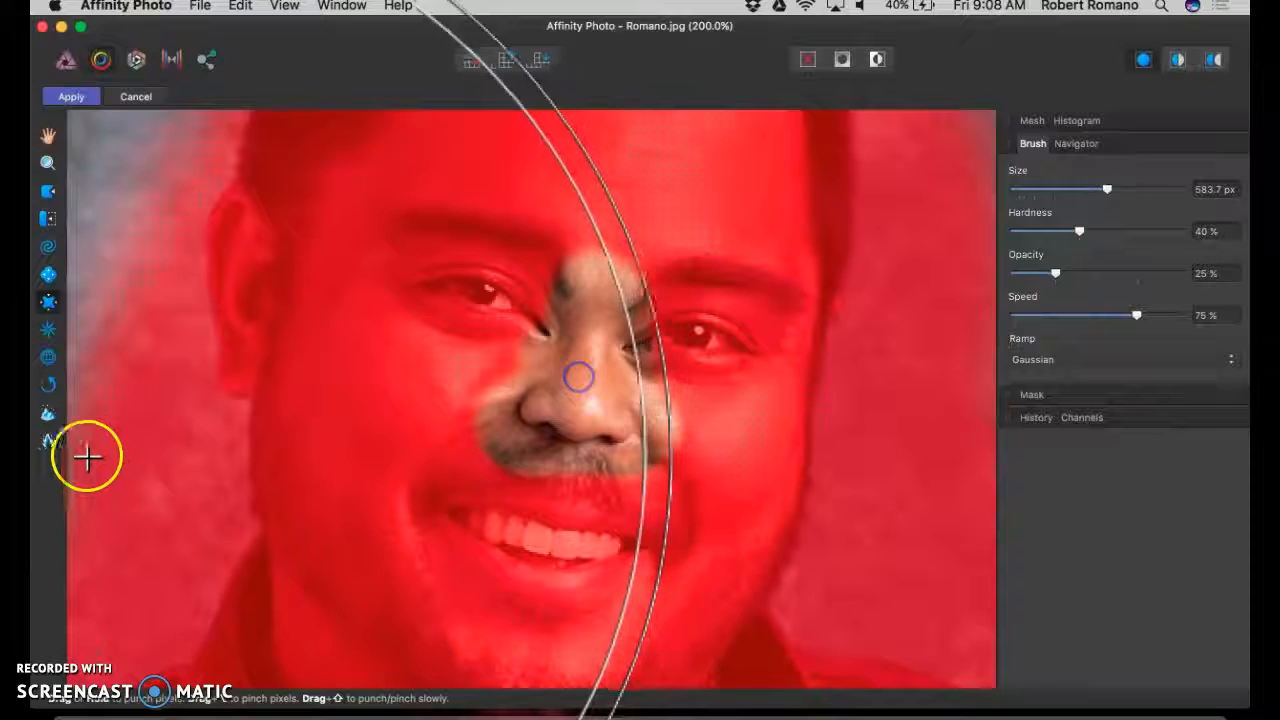
Thaw all the frozen areas on the face, hair, shirt and background at 583.7 px.
click(48, 441)
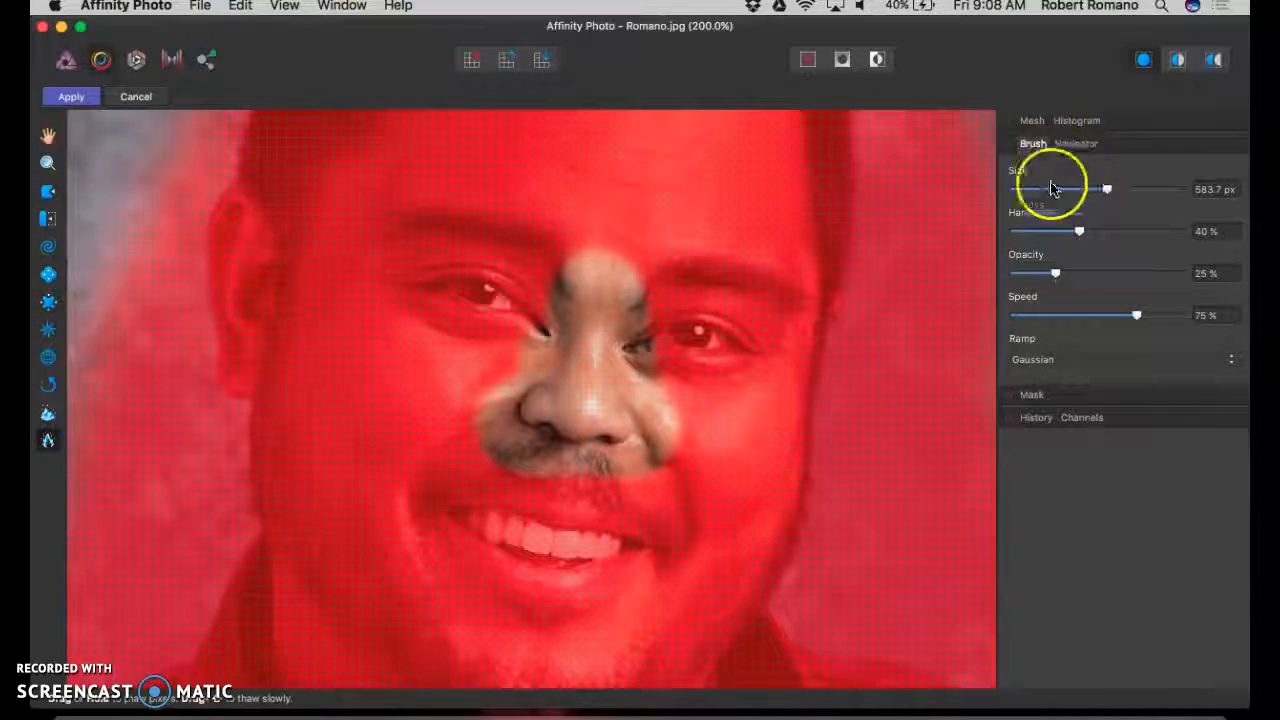
drag(486, 220, 557, 266)
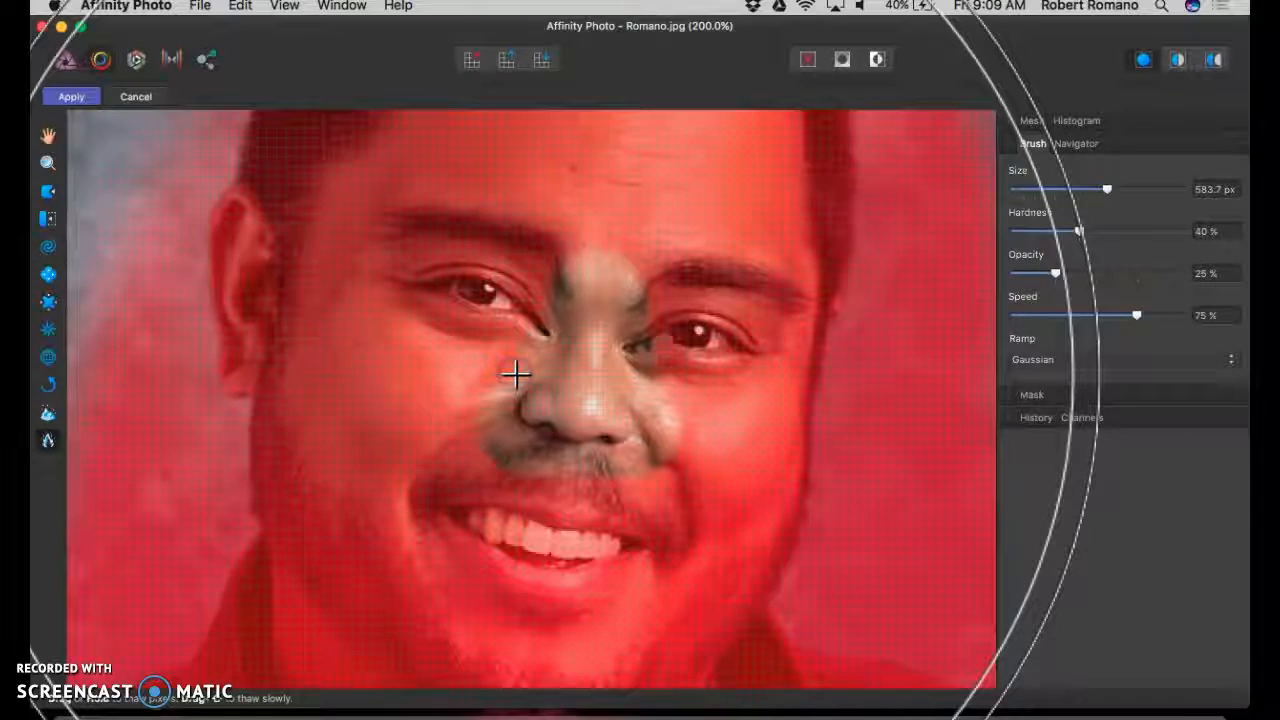
key(super+minus)
key(super+minus)
key(super+minus)
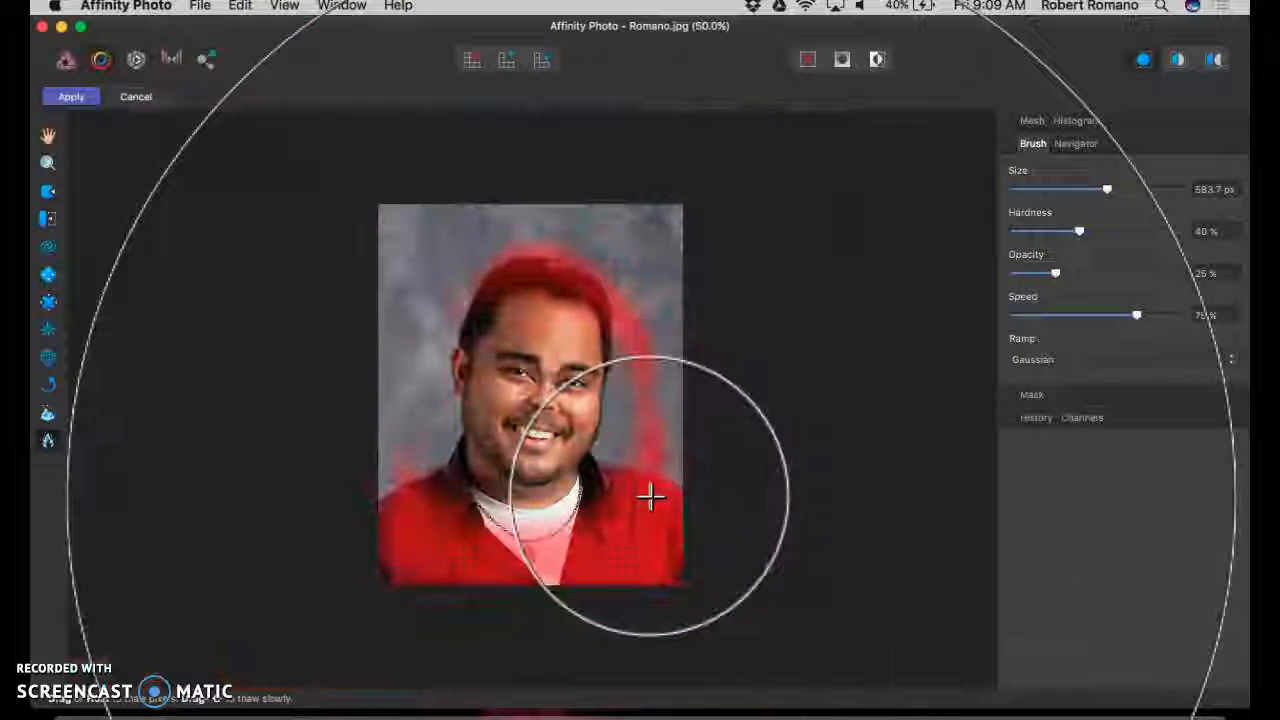
mouse_move(565, 410)
mouse_down()
mouse_move(643, 506)
mouse_move(473, 526)
mouse_move(790, 464)
mouse_move(604, 286)
mouse_move(485, 324)
mouse_move(430, 440)
mouse_up()
key(super+plus)
key(super+plus)
key(super+plus)
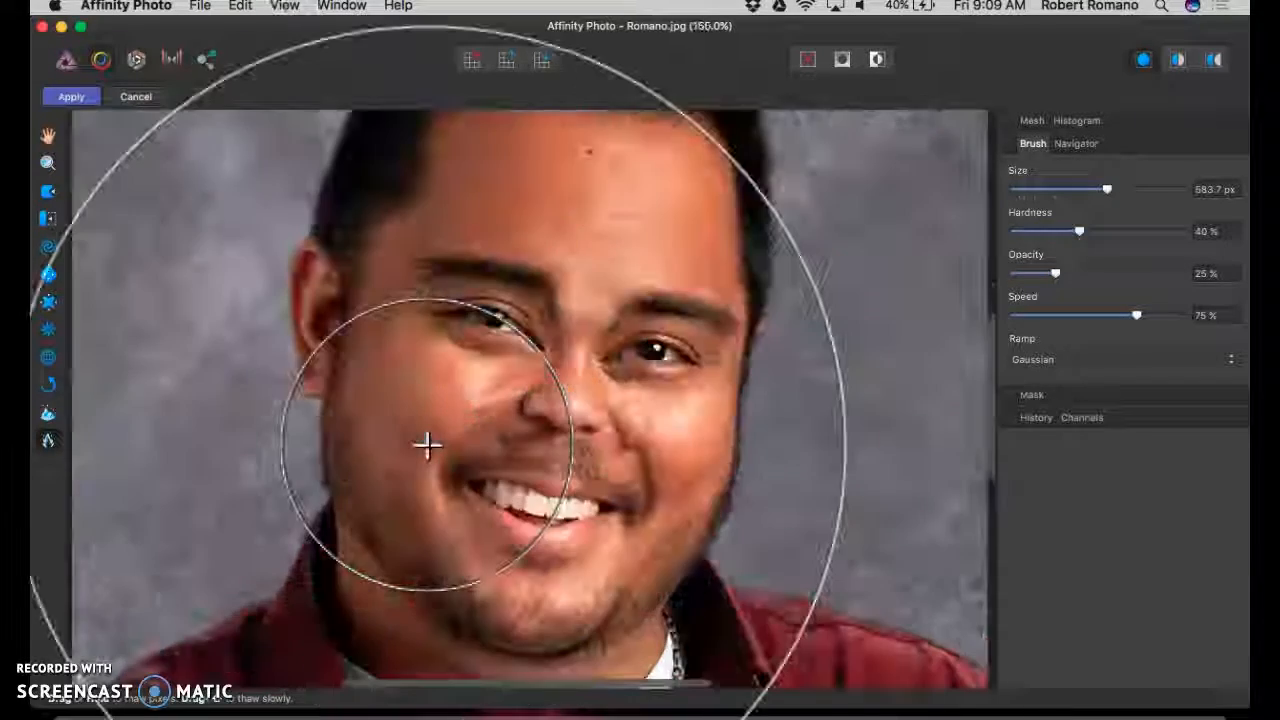
key(super+1)
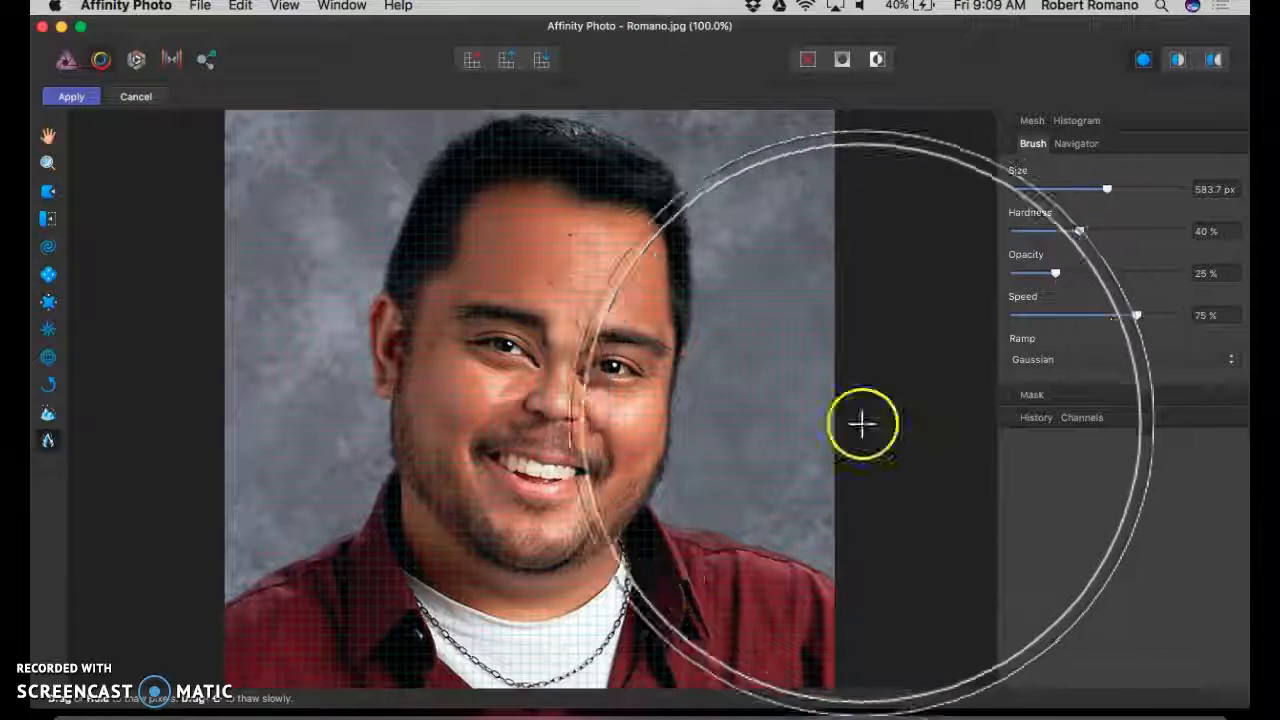
drag(667, 578, 667, 578)
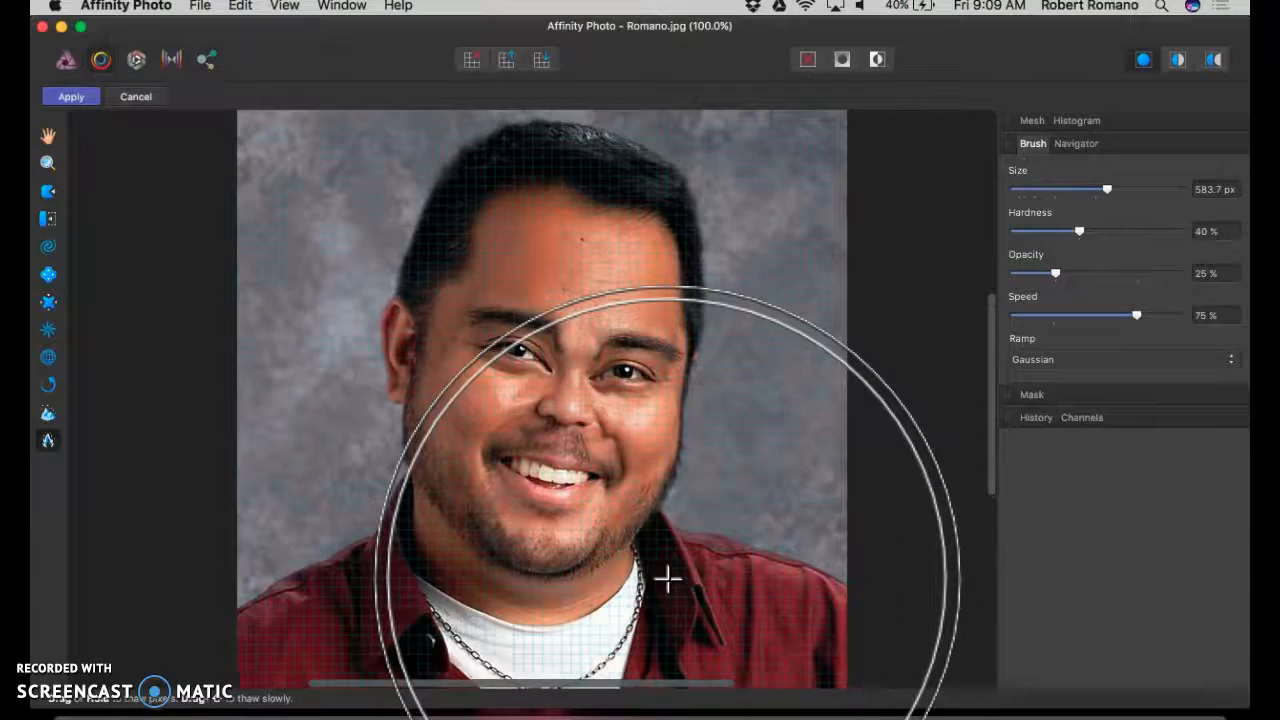